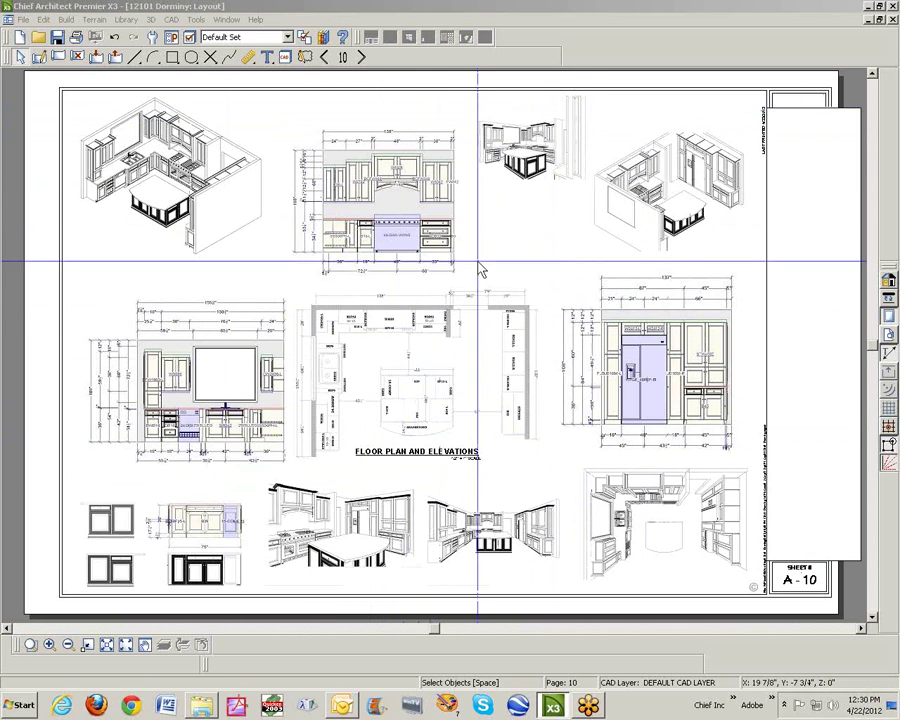
Zoom in on the floor plan title and scale, then check the four kitchen pictures on the sheet
left_click(31, 645)
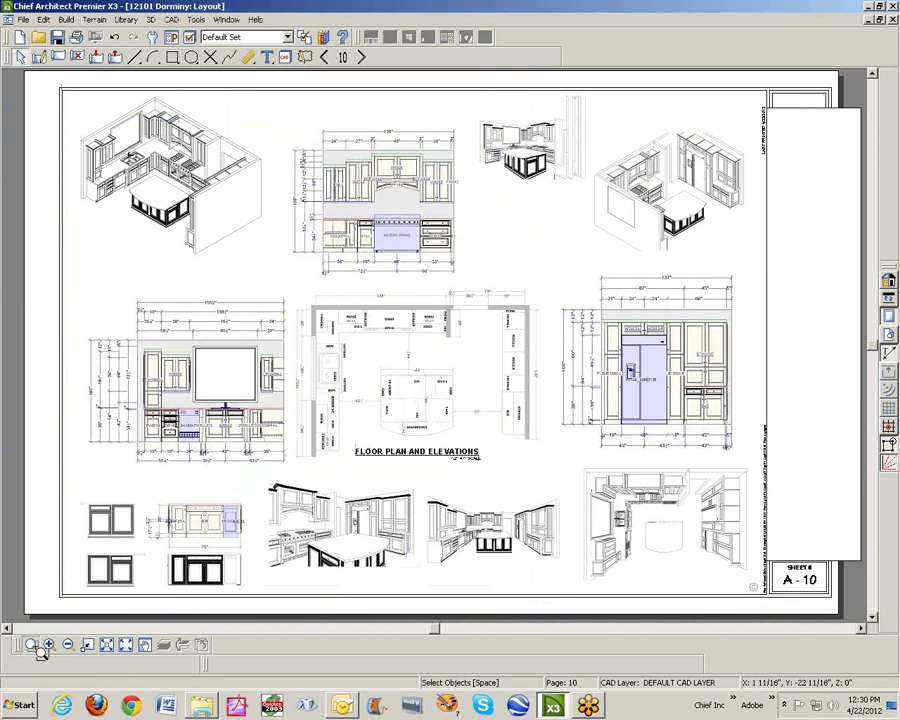
left_click_drag(346, 440, 493, 488)
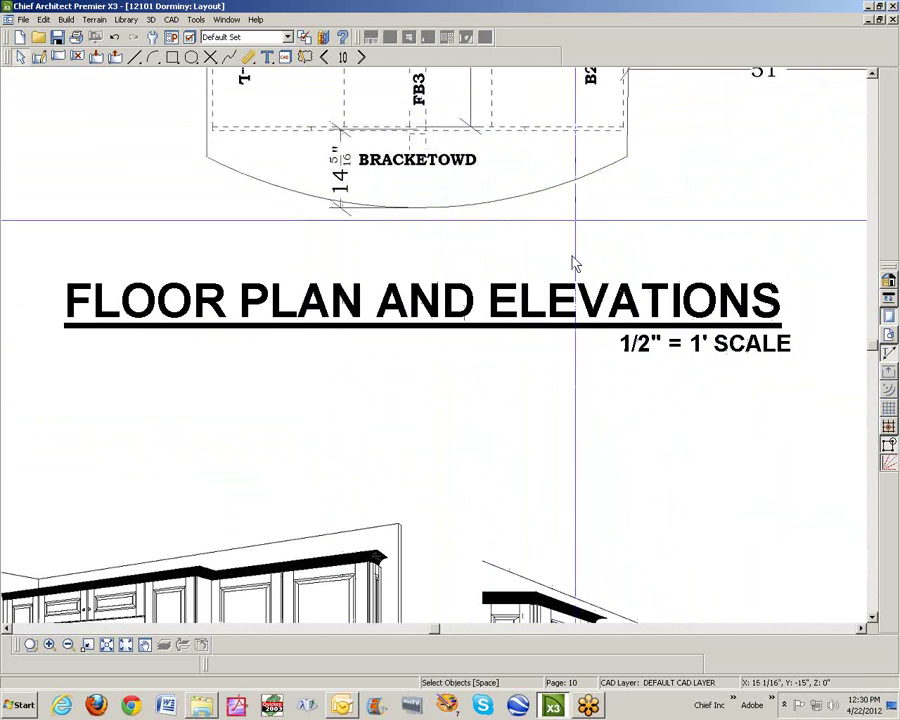
left_click(131, 646)
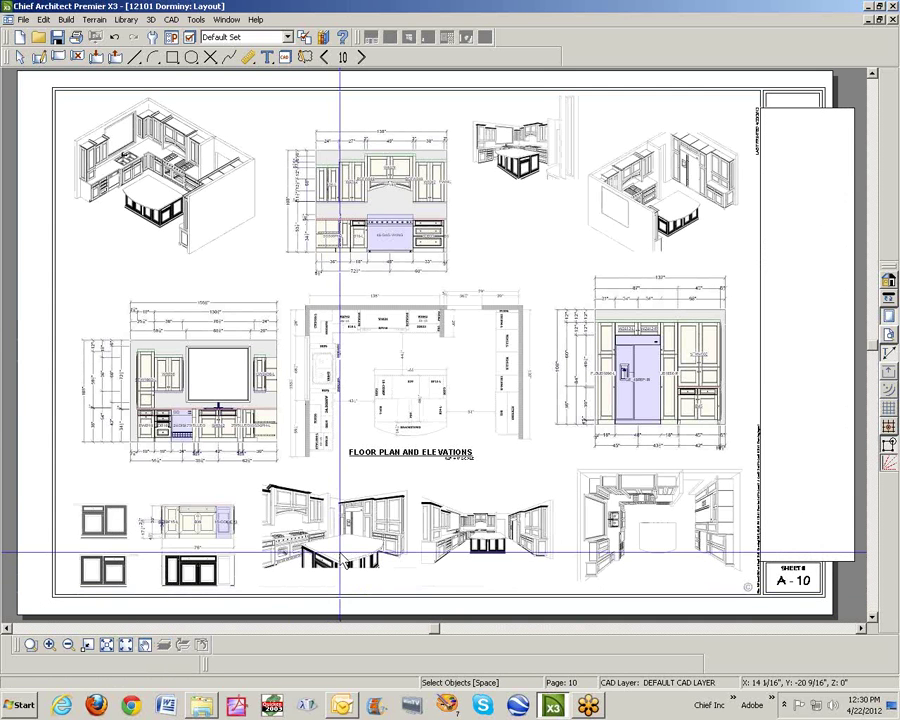
left_click(474, 532)
left_click(641, 535)
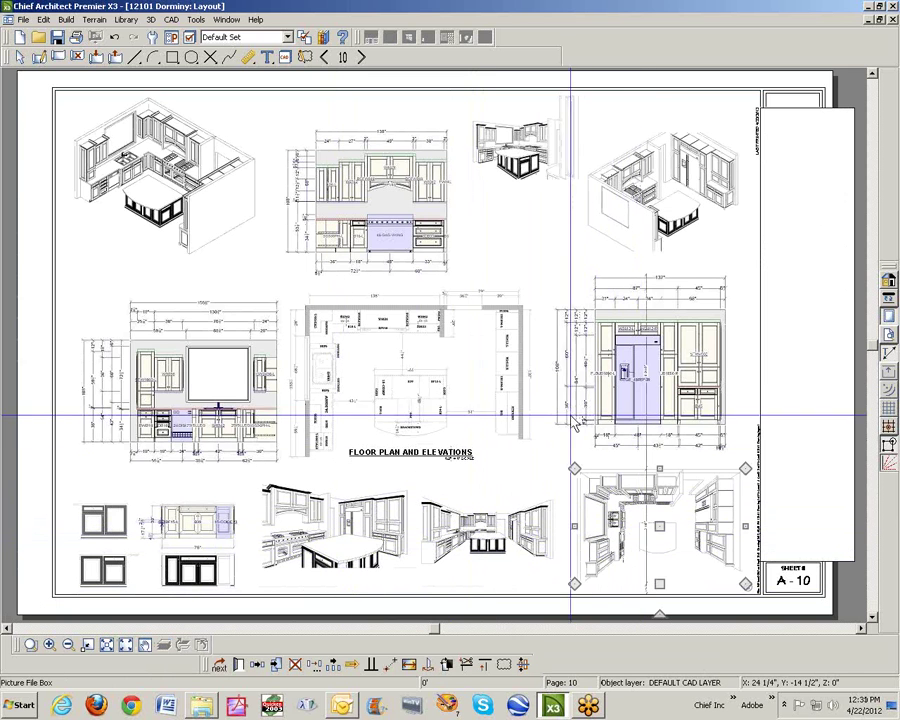
left_click(520, 155)
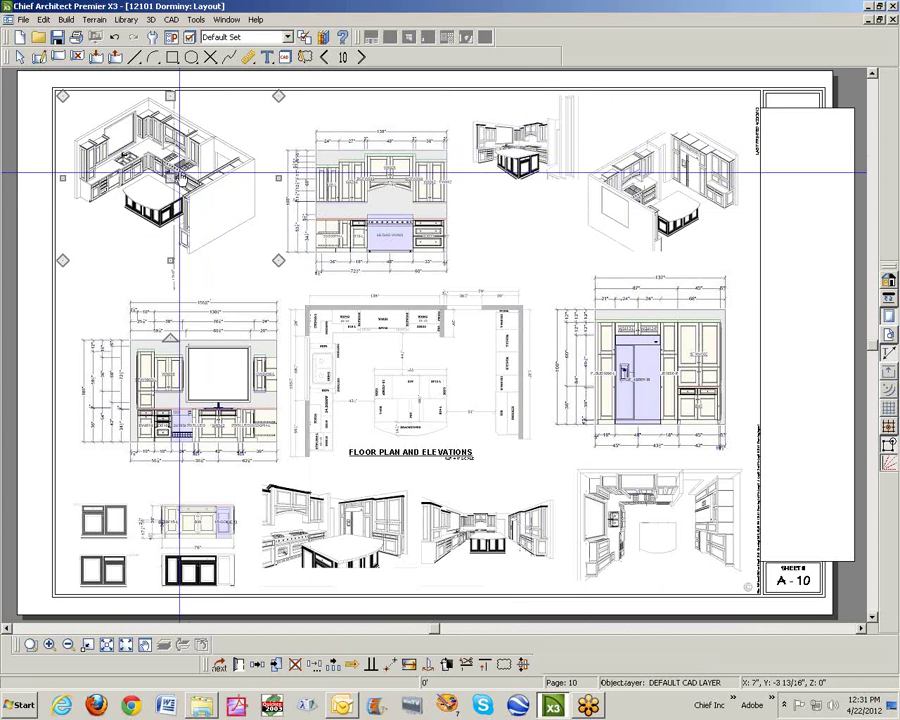
left_click(200, 188)
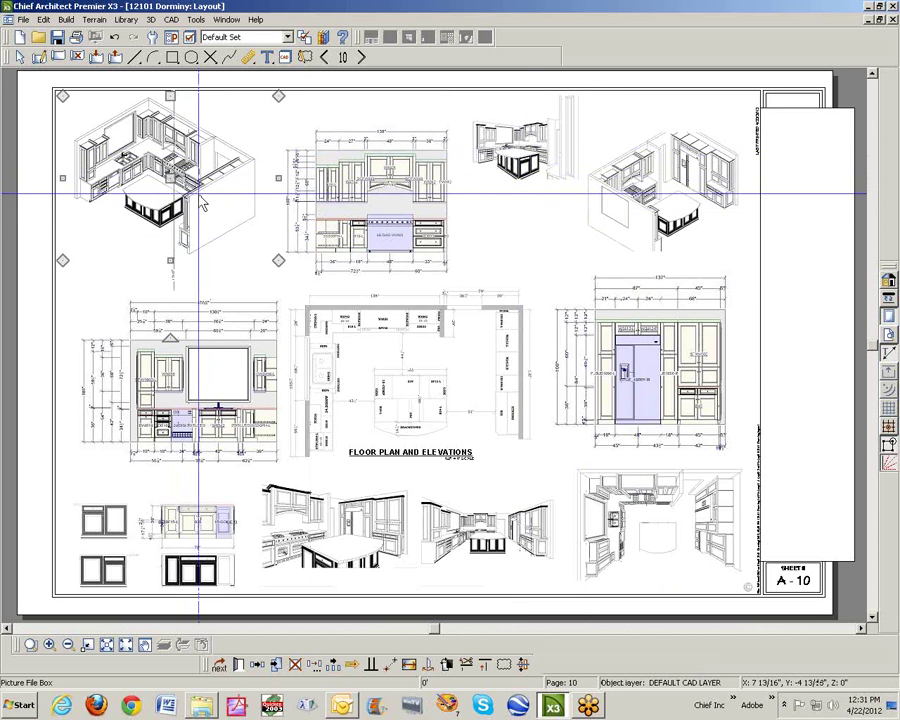
key("Escape")
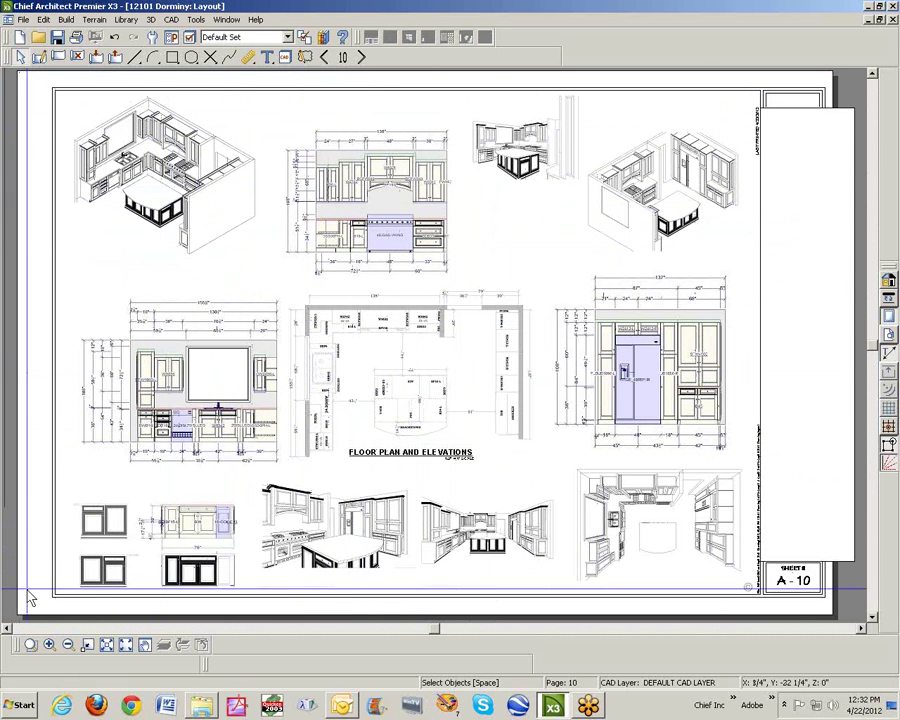
Zoom in on the floor plan drawing and check the floor plan and elevation layout boxes
left_click(50, 640)
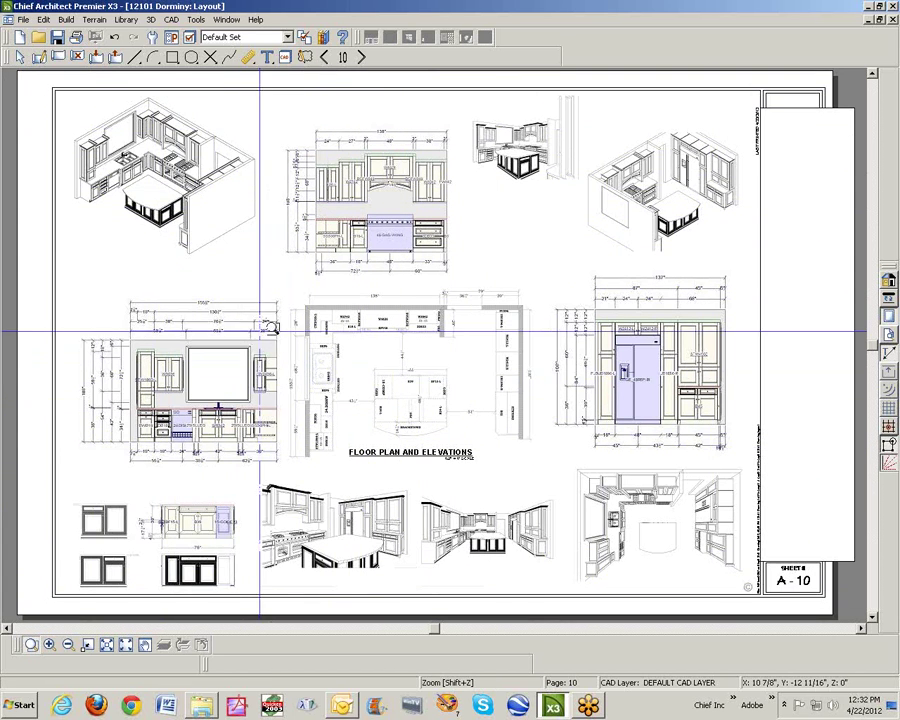
left_click_drag(280, 283, 640, 552)
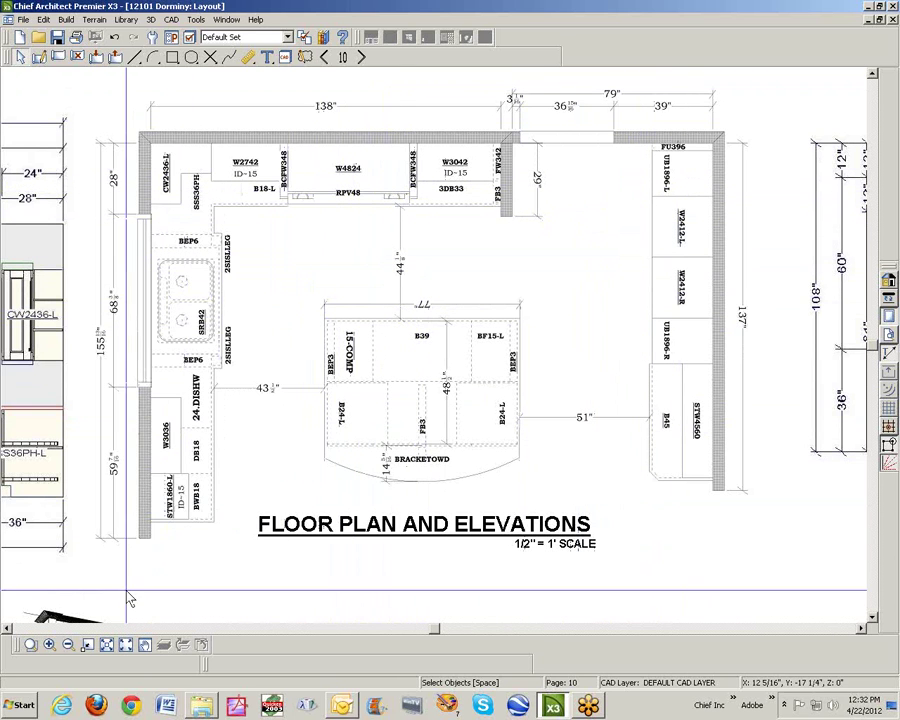
left_click(128, 645)
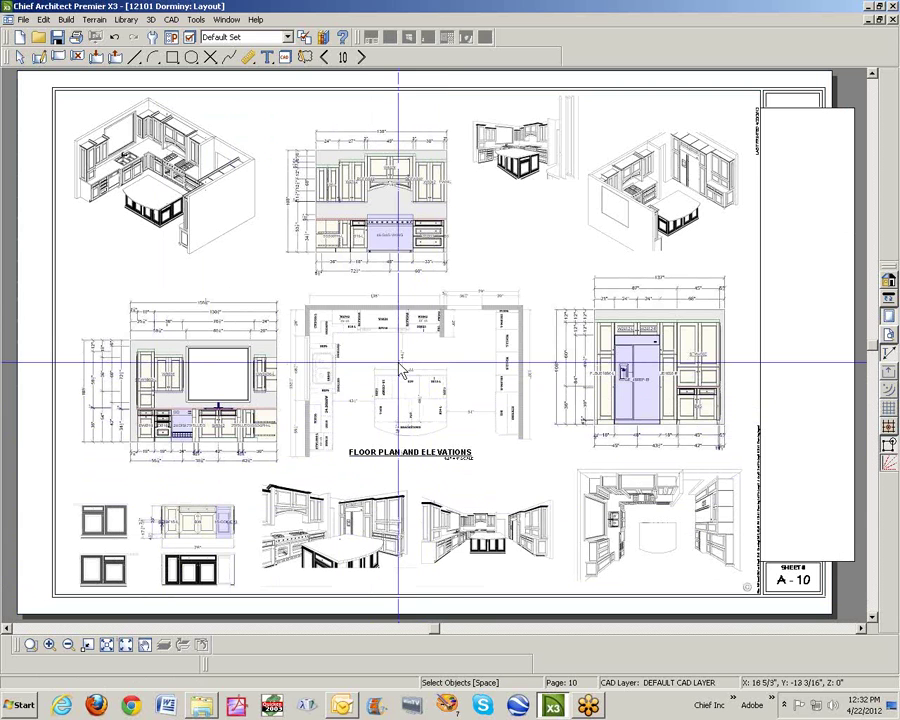
left_click(437, 372)
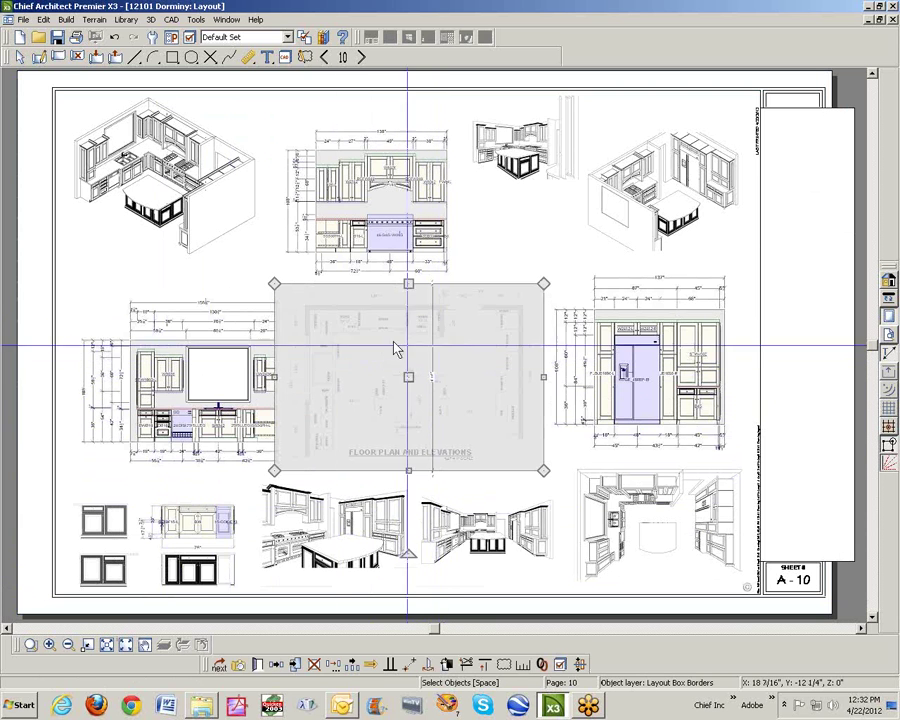
key("Escape")
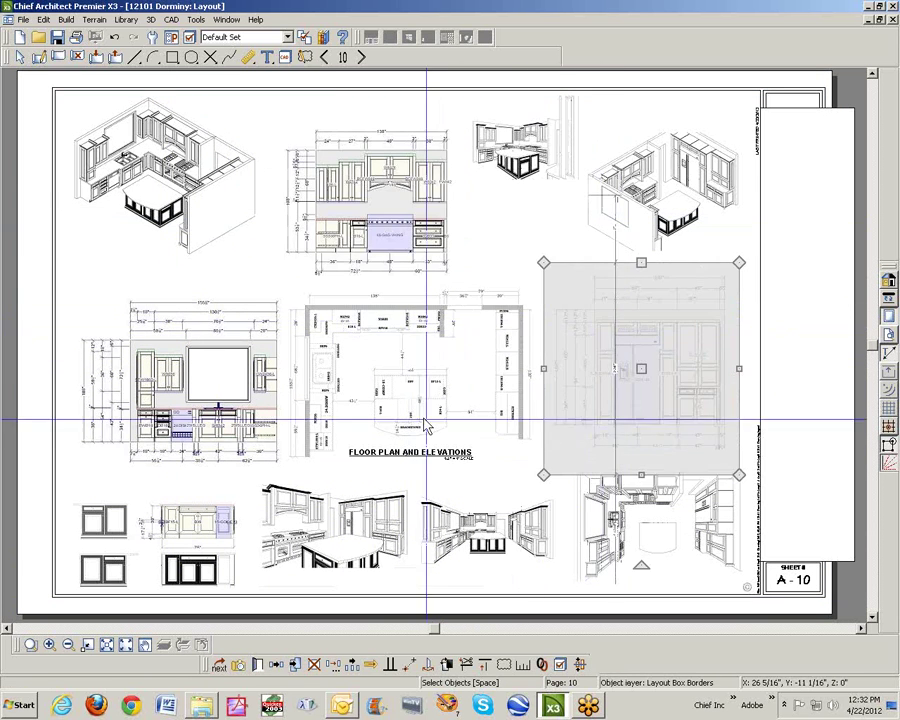
left_click(237, 405)
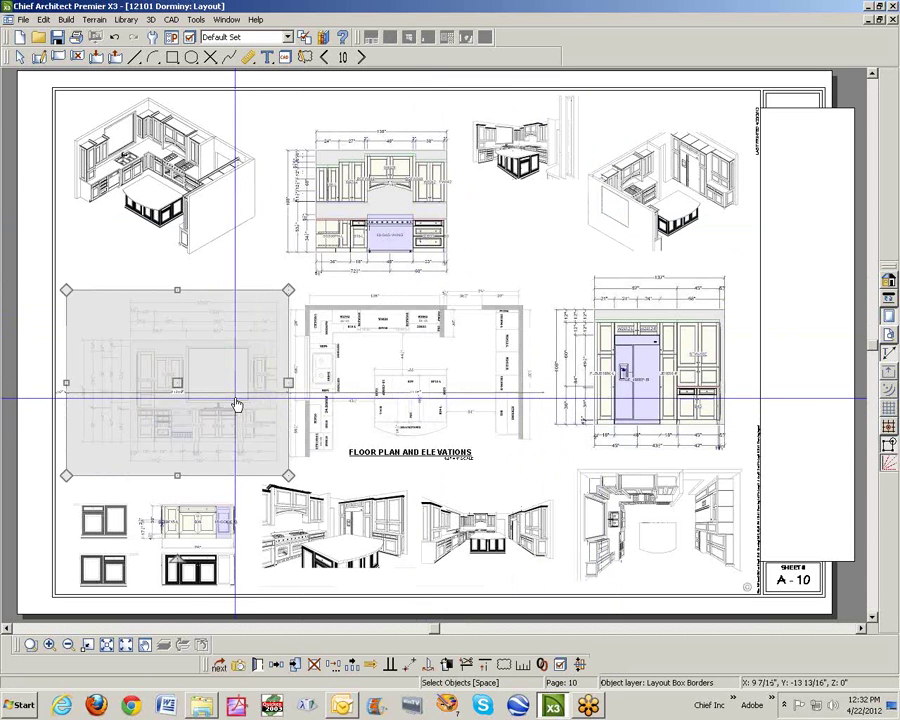
left_click(185, 570)
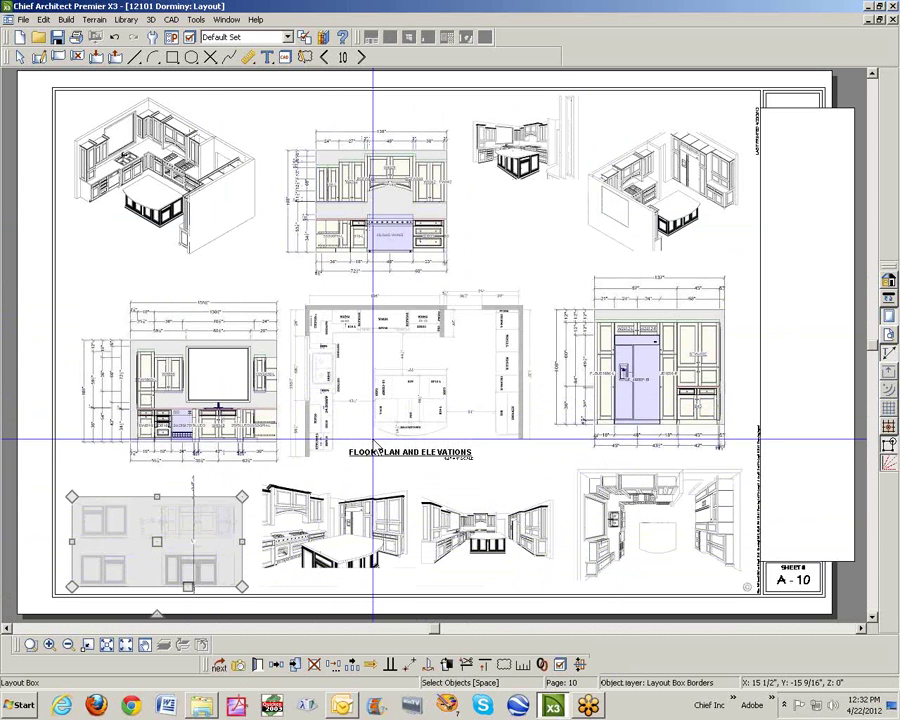
Open the 'images' source view behind the floor plan layout box and bring it to the front
double_click(410, 376)
scroll(414, 378, "down", 3)
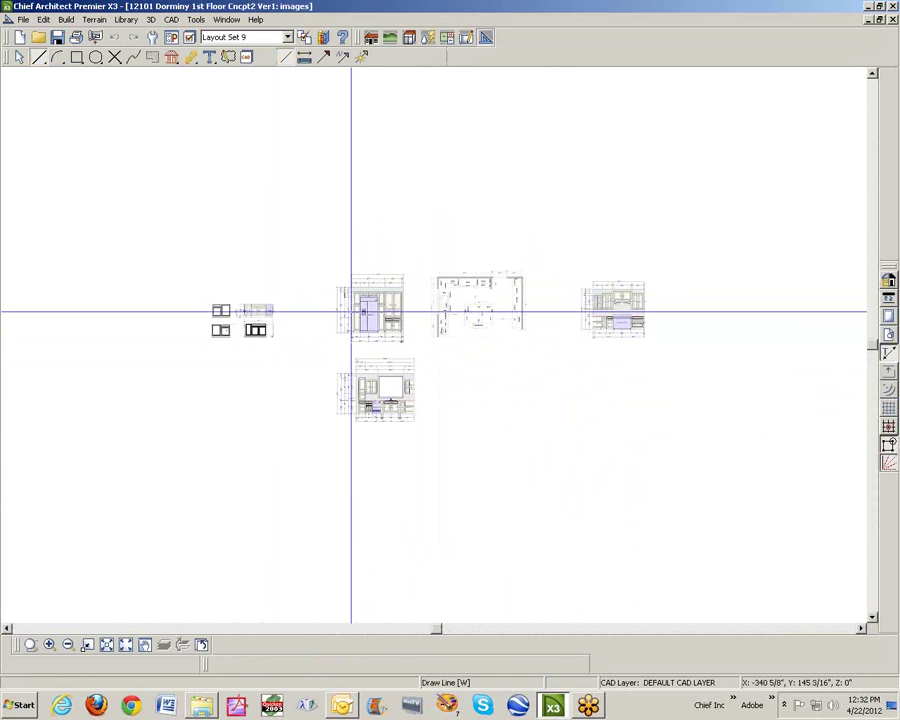
key("ctrl+F4")
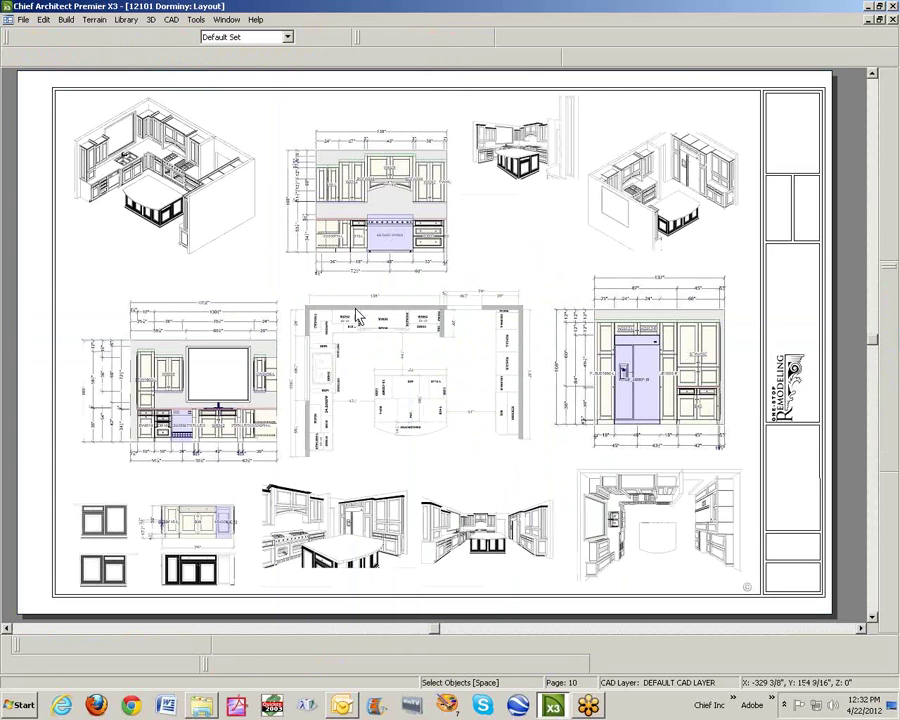
key("ctrl+Tab")
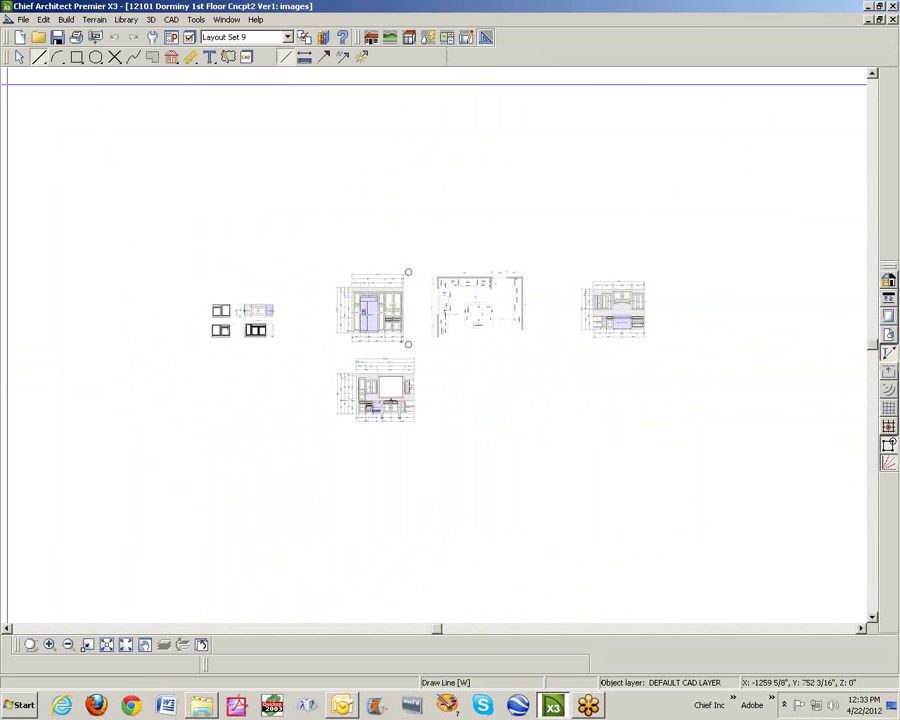
Display the File > Import submenu with its picture and drawing import commands
left_click(22, 20)
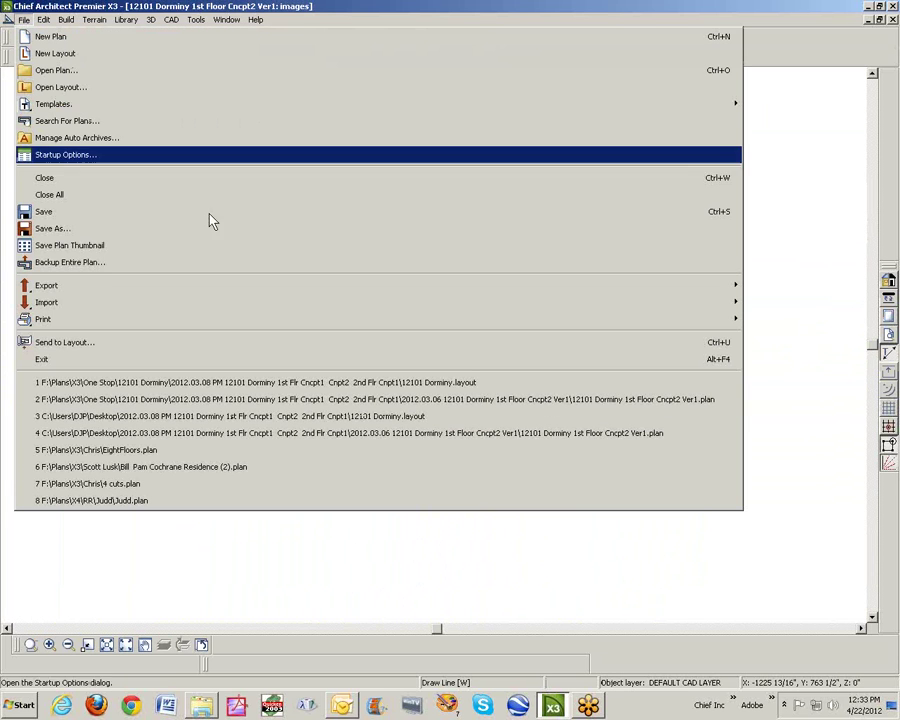
mouse_move(231, 306)
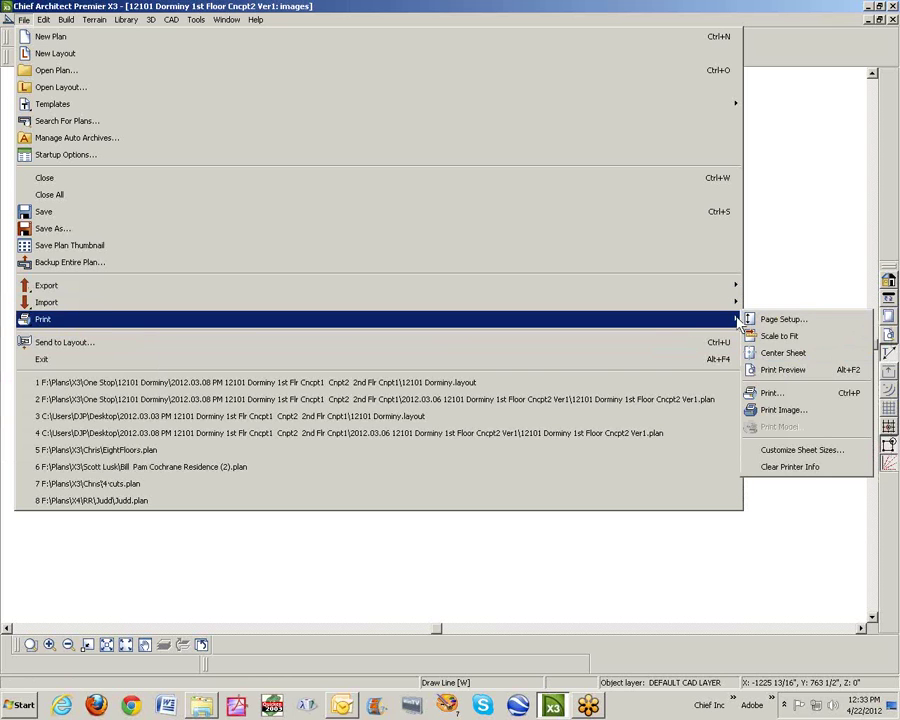
mouse_move(730, 310)
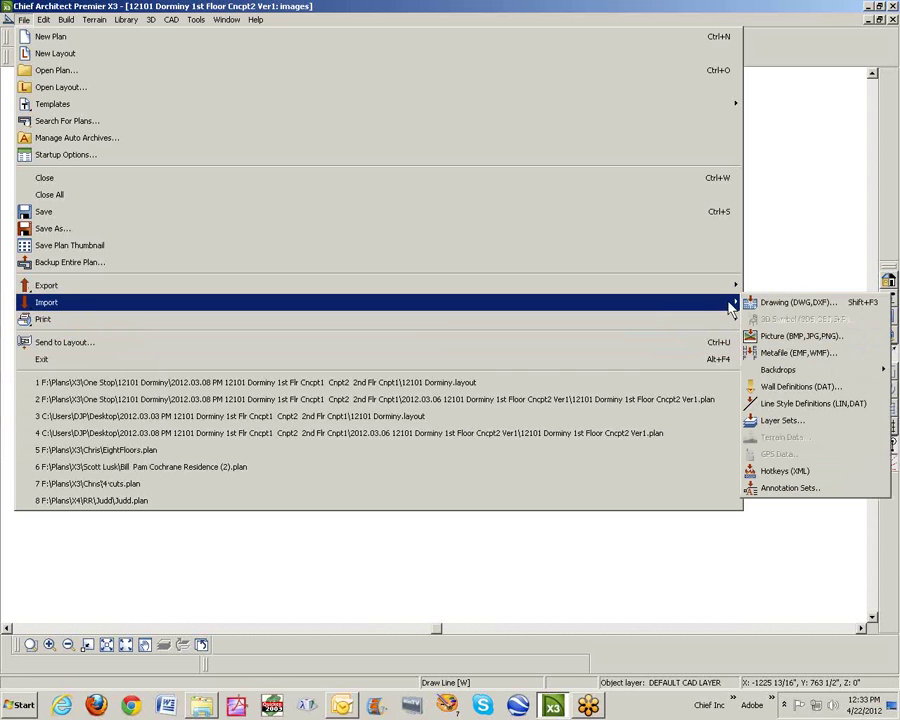
Start Import Picture File and browse to the Image Drive (F:)
left_click(783, 338)
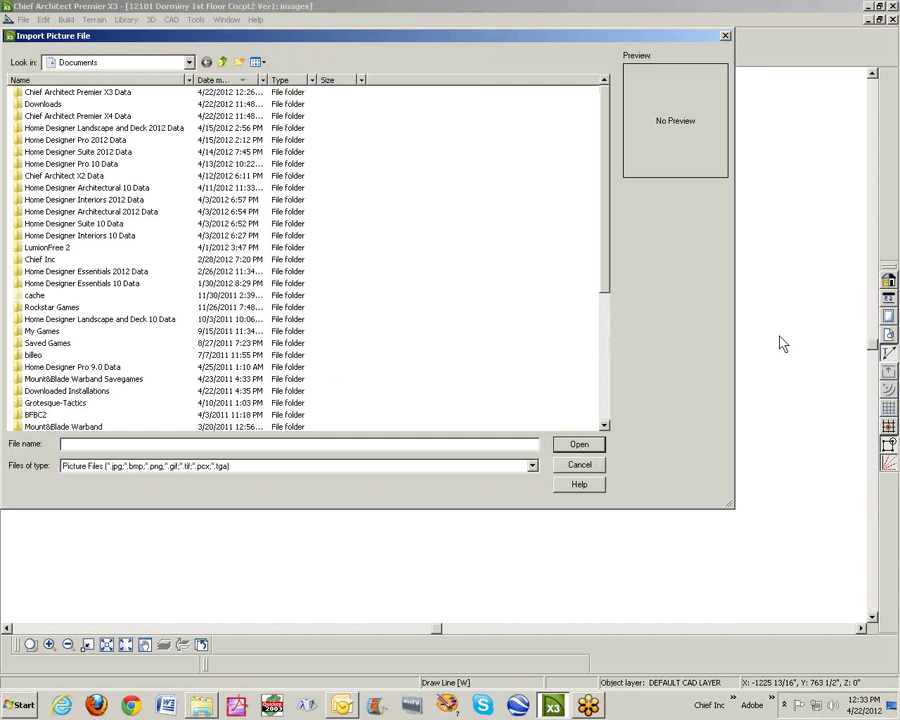
left_click_drag(604, 247, 591, 427)
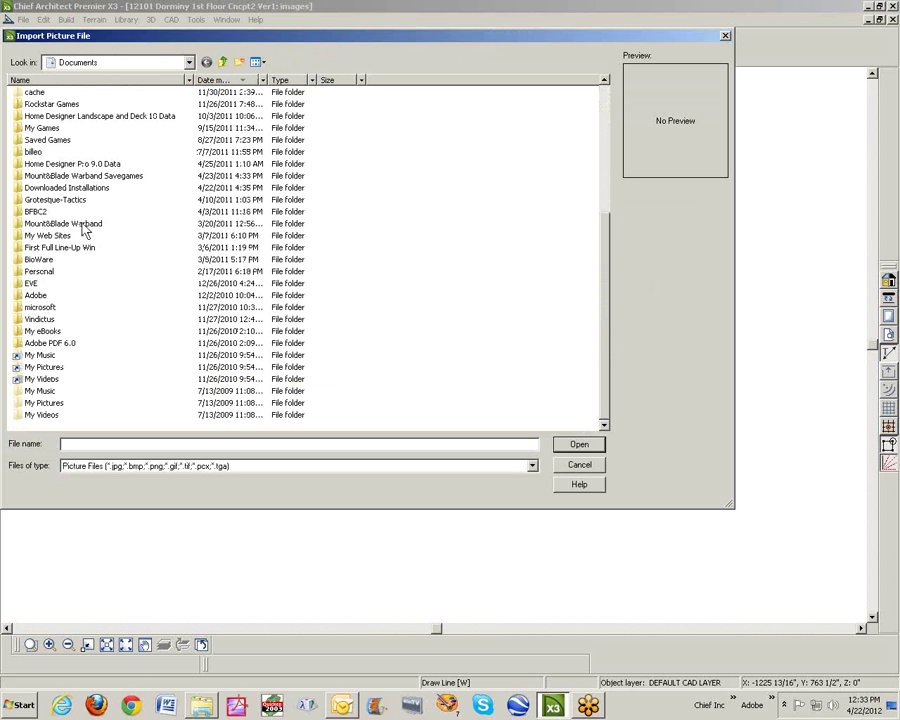
scroll(610, 262, "up", 6)
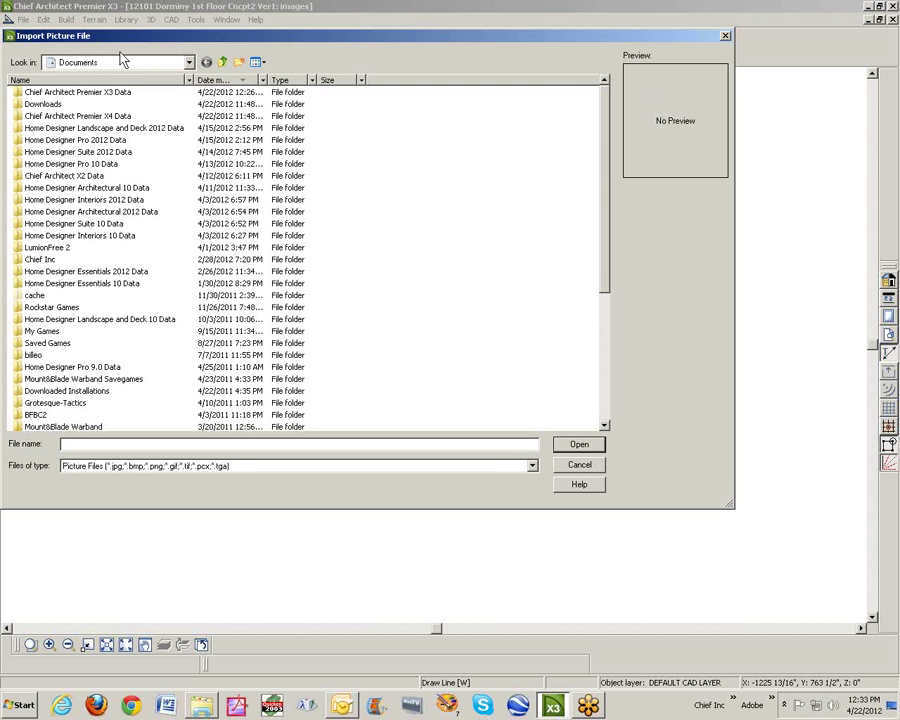
left_click(189, 63)
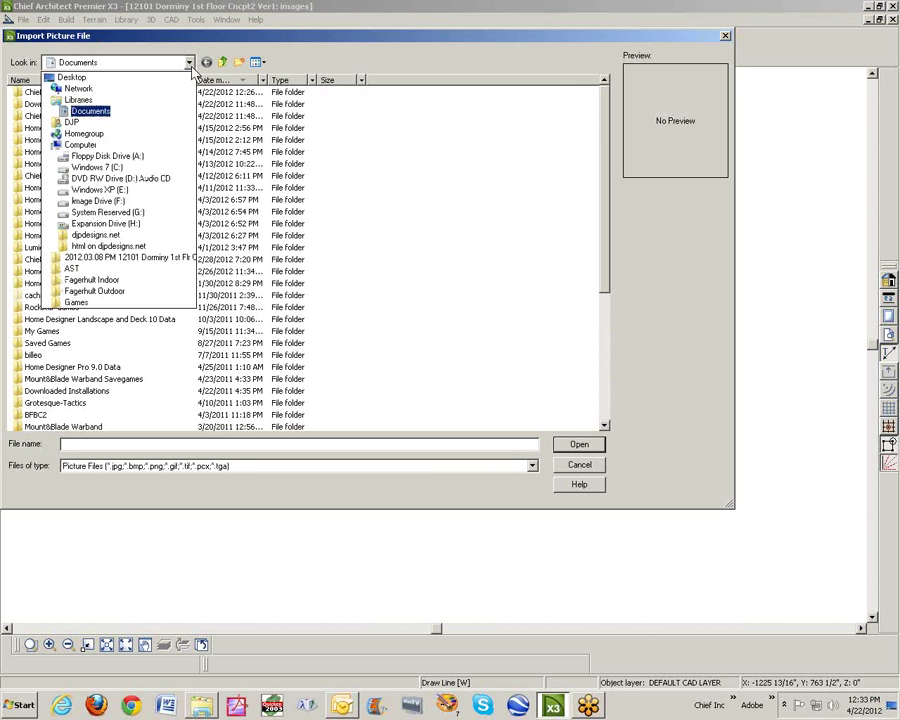
left_click(100, 201)
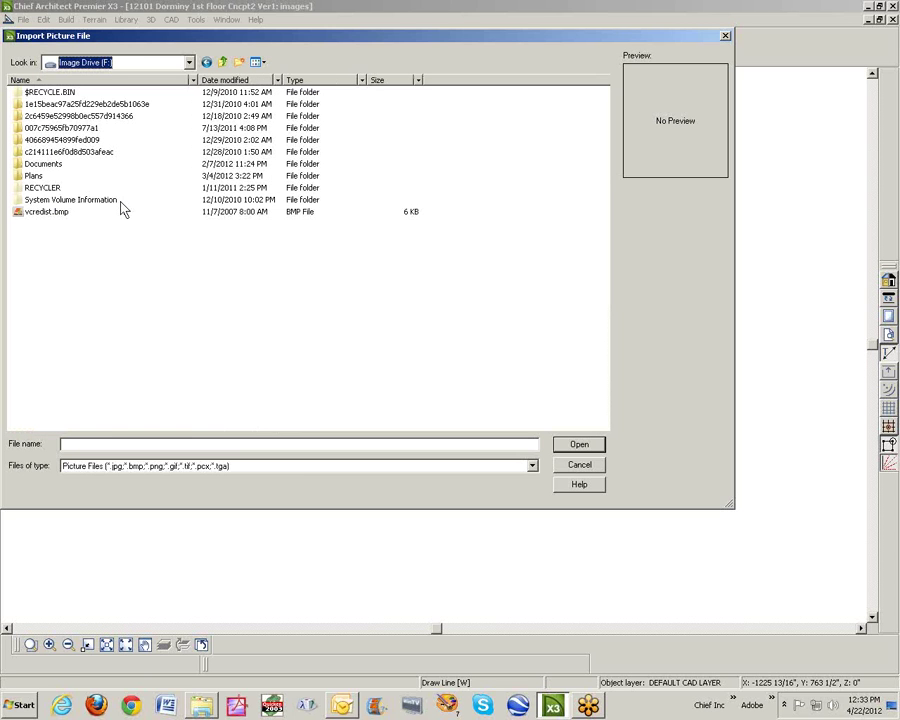
Go into Plans > X3 > One Stop > 12101 Dorminy in the import dialog
left_click(30, 177)
double_click(30, 177)
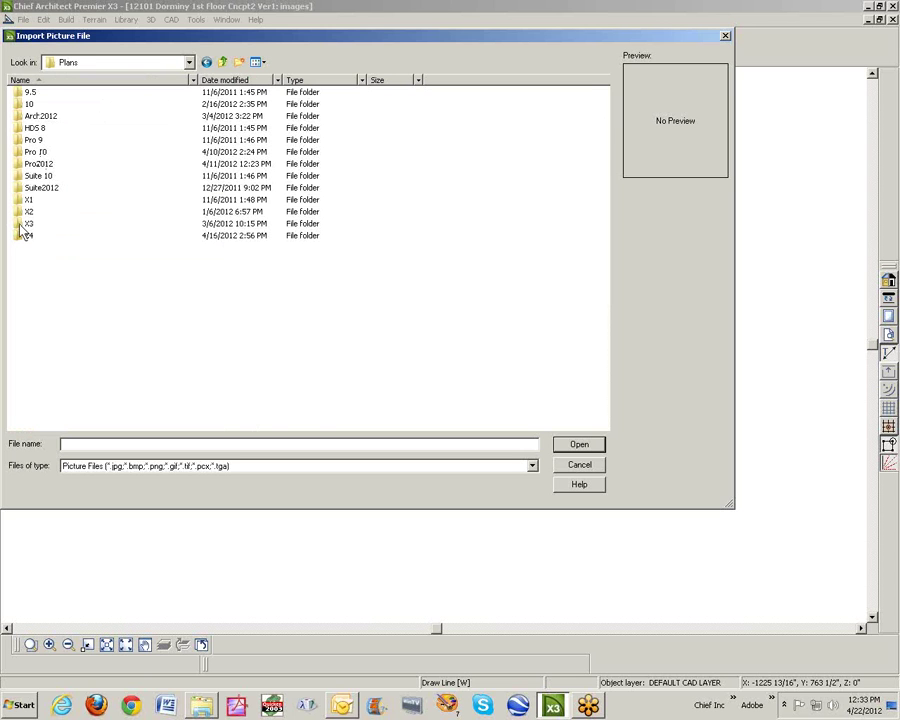
double_click(27, 224)
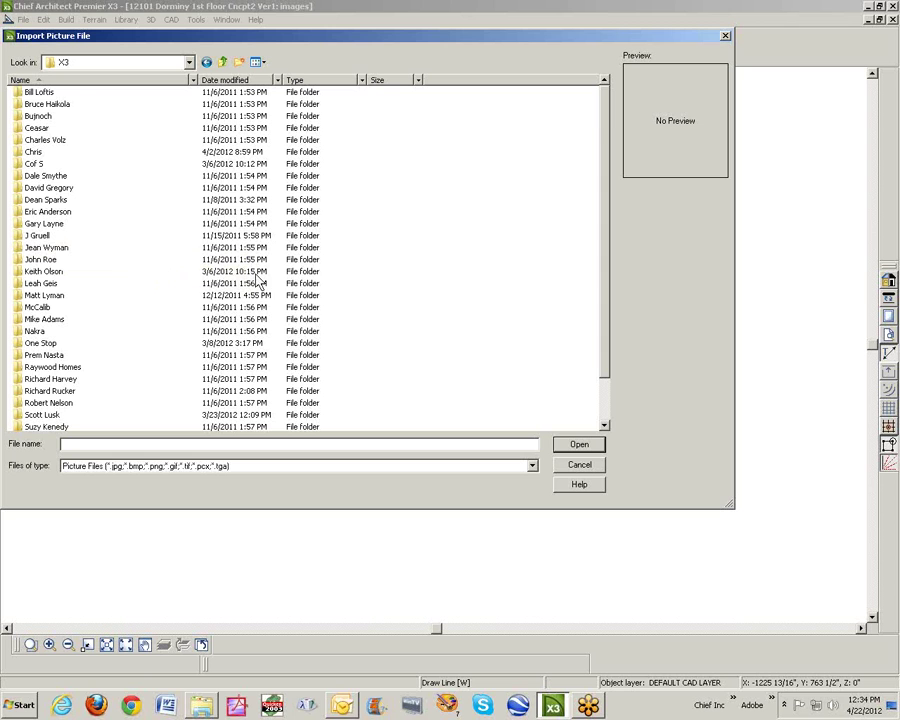
left_click(180, 274)
scroll(180, 279, "down", 2)
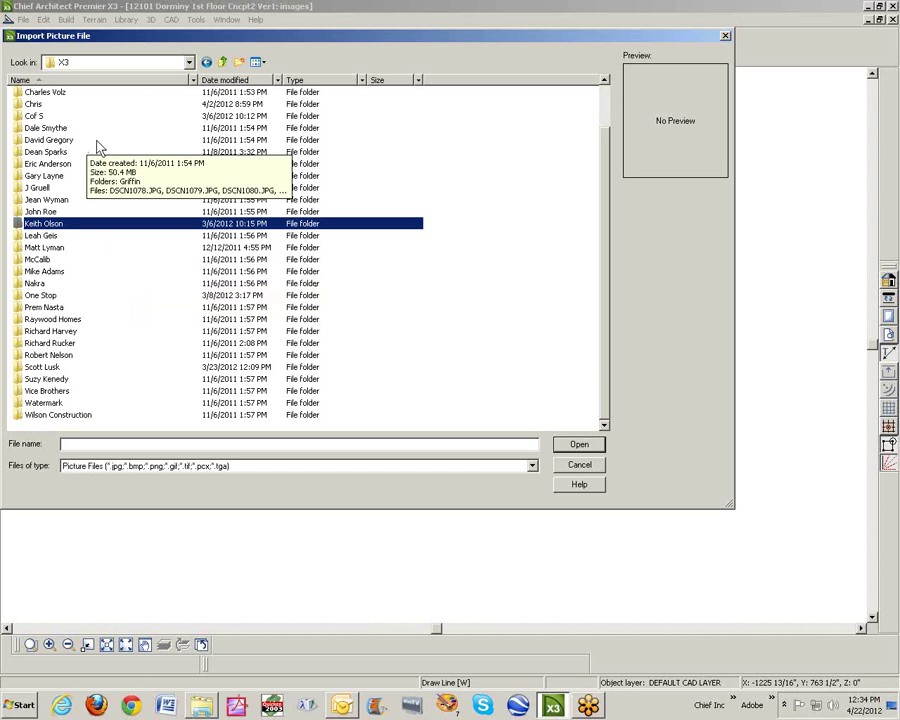
double_click(30, 297)
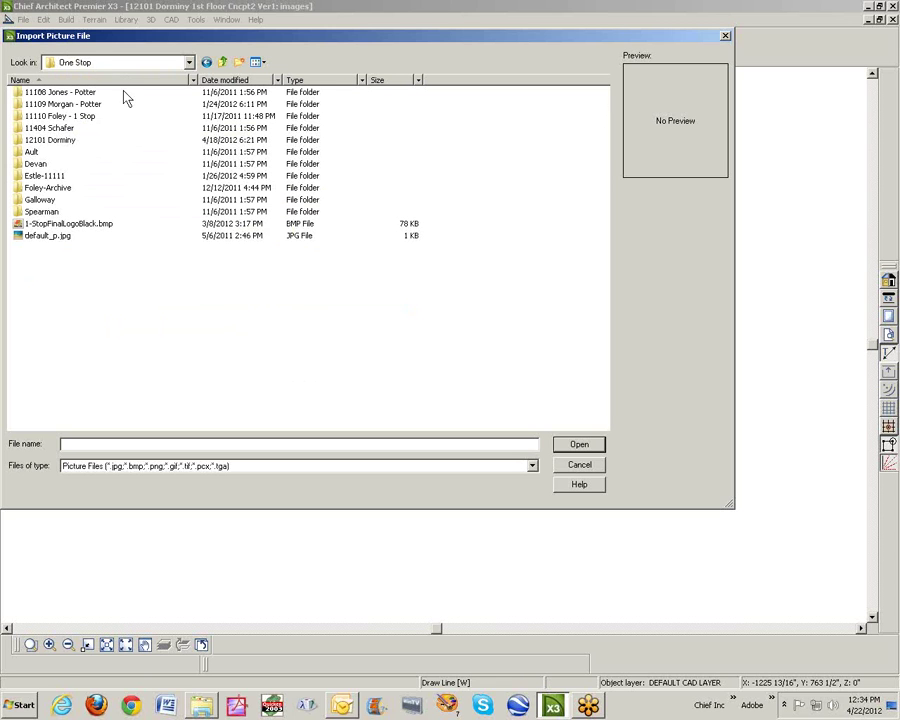
double_click(34, 143)
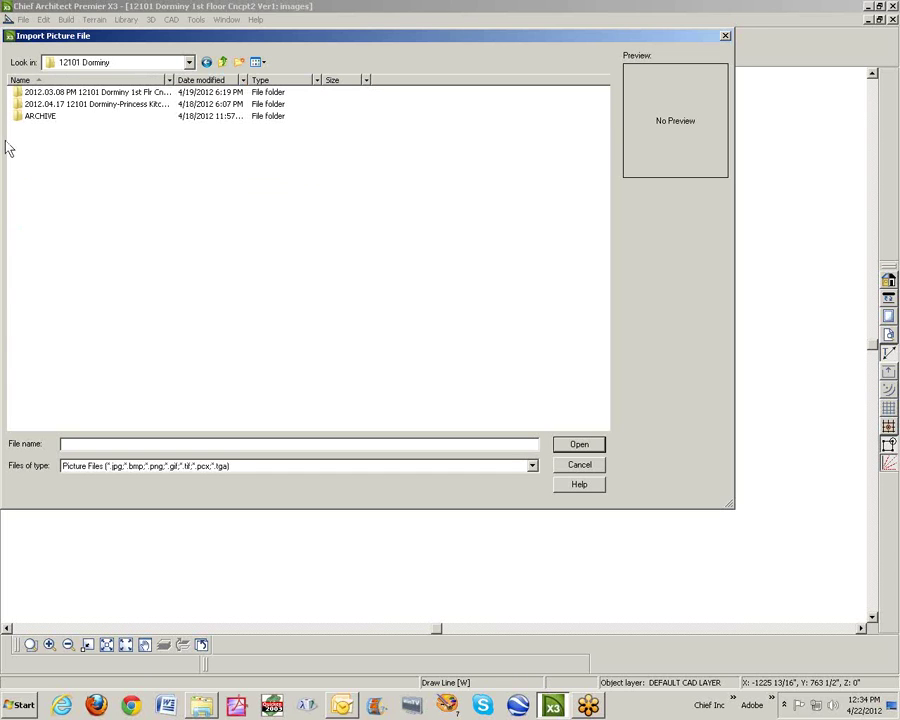
Open Princess Kitchen-1, preview Page_10 and Page_01, and cancel without importing
double_click(172, 80)
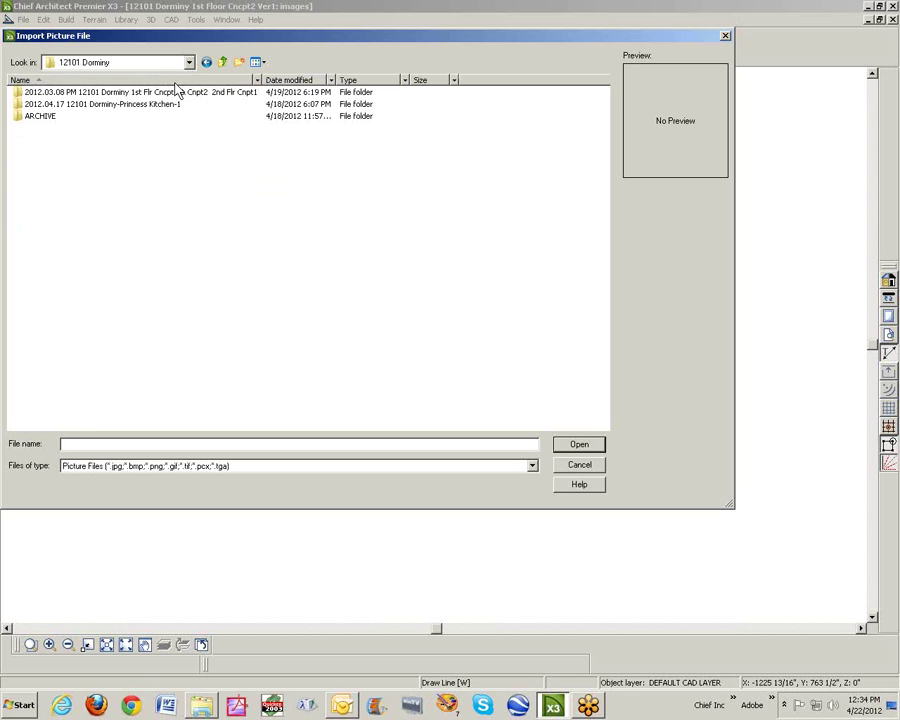
double_click(86, 104)
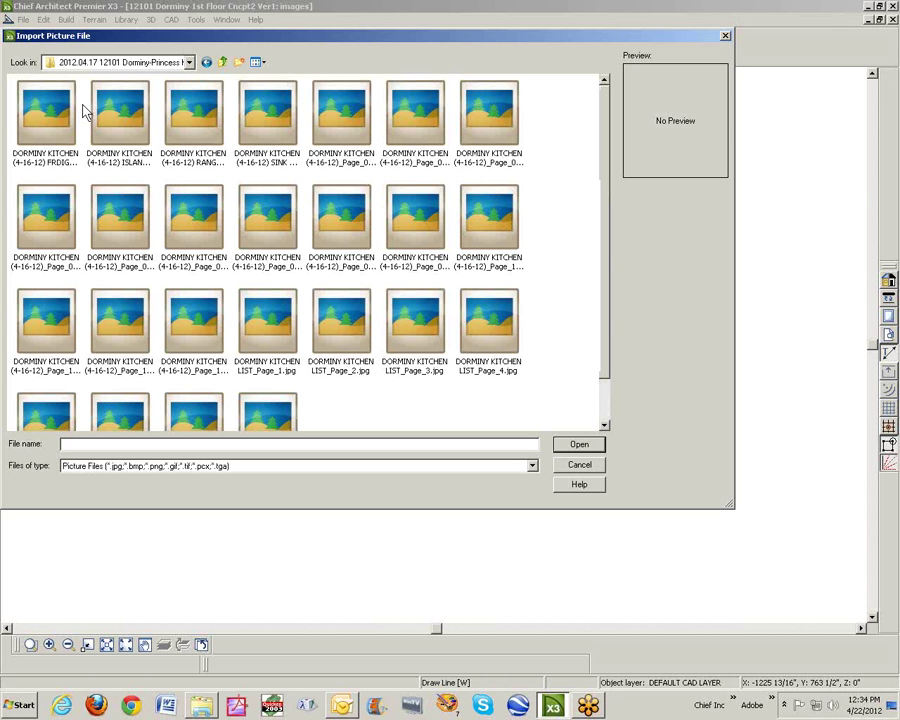
left_click(508, 234)
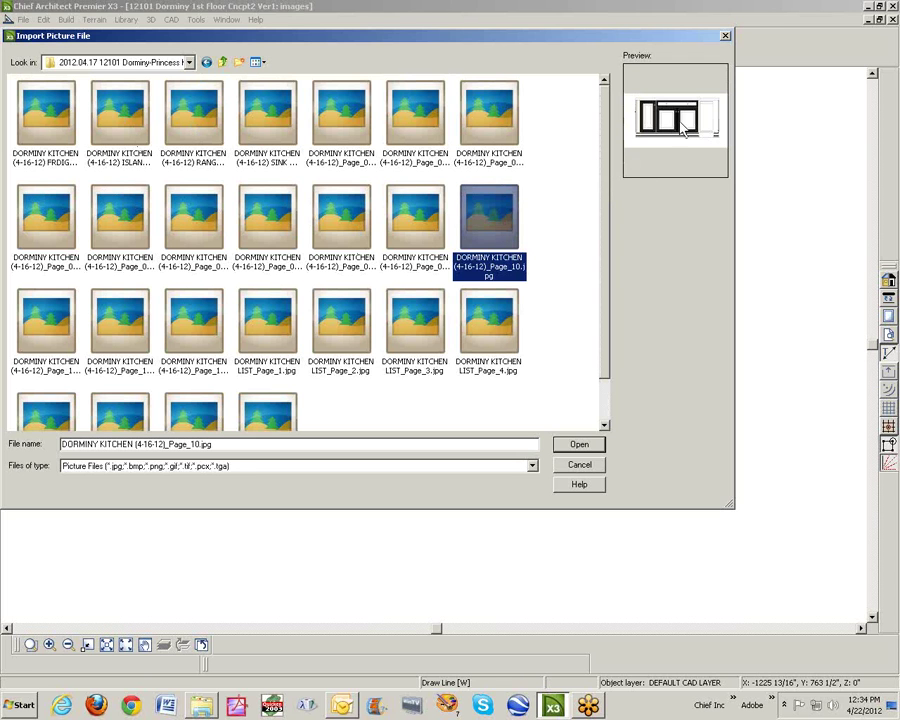
left_click(330, 122)
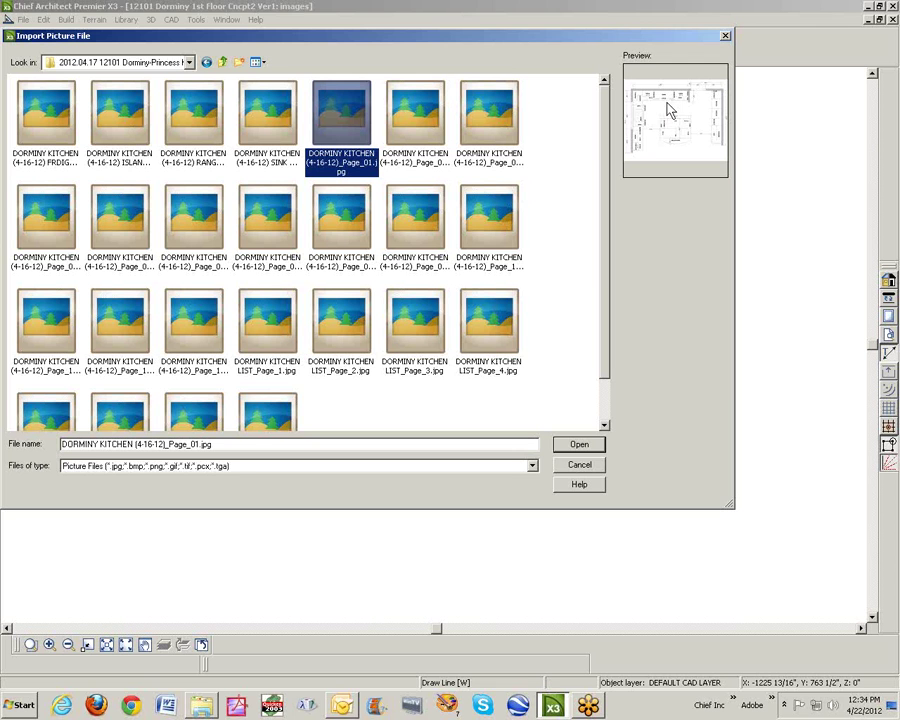
left_click(579, 444)
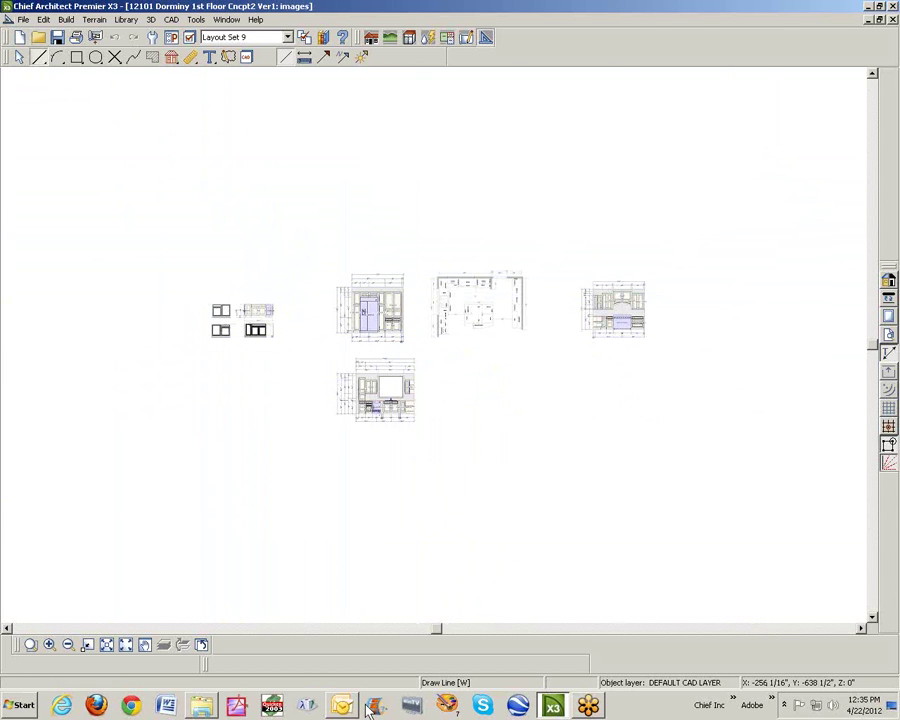
Switch to Paint Shop Pro from the Windows taskbar
left_click(452, 710)
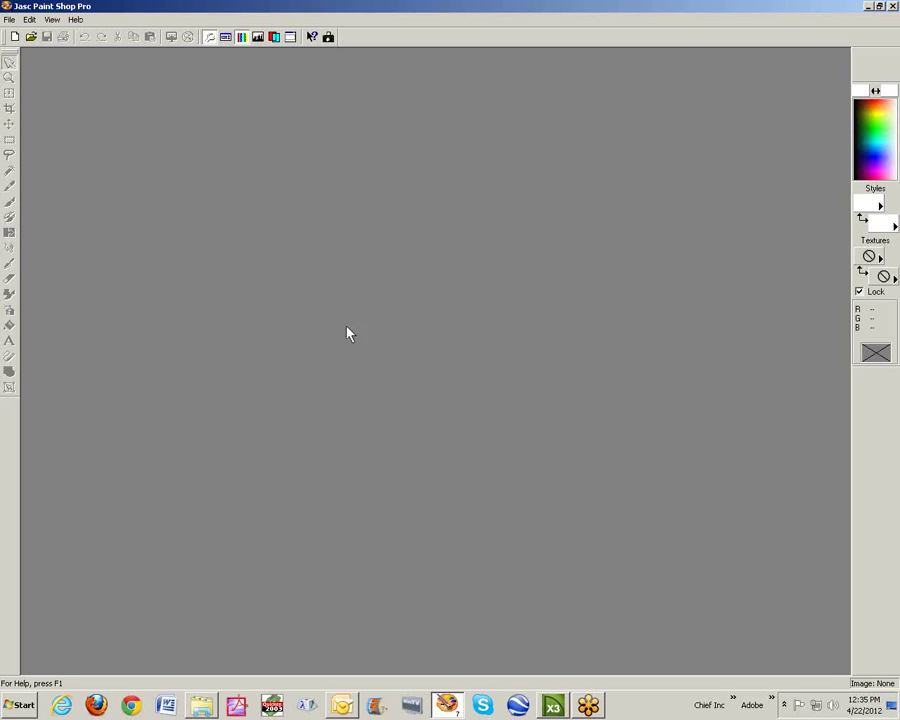
Open the File > Browse image browser and maximize it
left_click(10, 21)
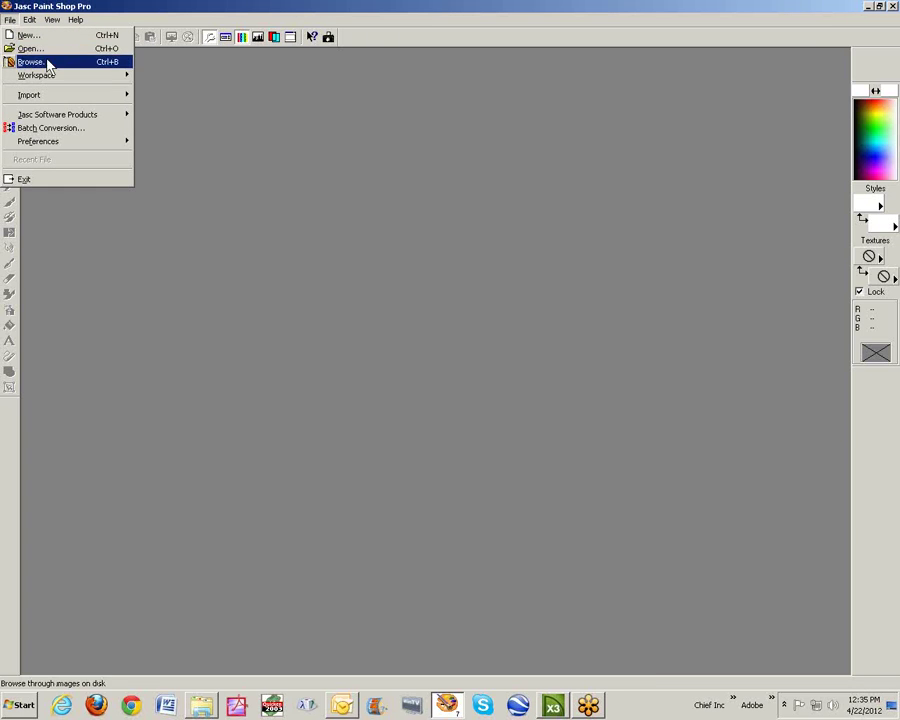
mouse_move(42, 148)
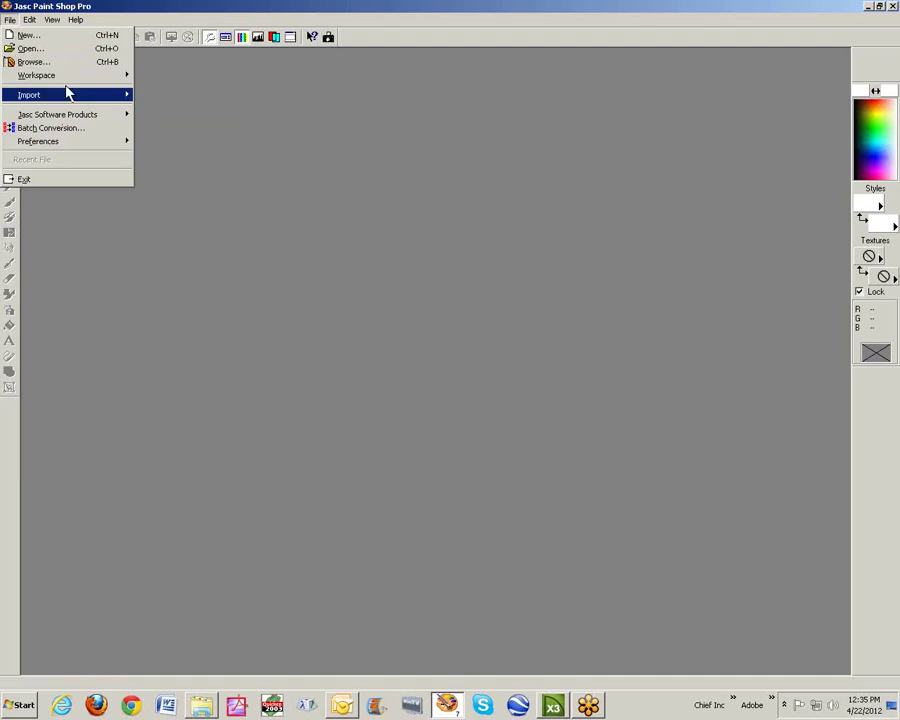
left_click(48, 62)
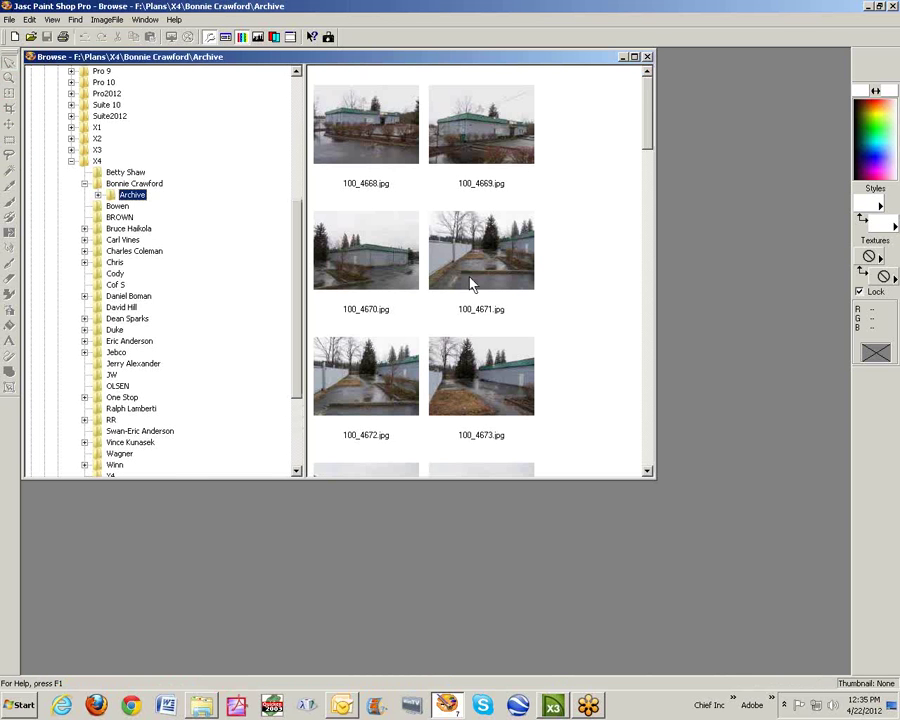
double_click(447, 56)
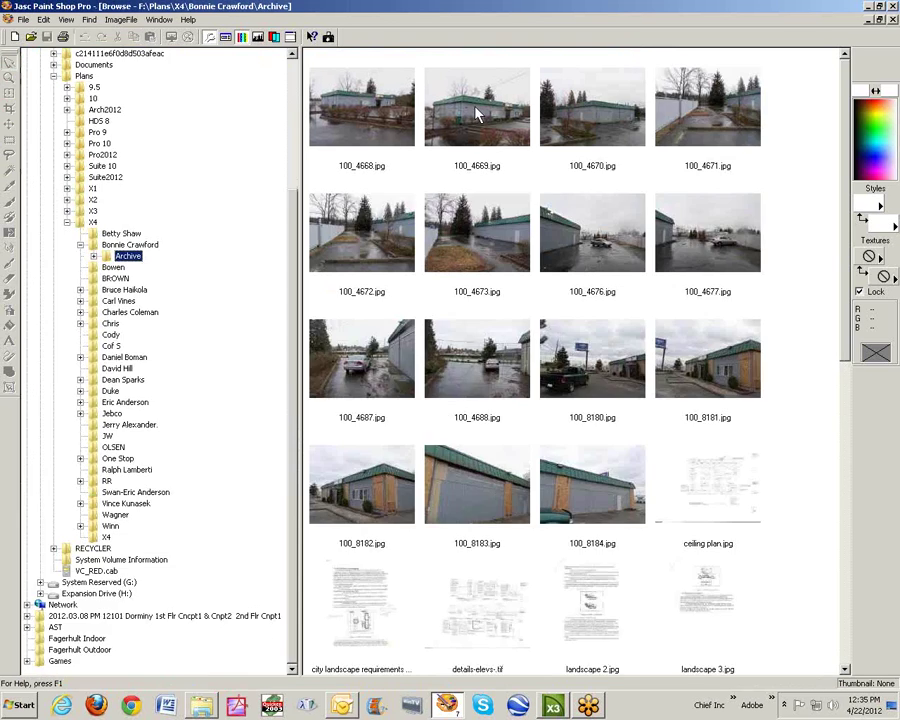
left_click(66, 223)
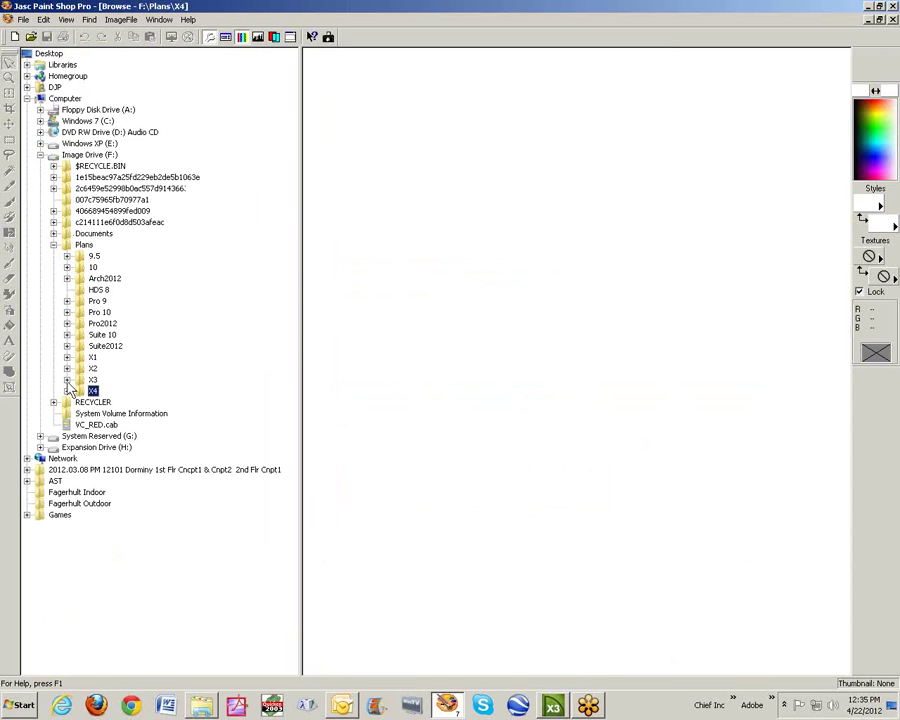
left_click(66, 380)
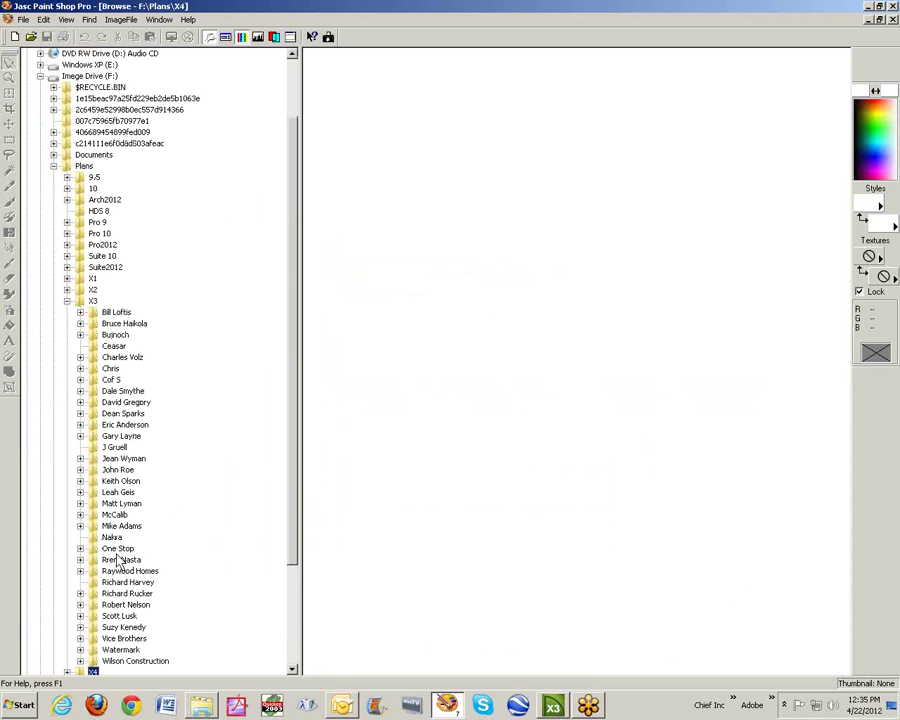
left_click(80, 548)
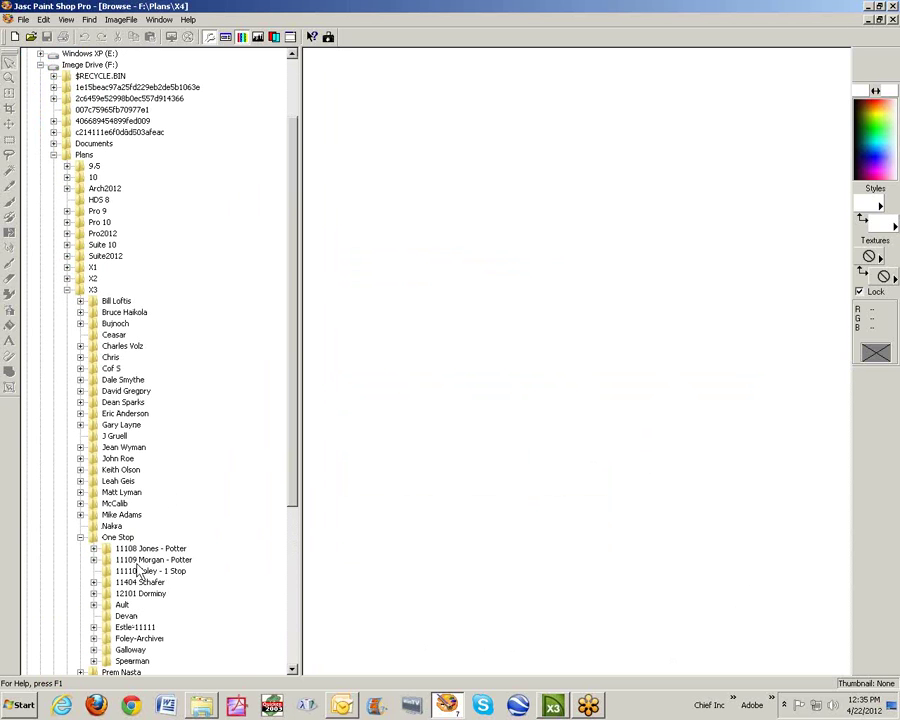
left_click(125, 593)
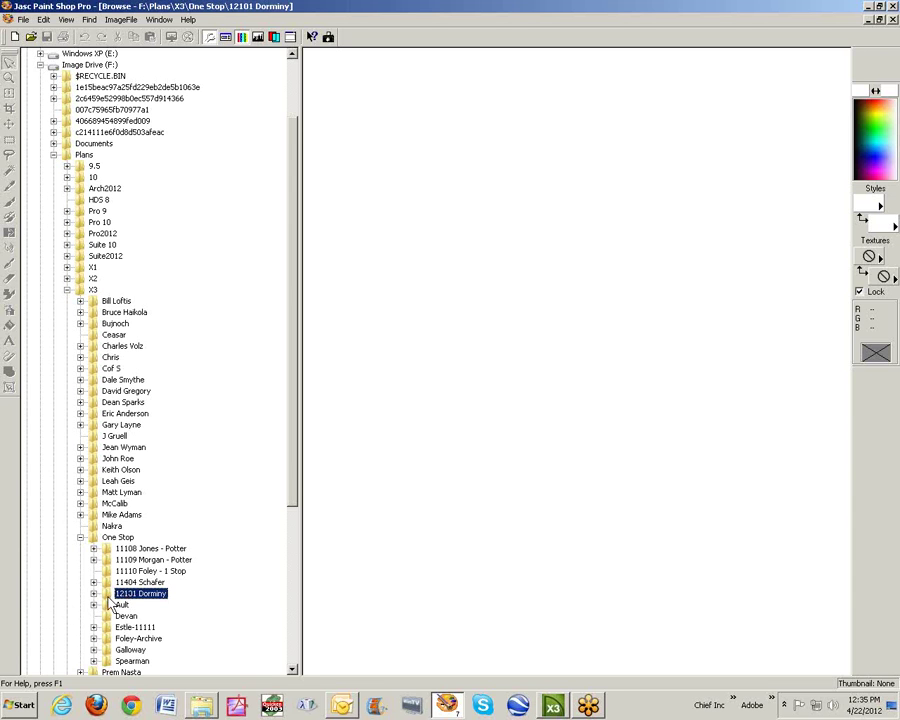
left_click(93, 593)
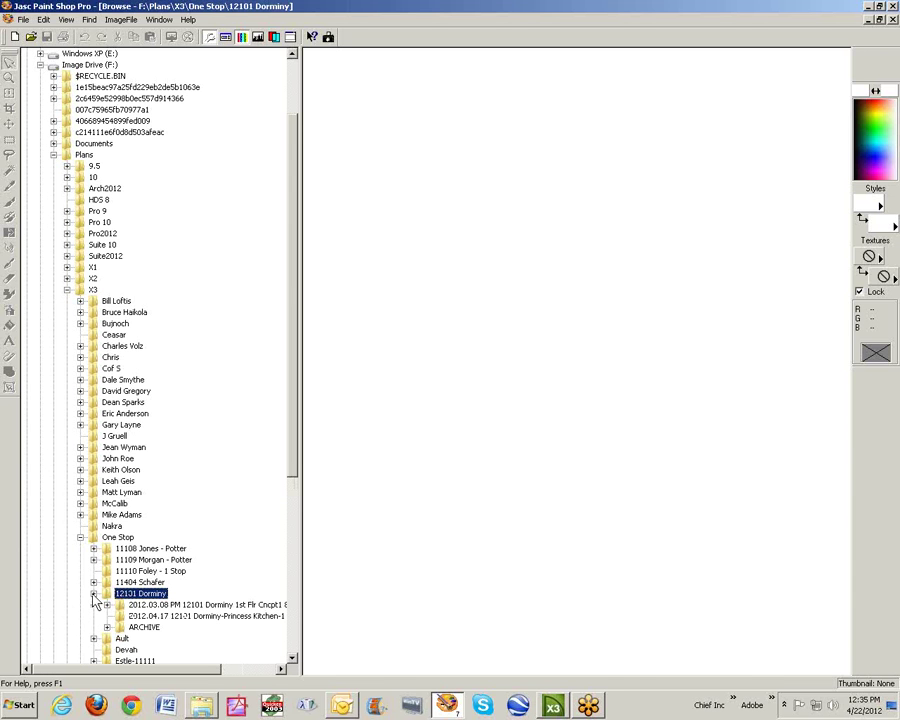
Open the FRDIGE WALL elevation image from the Princess Kitchen-1 thumbnails
left_click(222, 616)
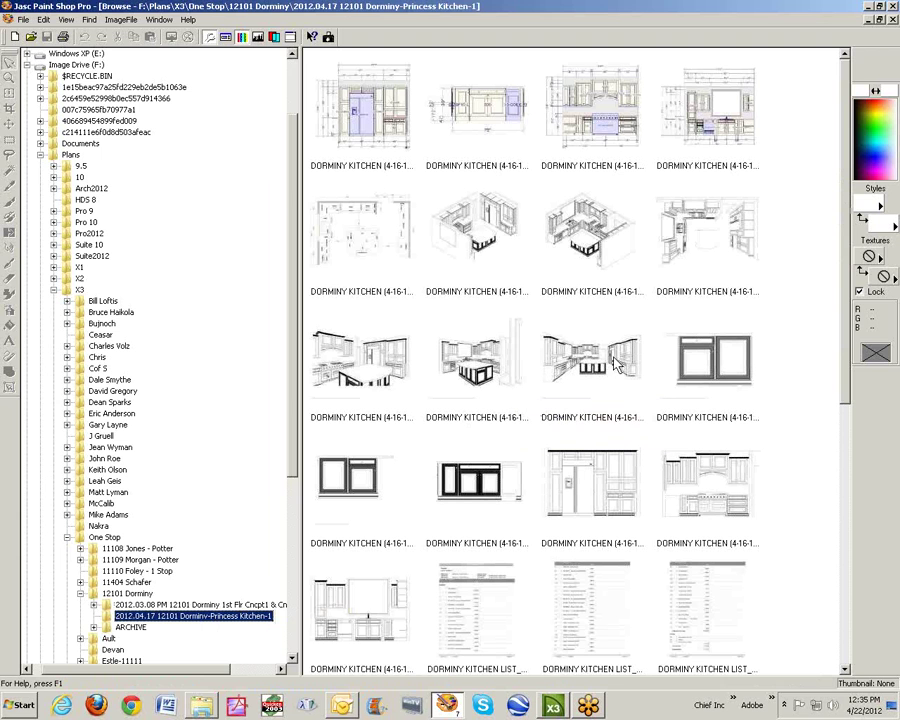
left_click(393, 150)
scroll(850, 330, "down", 3)
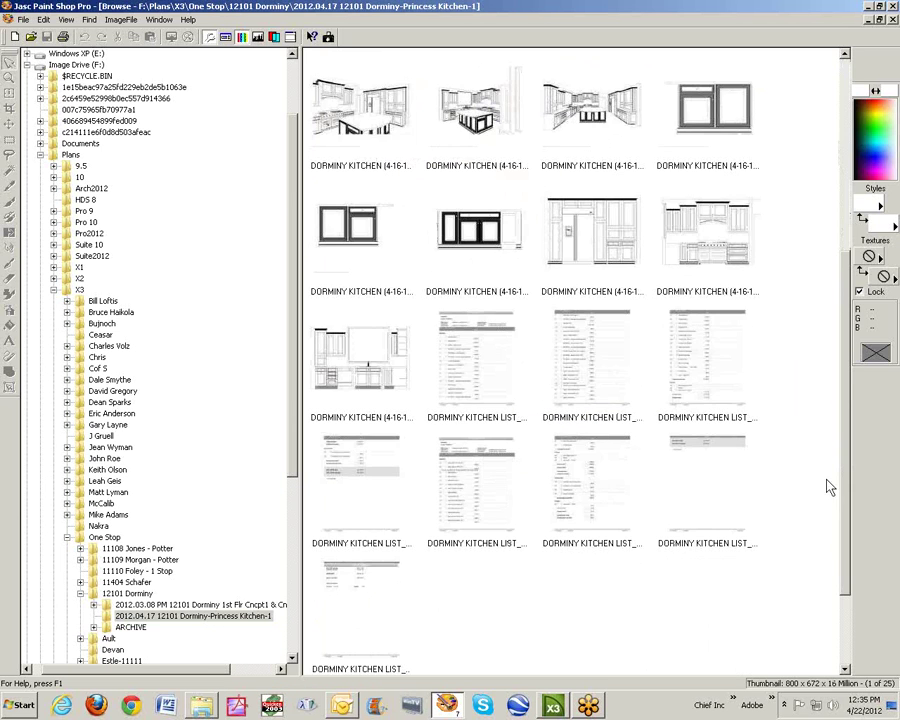
scroll(850, 330, "up", 3)
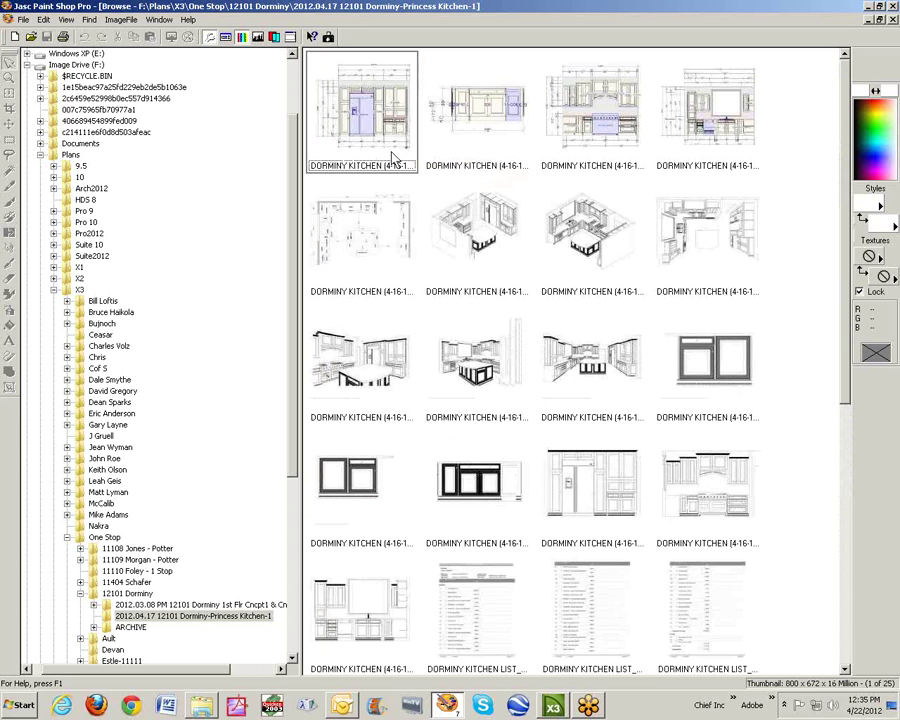
double_click(394, 195)
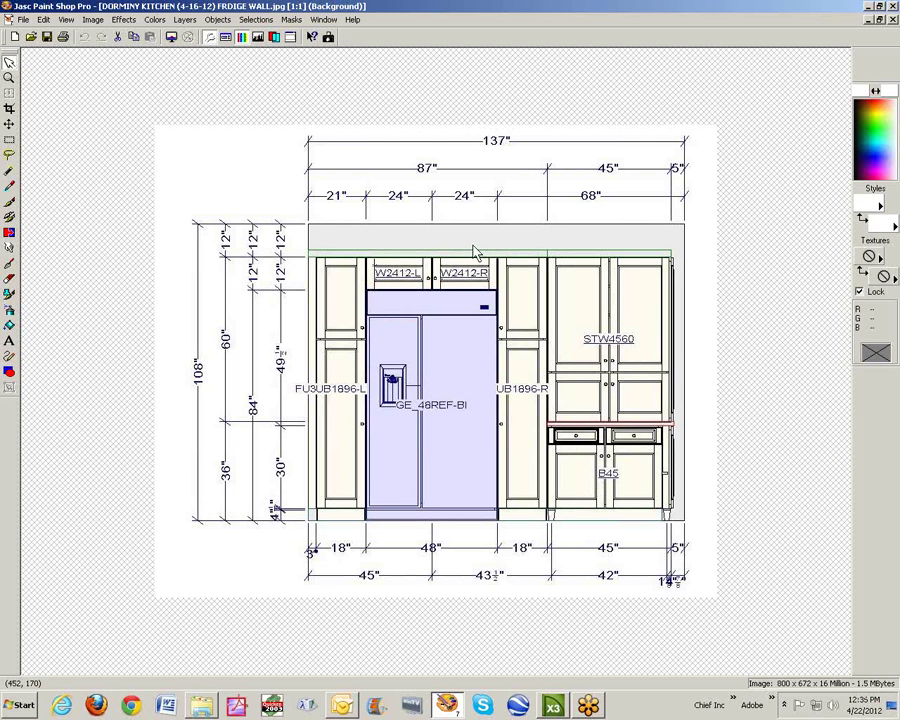
Drag a crop box around the full 800 x 672 image, then close it
left_click(10, 109)
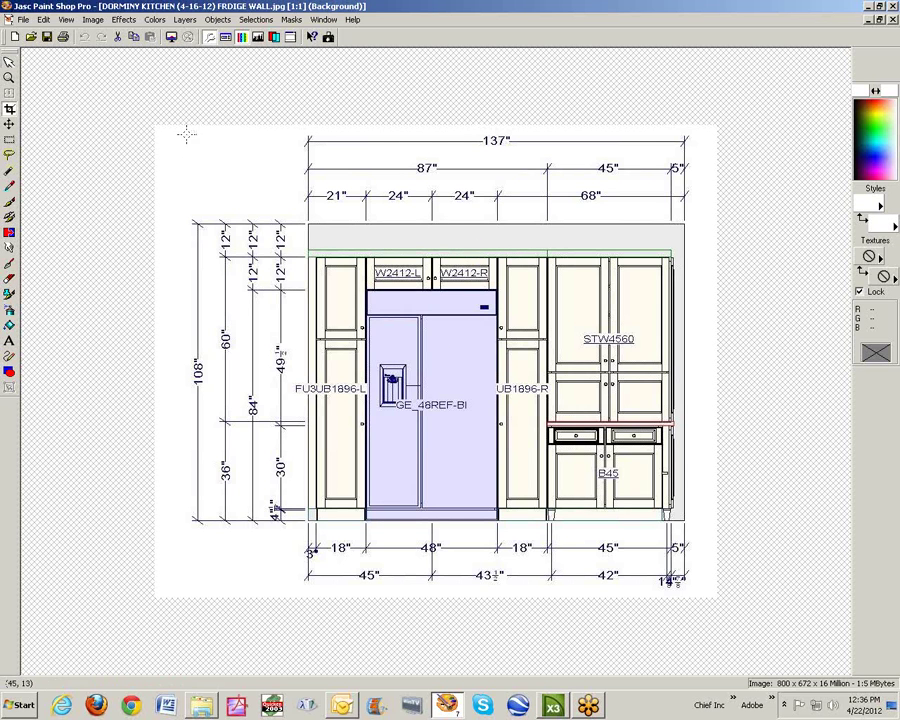
left_click_drag(146, 121, 760, 598)
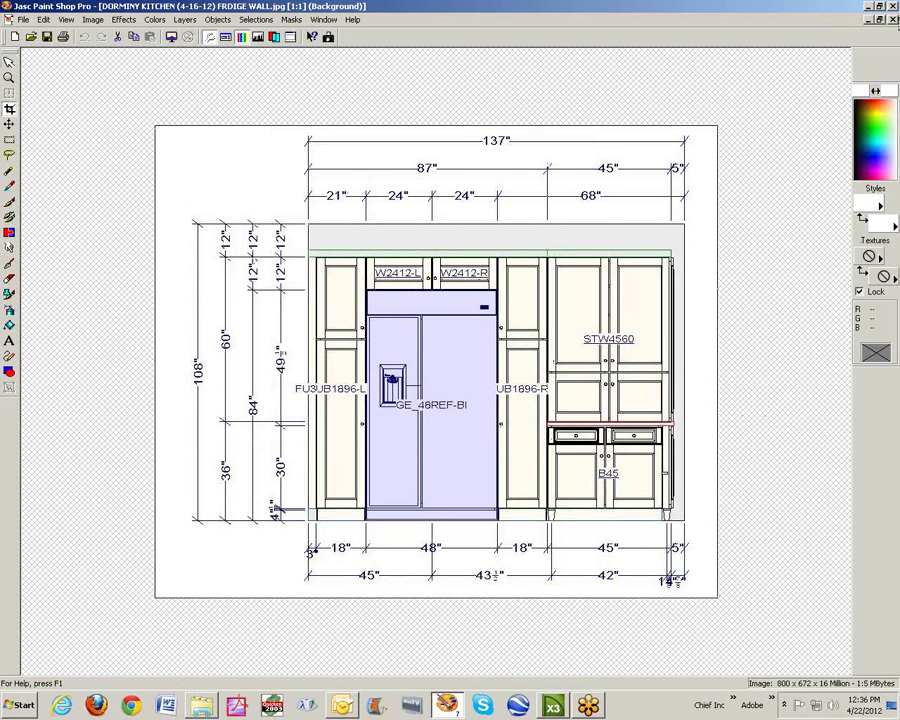
left_click(893, 19)
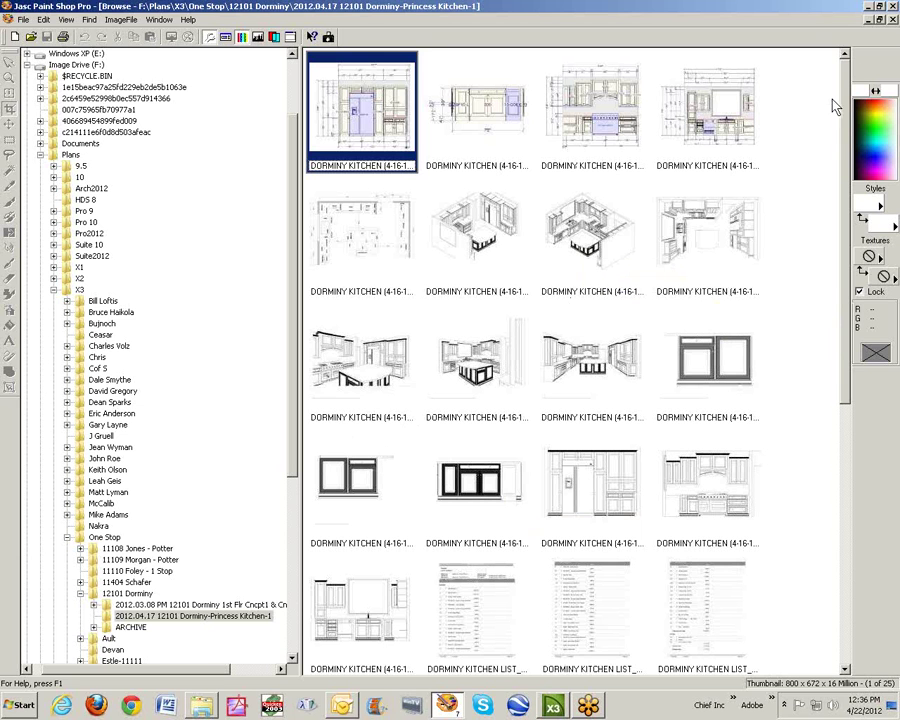
Close the Paint Shop Pro browser and switch back to Chief Architect
left_click(893, 19)
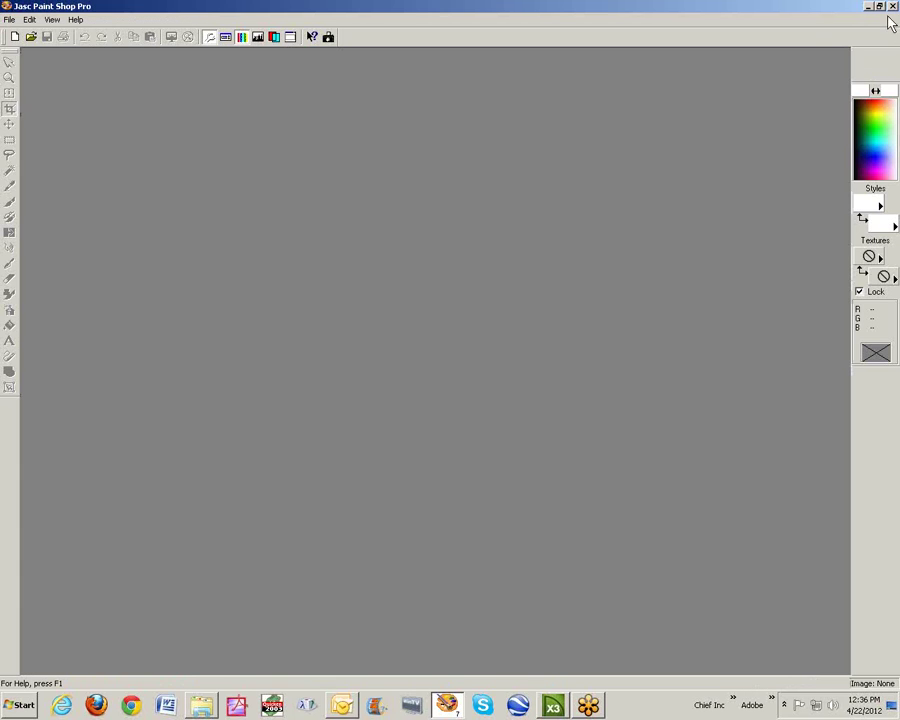
key("alt+Tab")
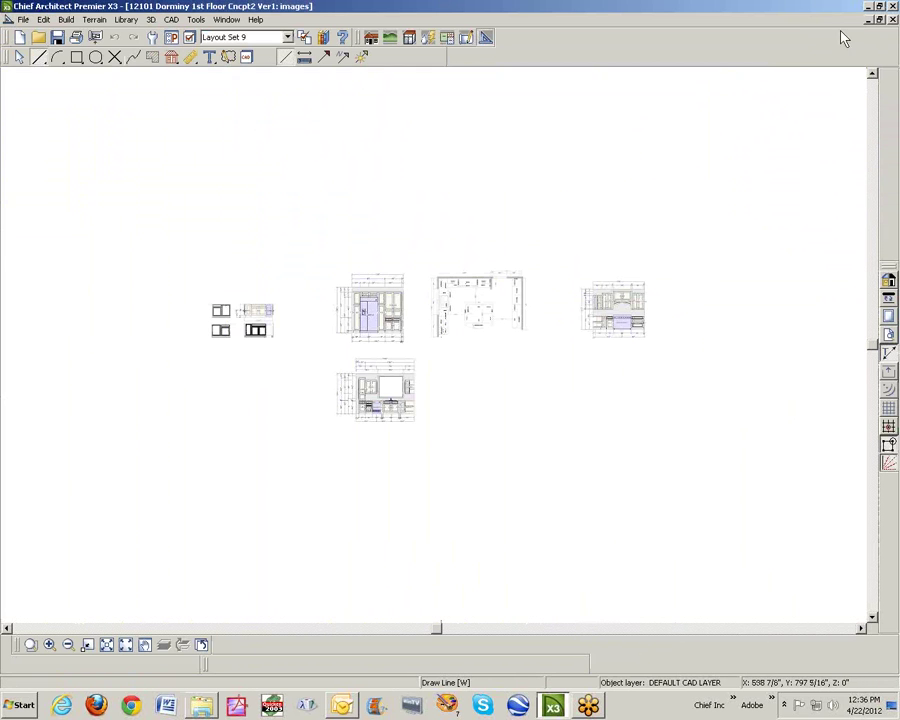
left_click(892, 20)
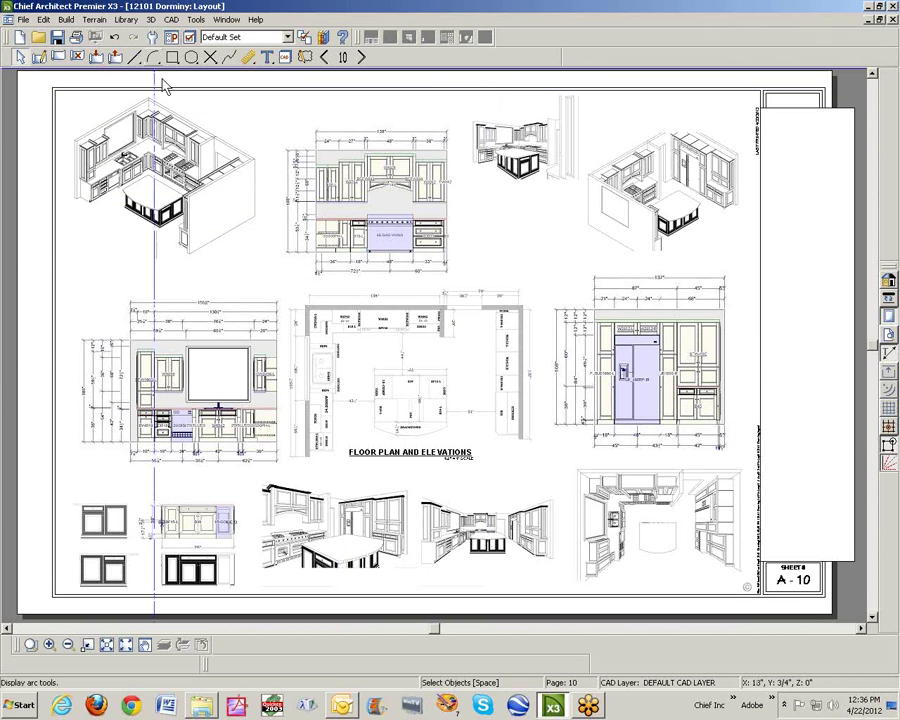
Close the images plan to reveal sheet A-10 and show the File menu's recent files
left_click(23, 20)
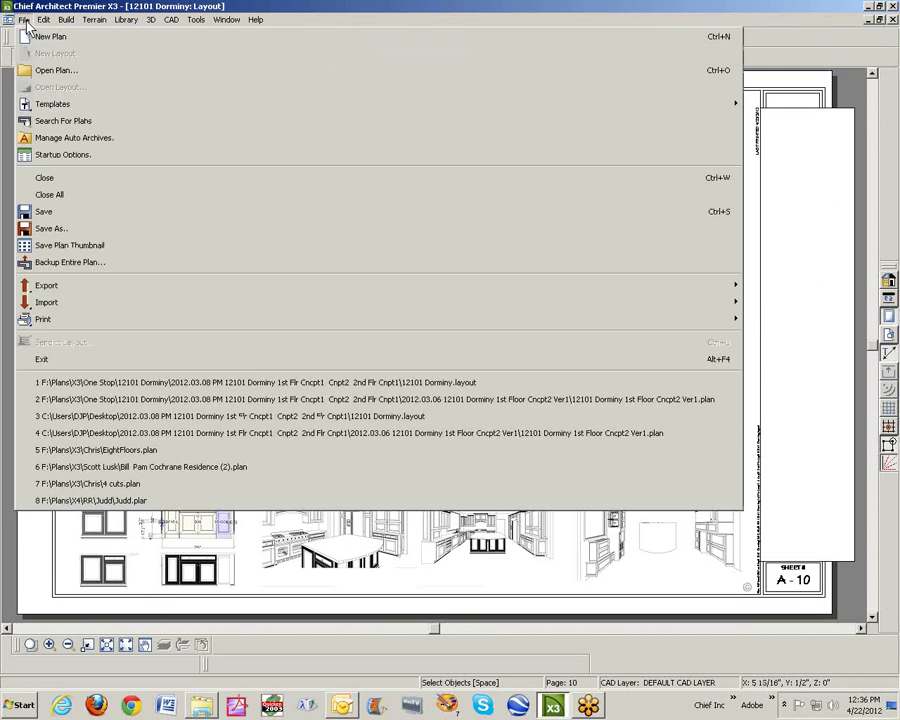
left_click(23, 20)
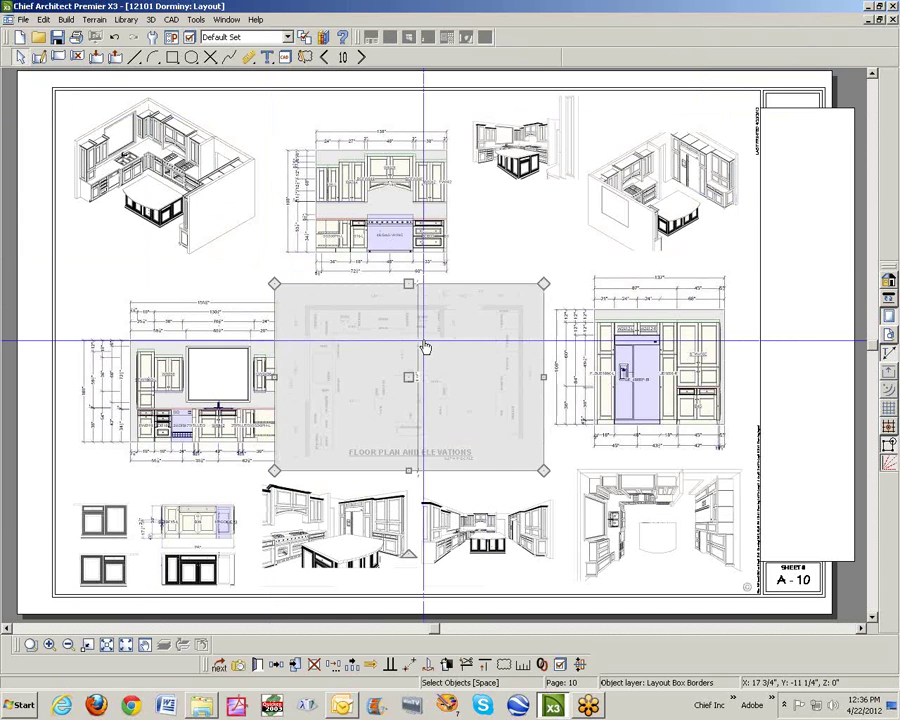
key("ctrl+Tab")
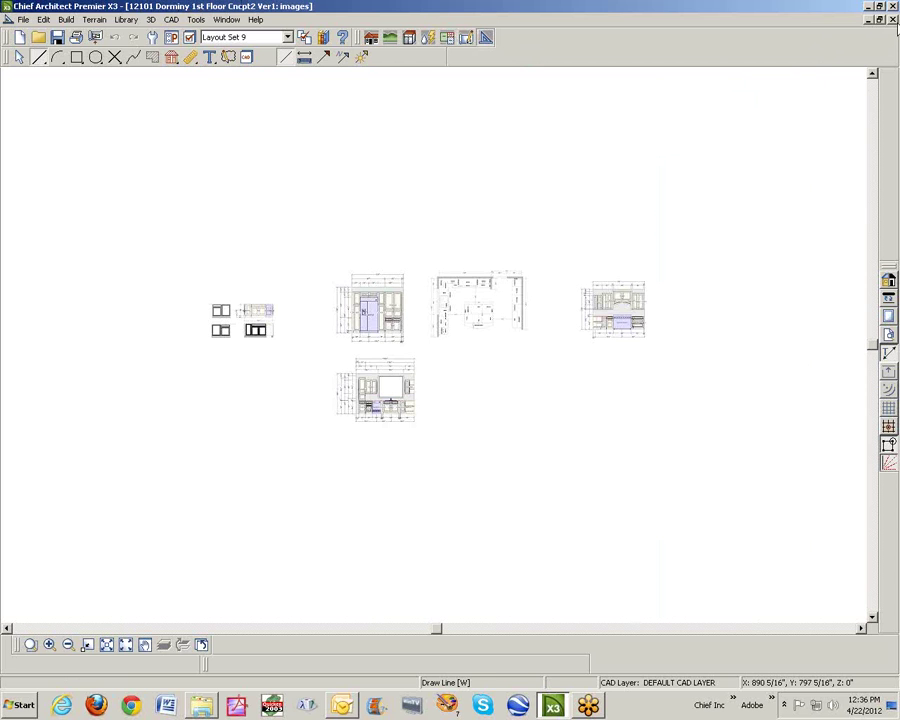
left_click(894, 21)
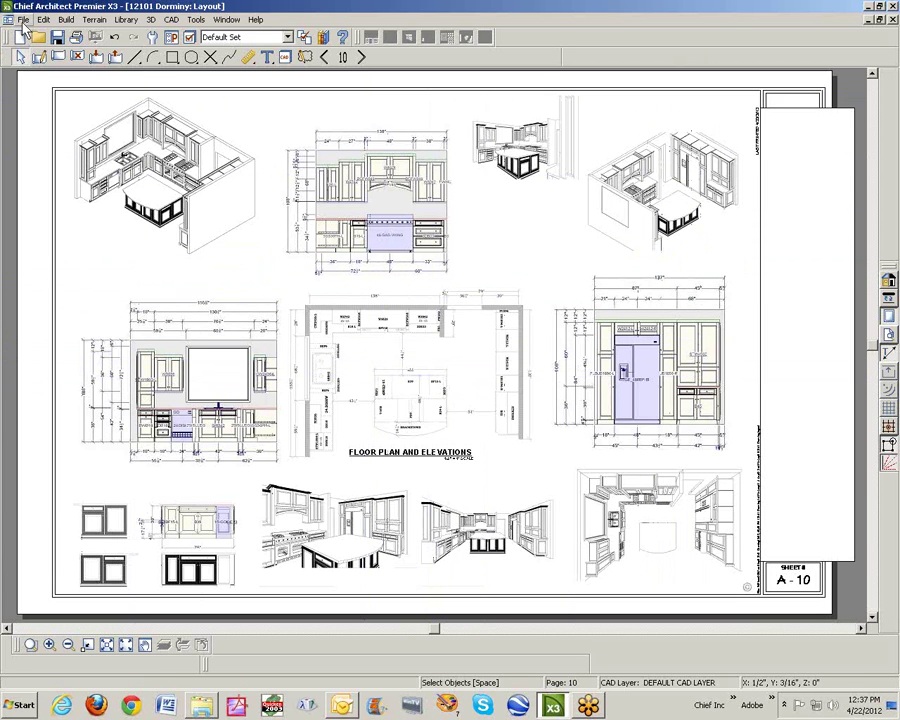
left_click(23, 20)
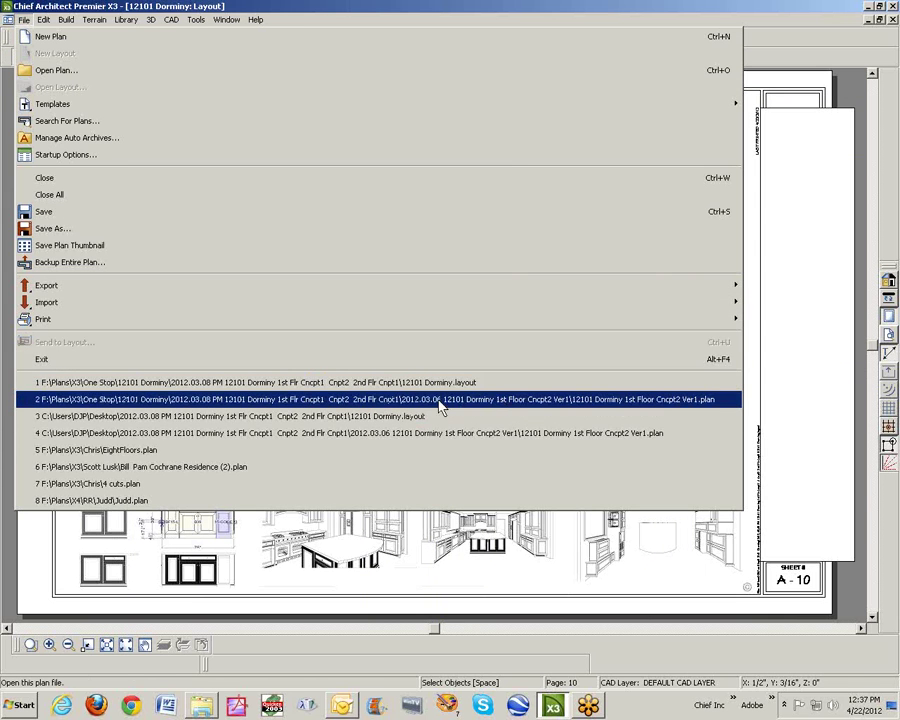
Reopen the first-floor concept plan from recent files and find images in CAD Detail Management
left_click(376, 400)
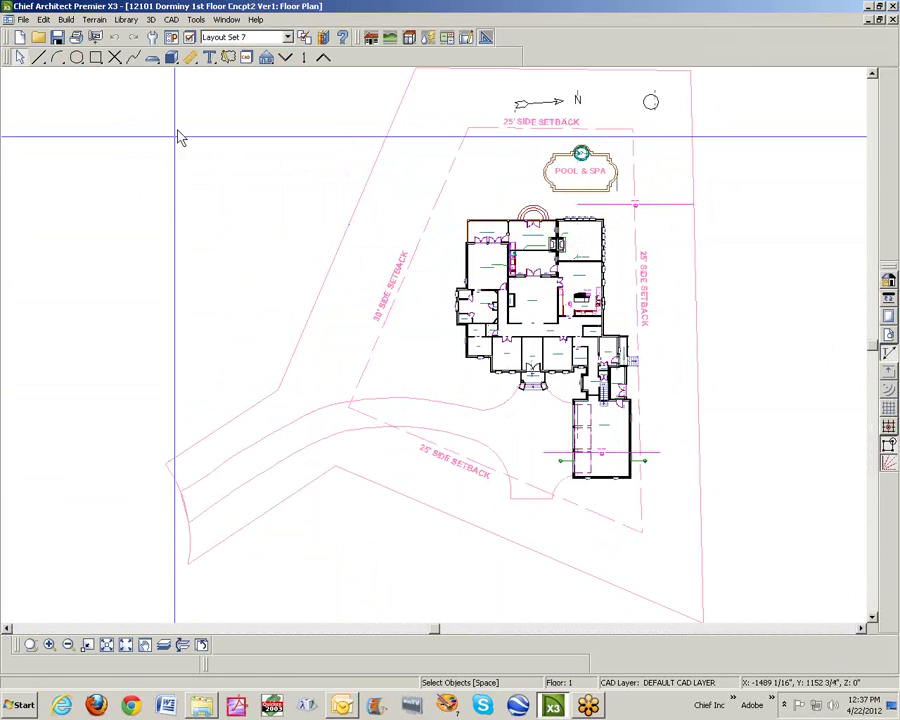
left_click(172, 20)
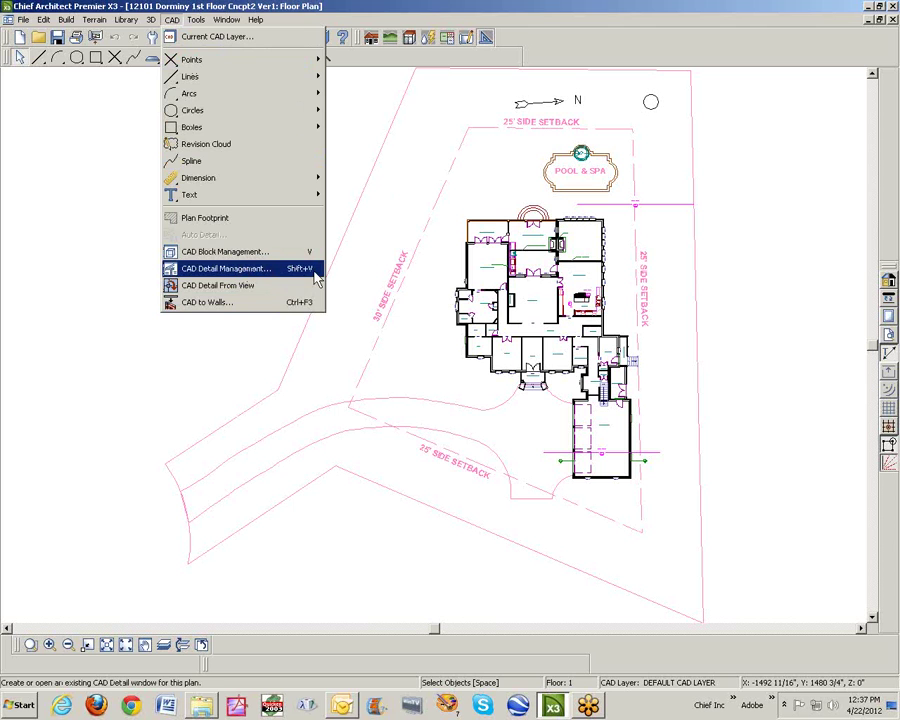
left_click(316, 278)
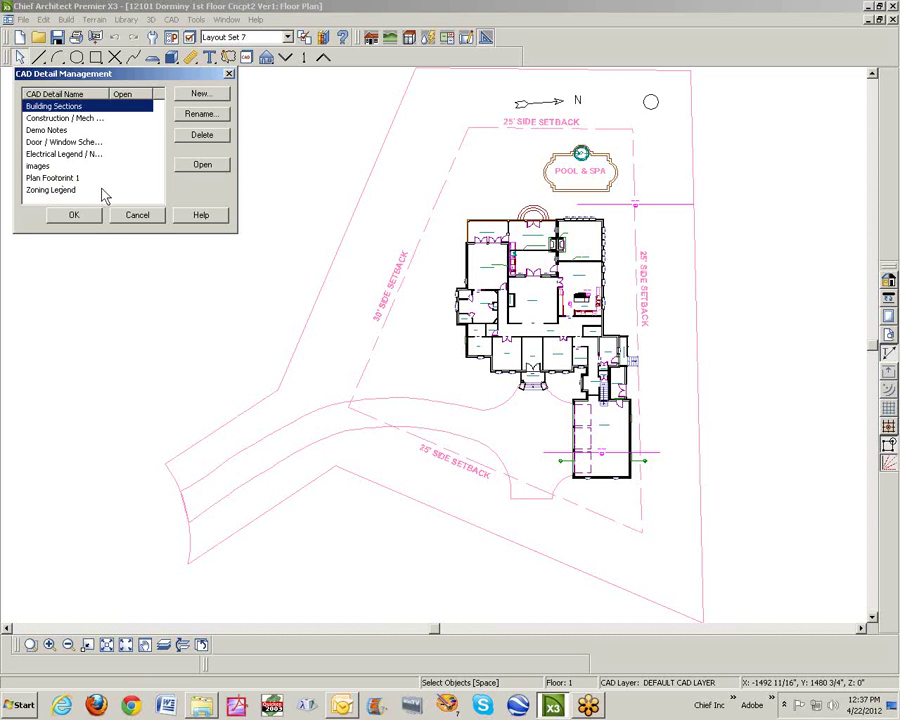
left_click(36, 167)
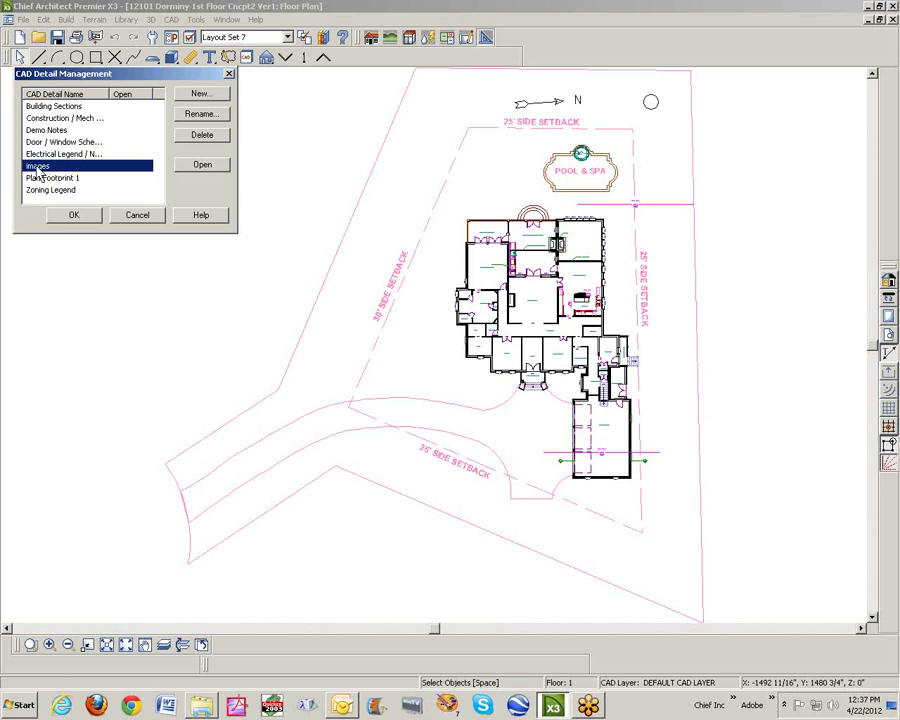
left_click(71, 216)
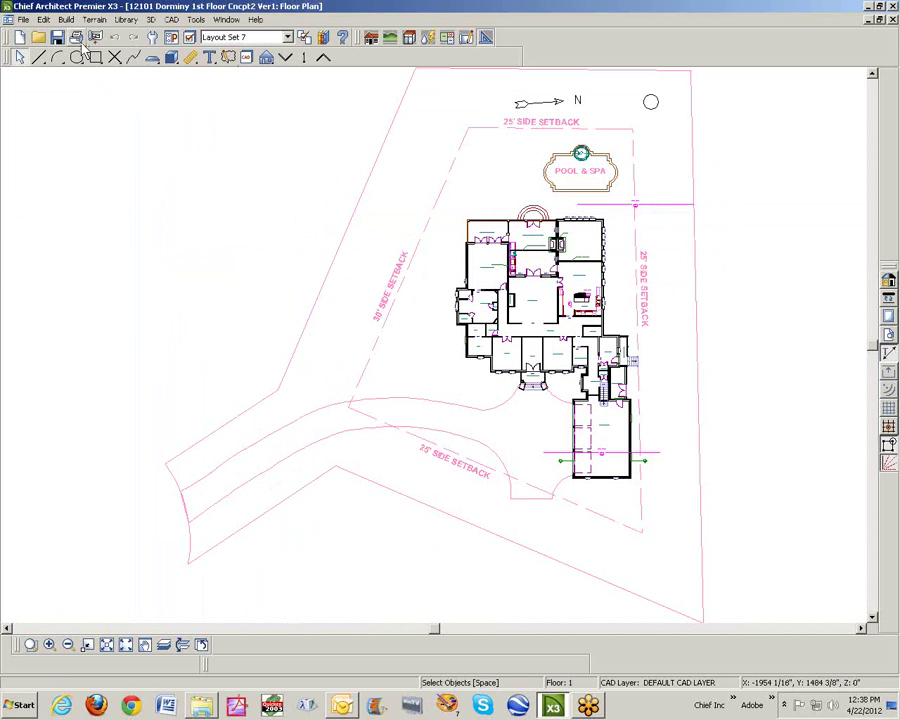
Open the images CAD detail from CAD Detail Management
left_click(171, 19)
left_click(232, 269)
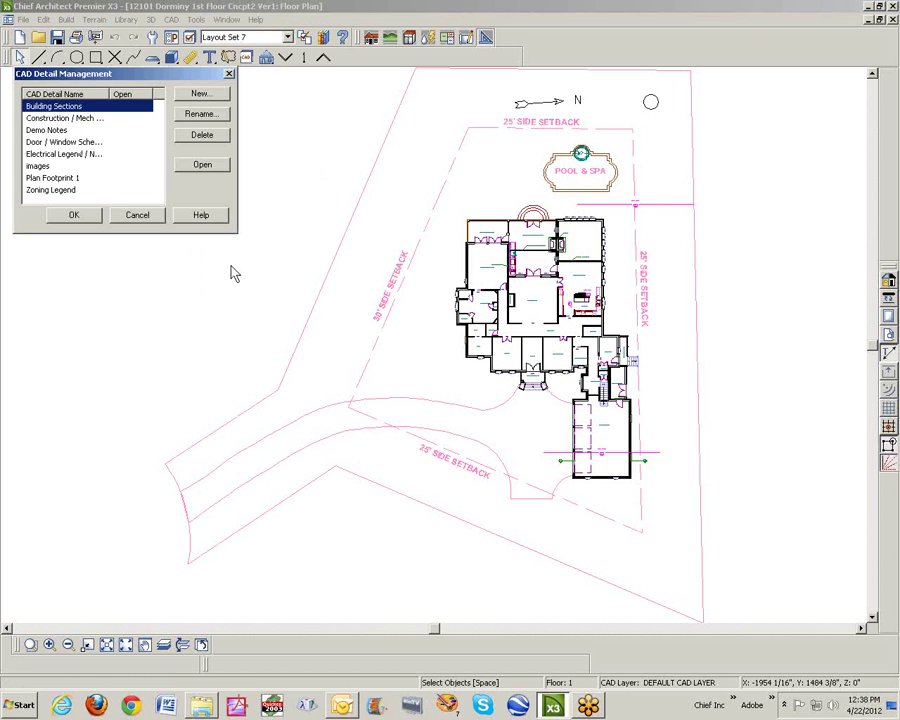
left_click(45, 167)
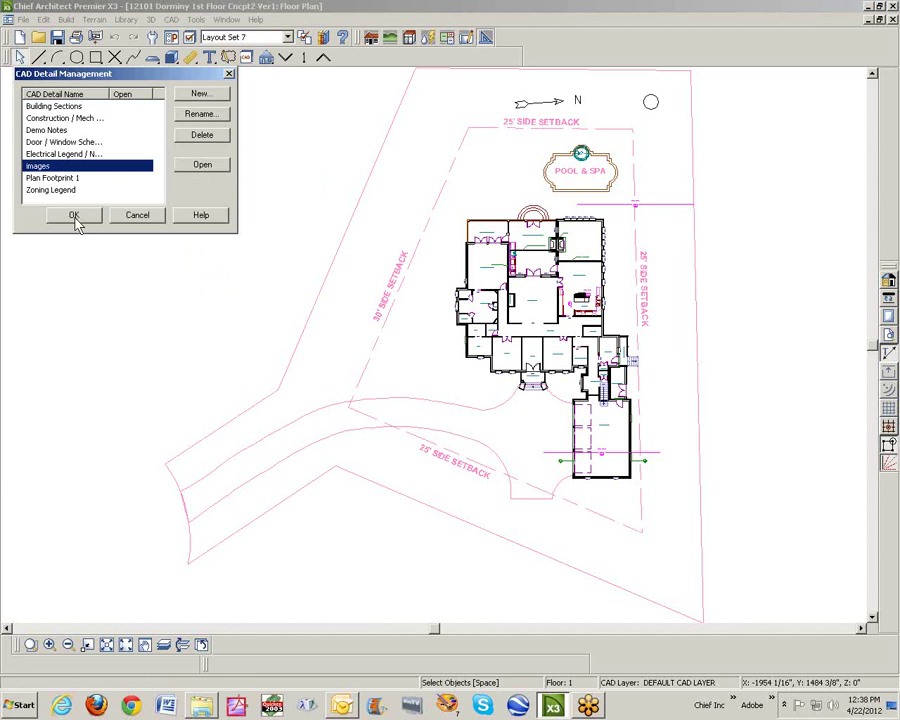
left_click(224, 164)
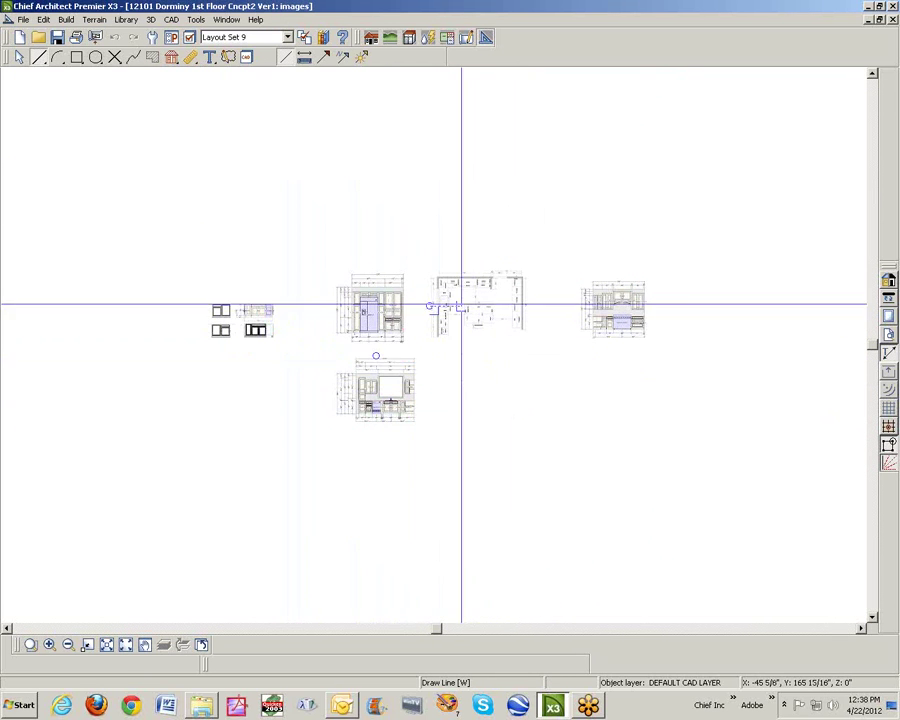
Close the images detail and create a new CAD detail named 'images tutorial' in CAD Detail Management
left_click(892, 19)
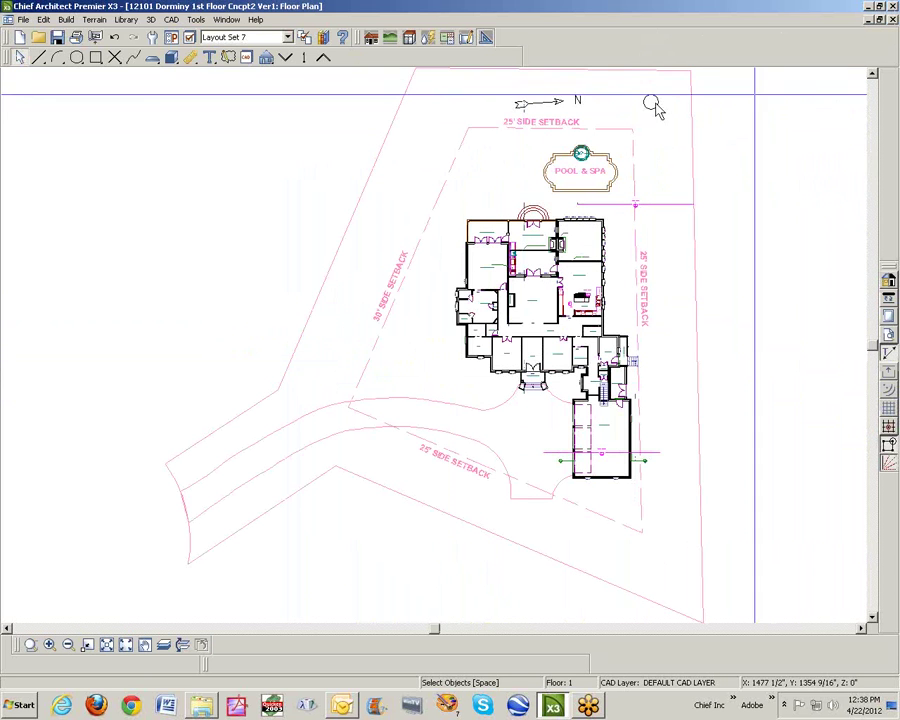
left_click(171, 19)
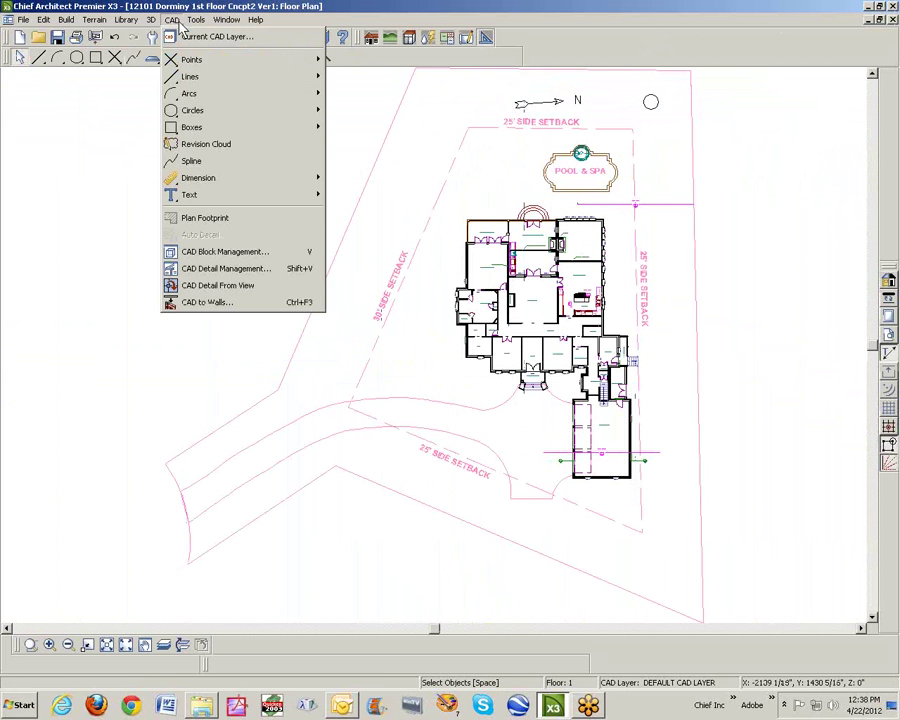
left_click(222, 270)
left_click(199, 93)
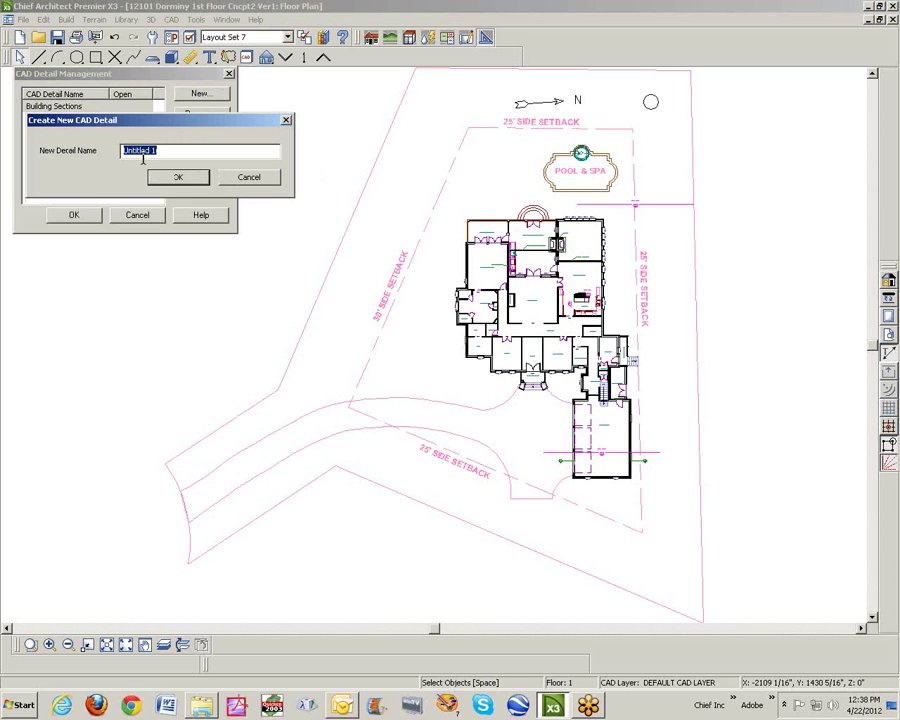
key("BackSpace")
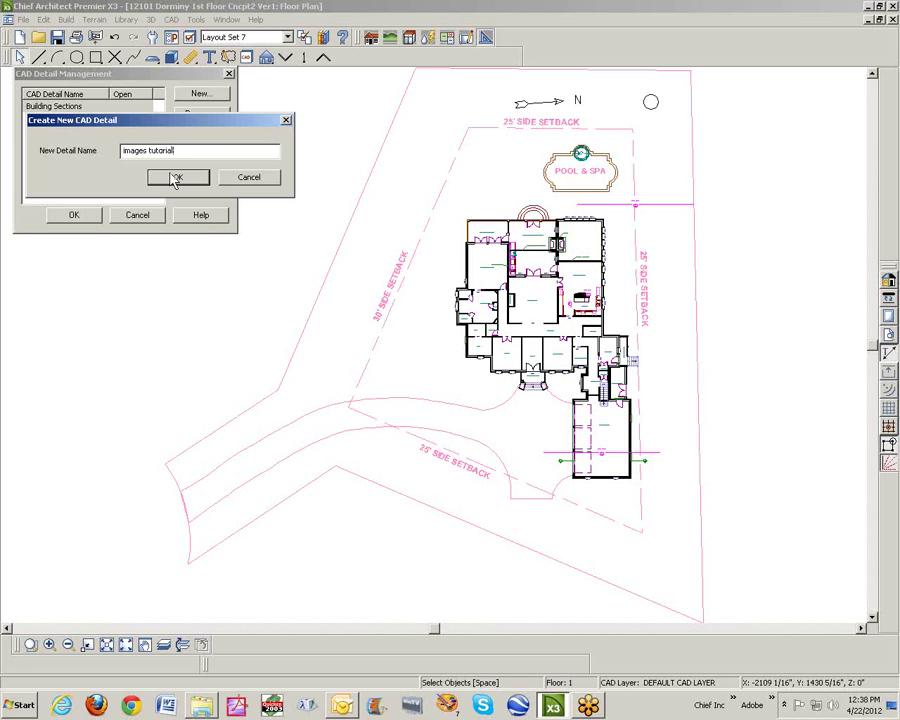
left_click(174, 178)
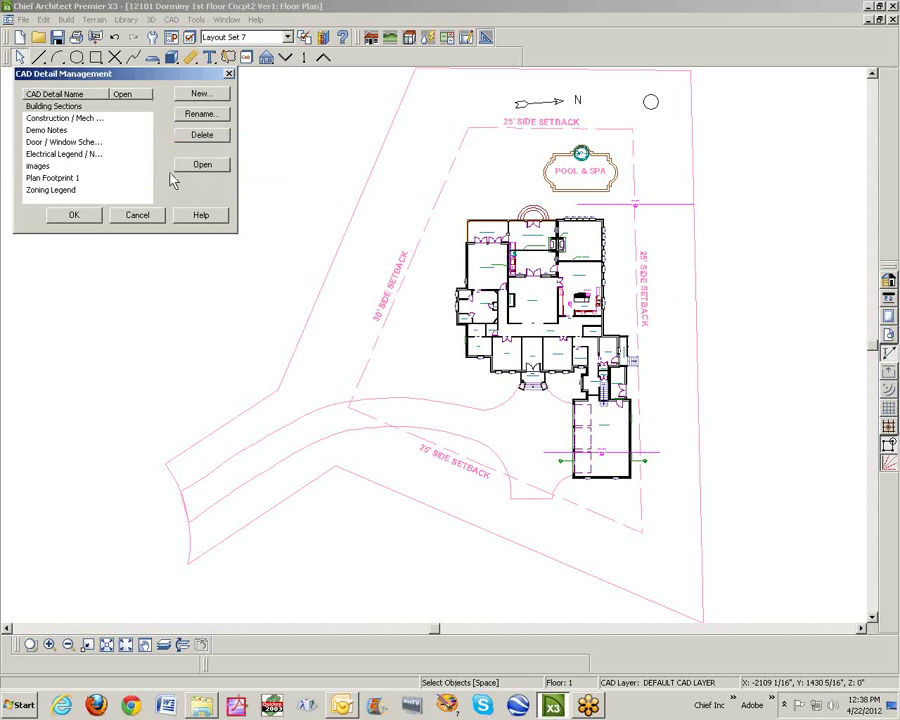
left_click(190, 165)
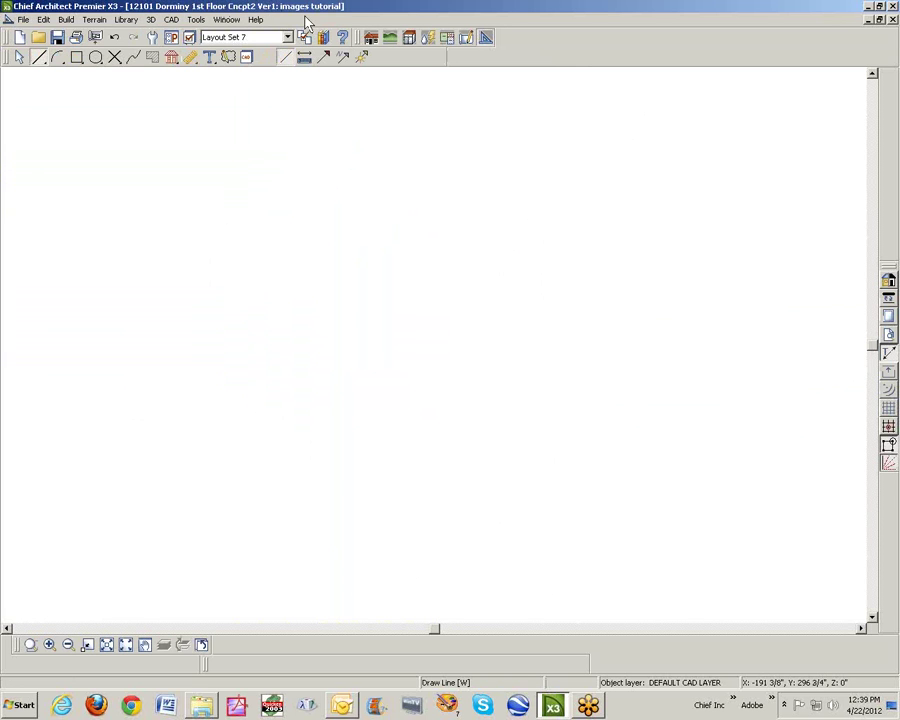
Bring the empty 'images tutorial' CAD detail forward, opening and closing the CAD menu unused
left_click(175, 21)
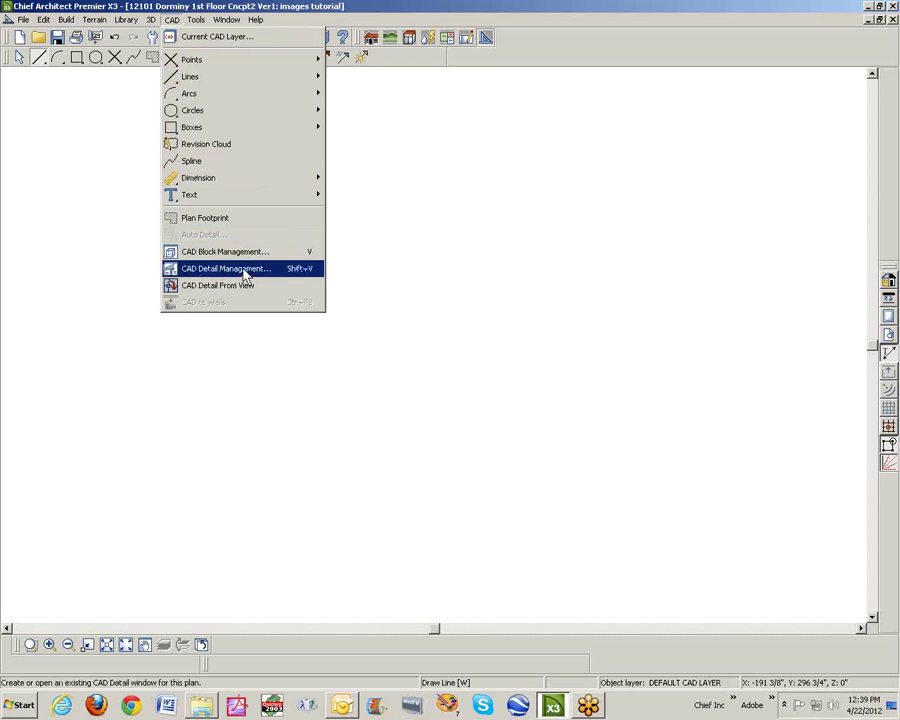
left_click(545, 50)
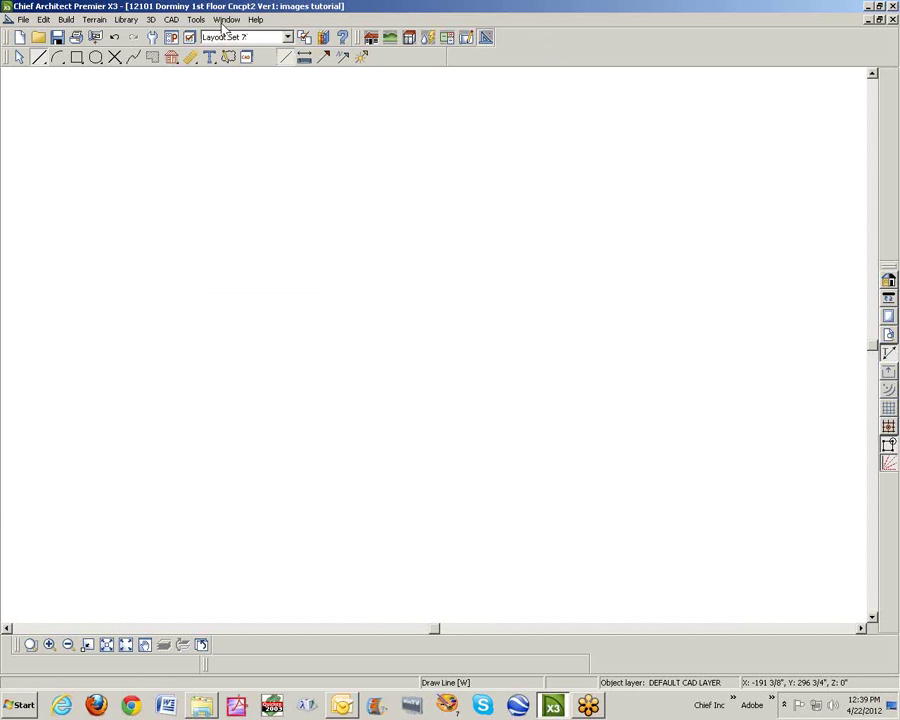
Choose File > Import > Picture (BMP, JPG, PNG) to open the Import Picture File dialog
left_click(29, 23)
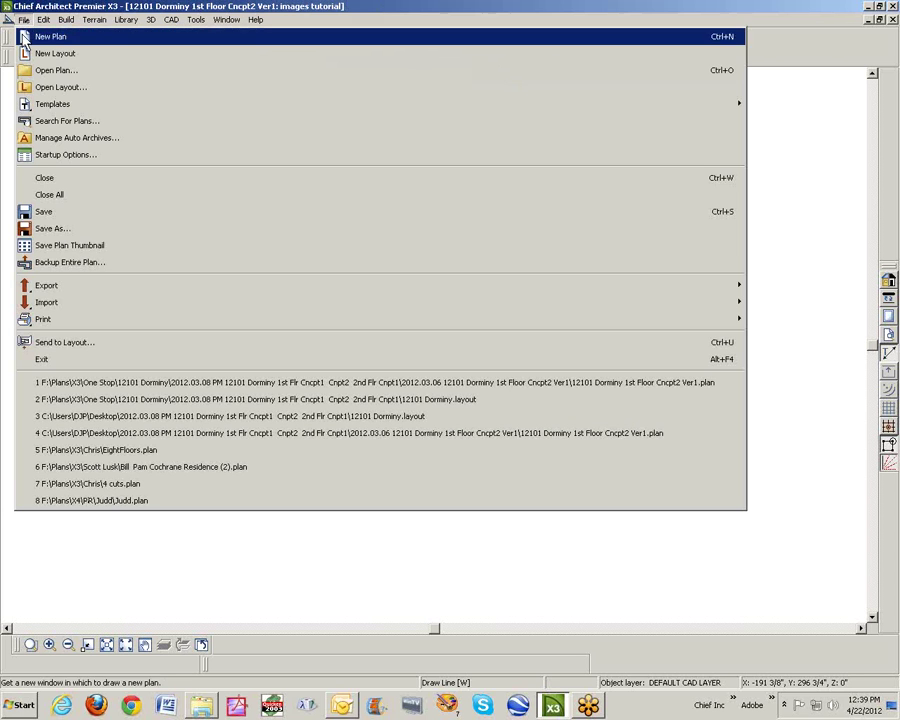
mouse_move(87, 325)
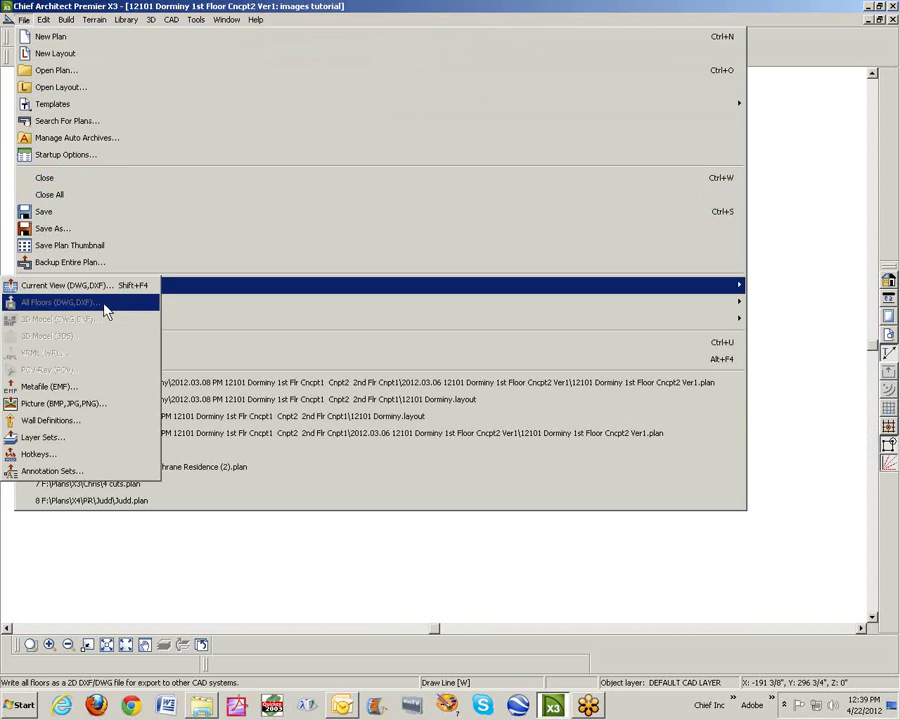
mouse_move(197, 304)
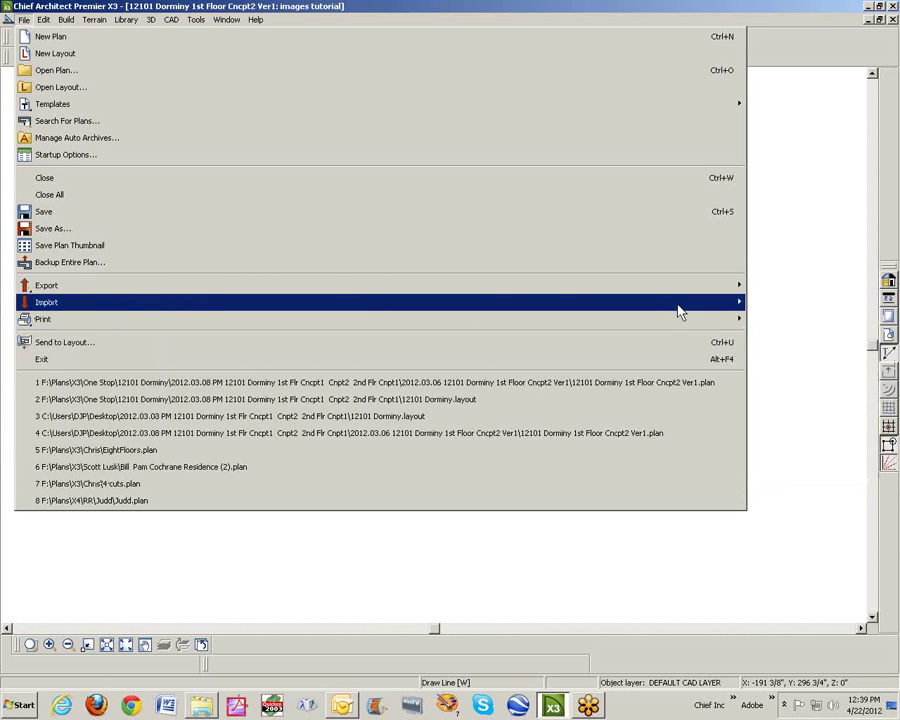
mouse_move(734, 302)
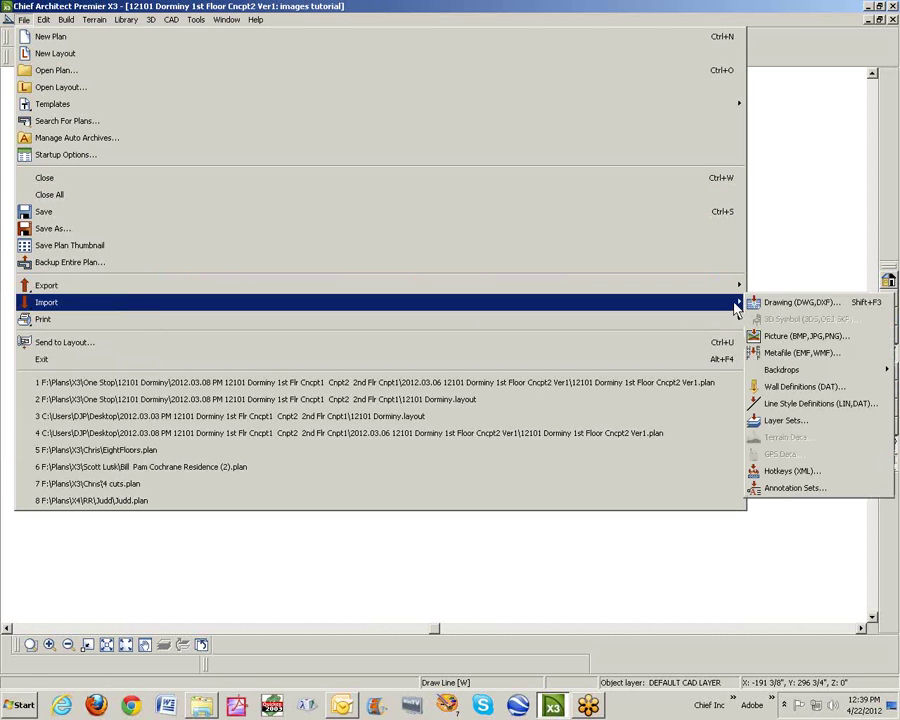
left_click(801, 337)
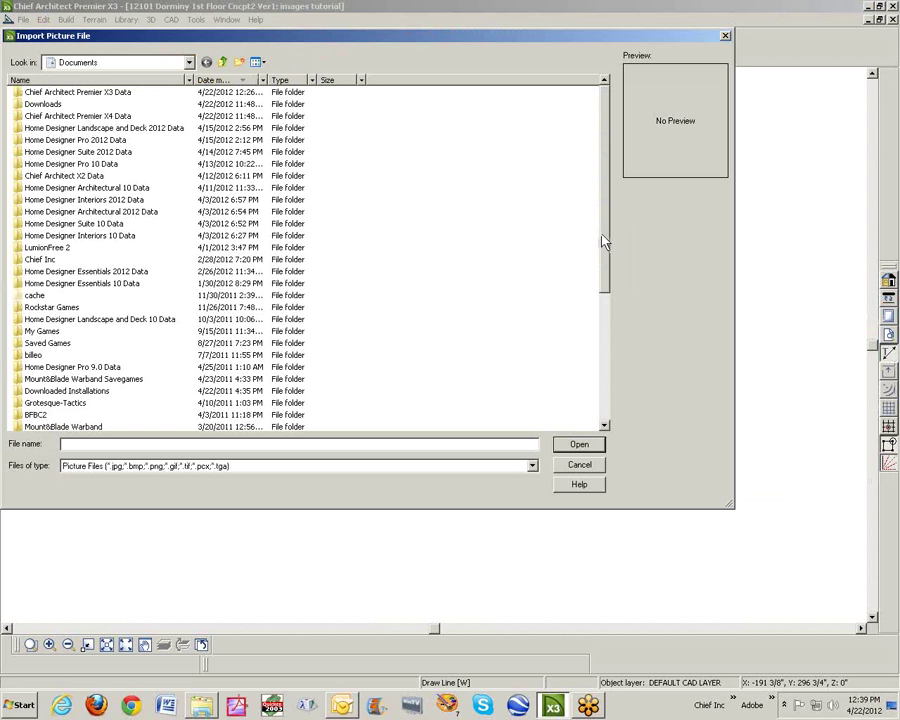
Browse to Image Drive (F:) > Plans > X3 > One Stop > project folder > Princess Kitchen
left_click_drag(604, 241, 618, 375)
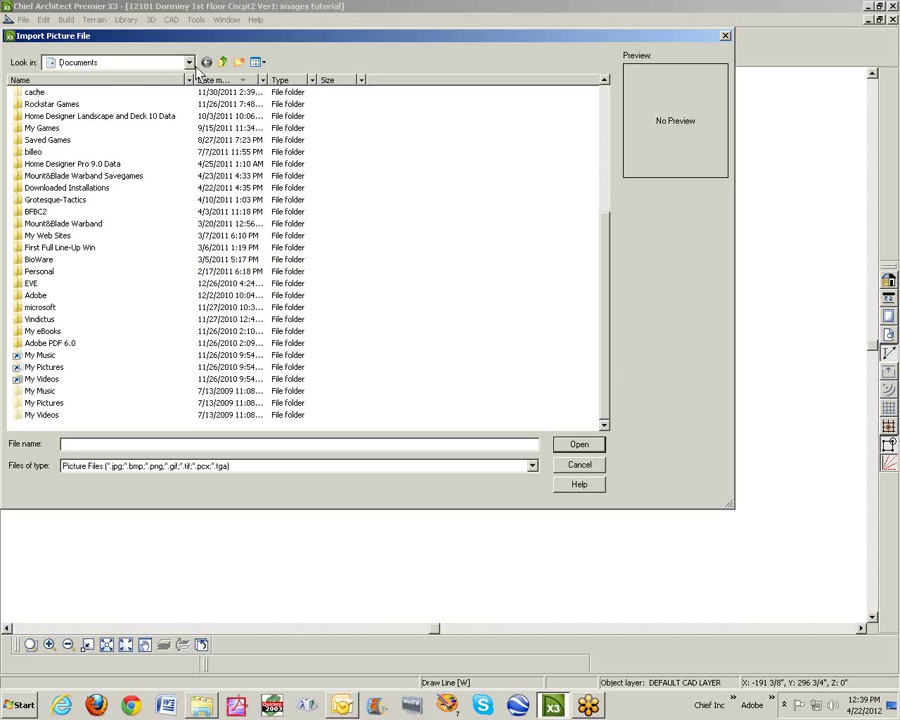
left_click(189, 62)
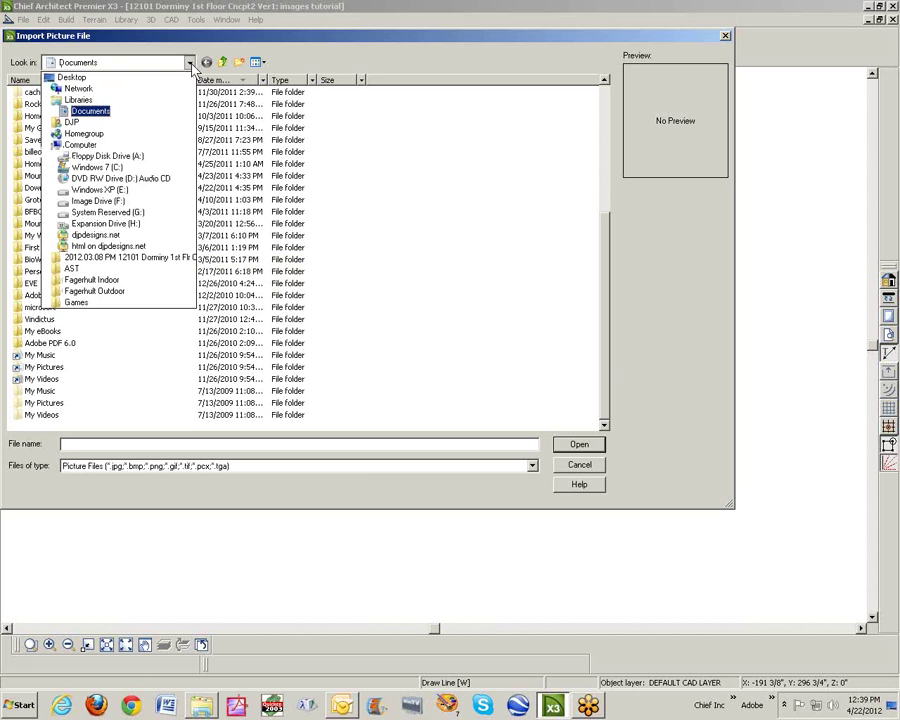
left_click(105, 202)
double_click(30, 176)
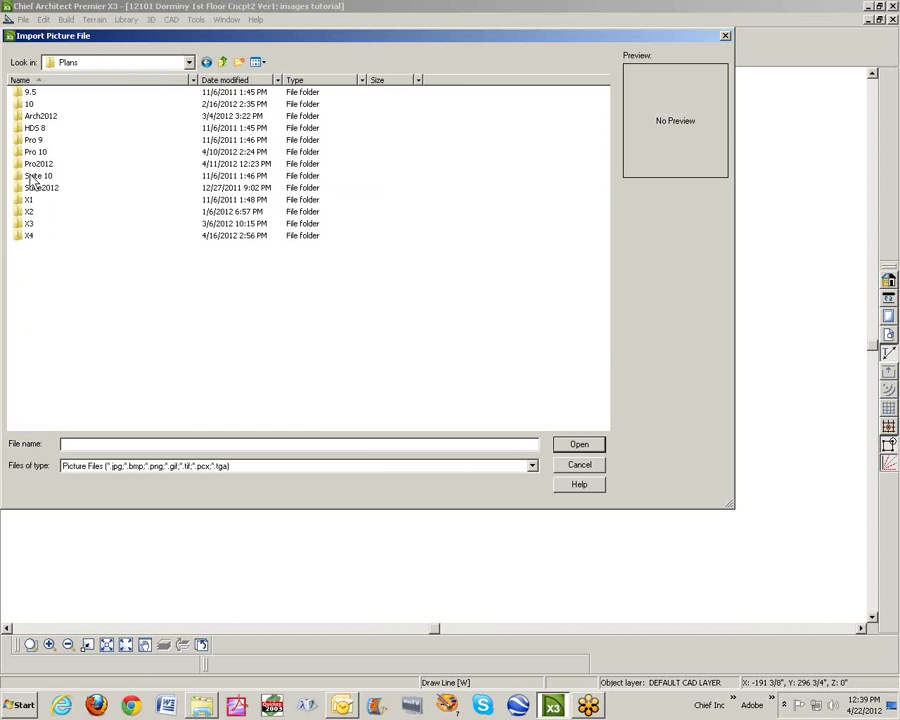
double_click(29, 226)
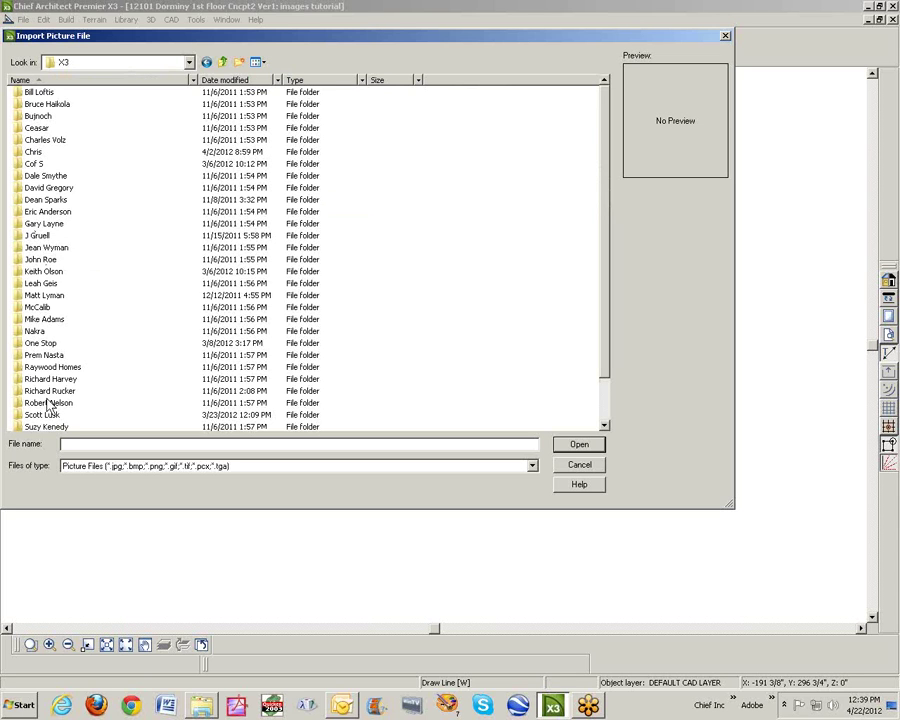
double_click(42, 343)
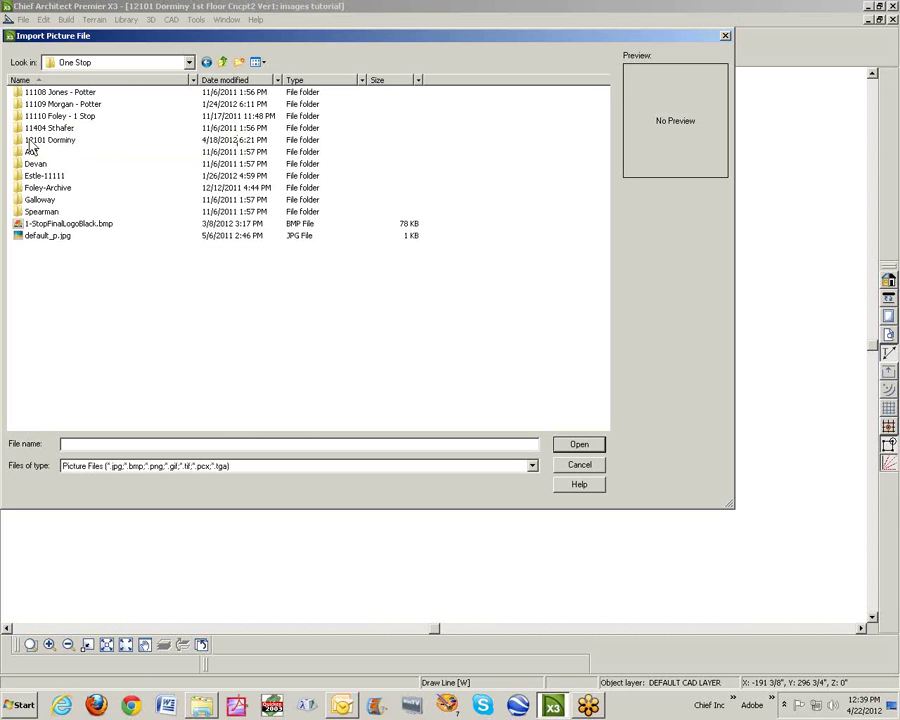
double_click(26, 147)
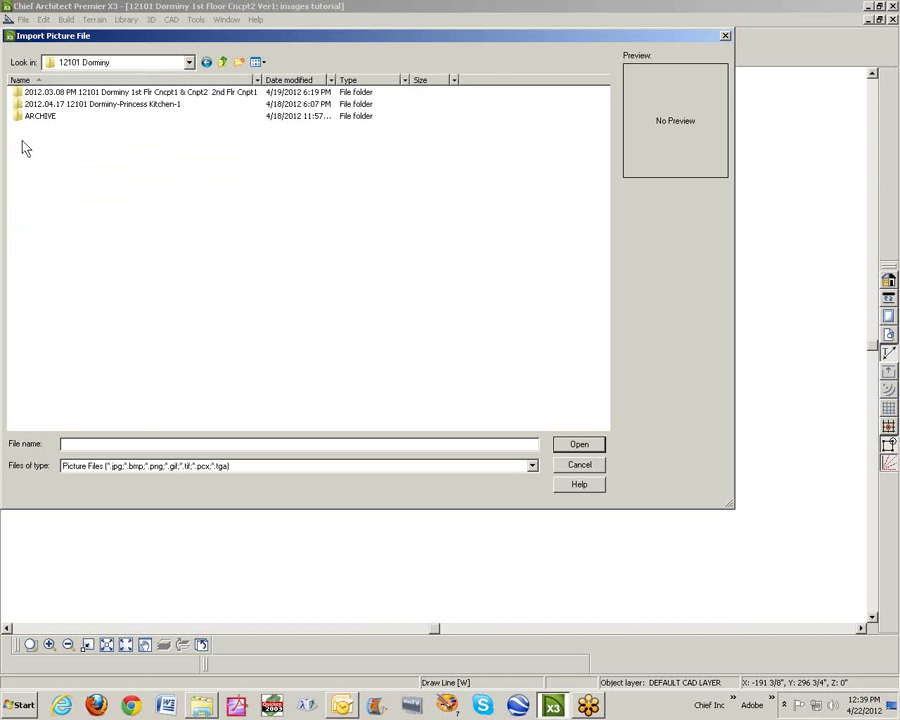
double_click(115, 105)
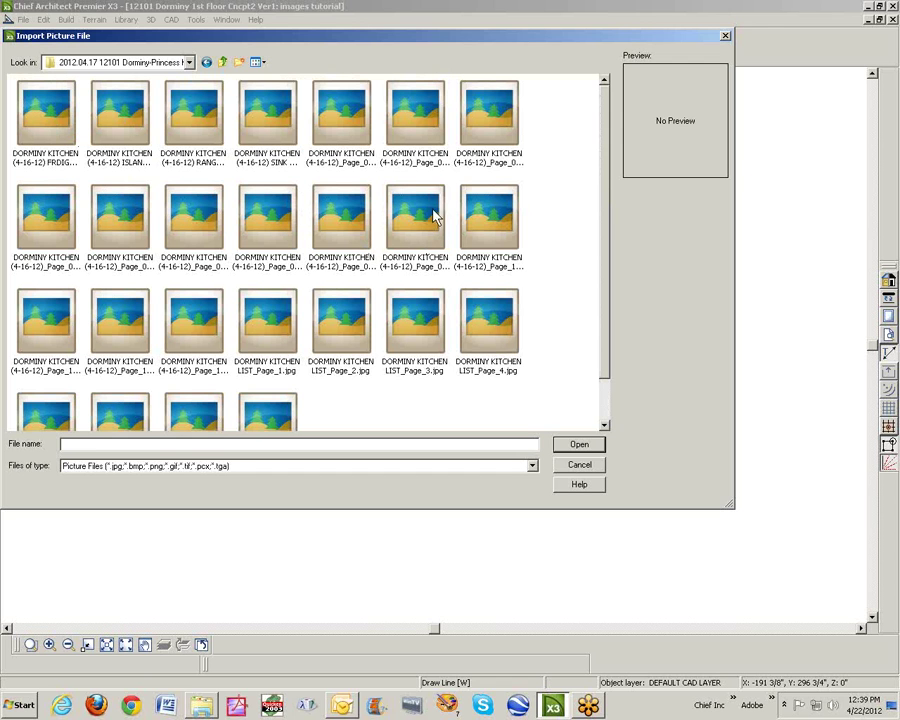
Preview the kitchen page images, then import the FRDIGE WALL elevation .jpg into the detail
left_click(470, 141)
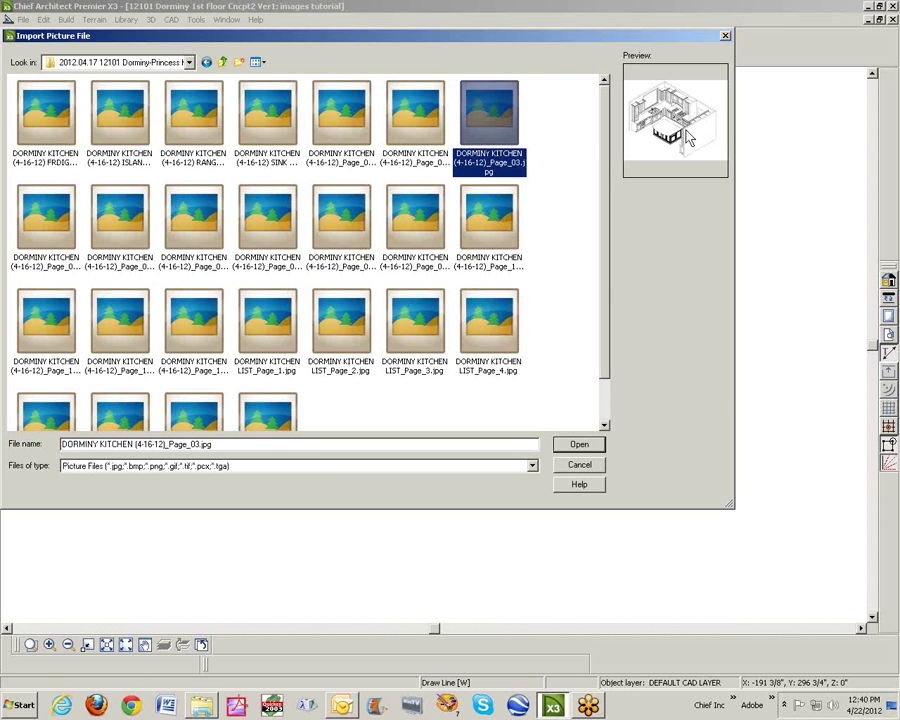
left_click(30, 228)
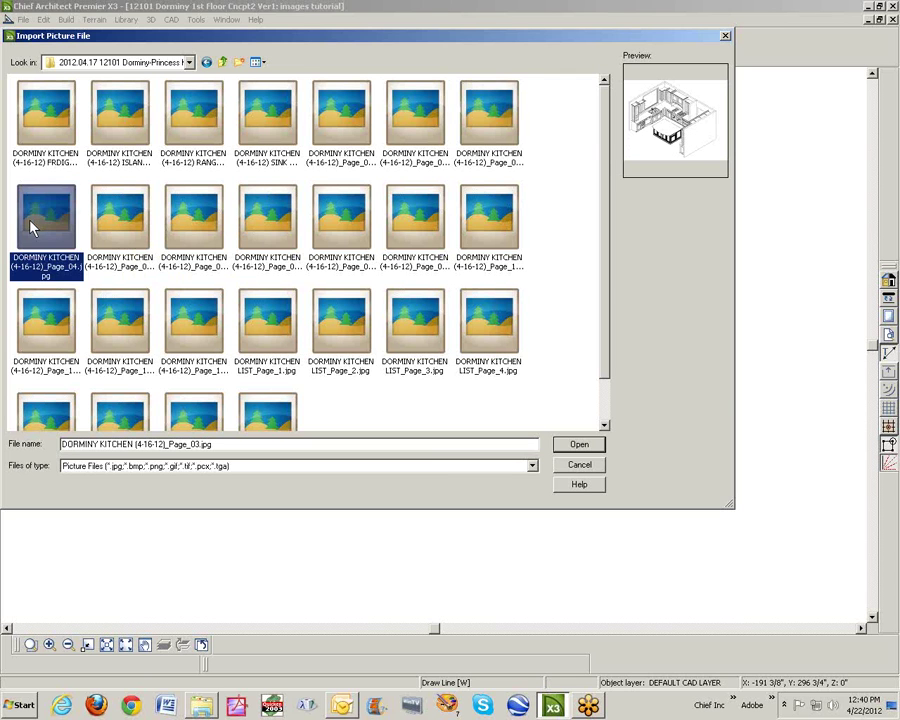
left_click(116, 222)
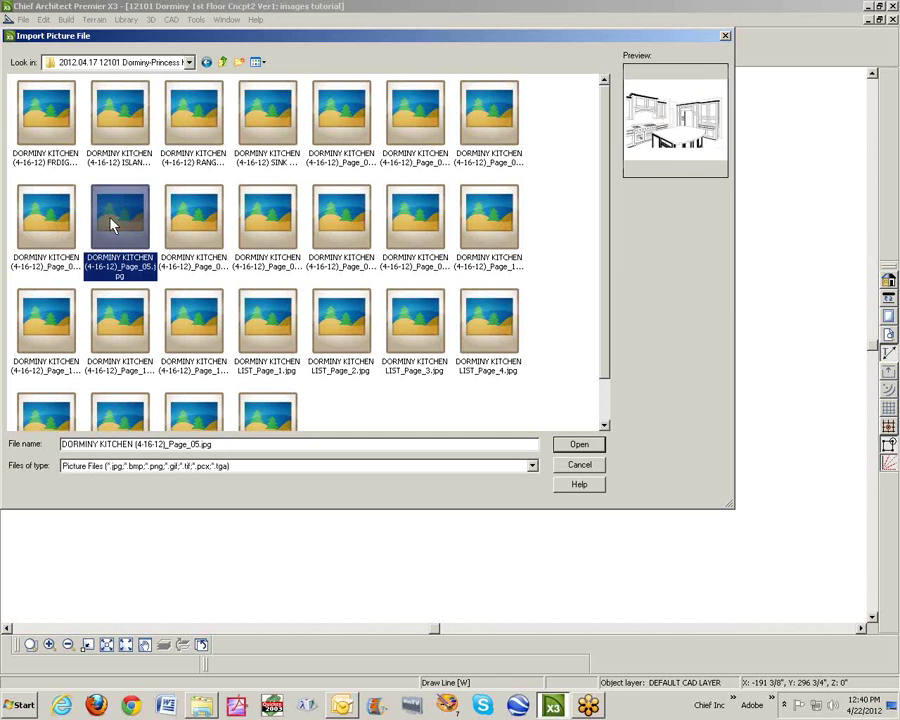
left_click(196, 216)
left_click(281, 227)
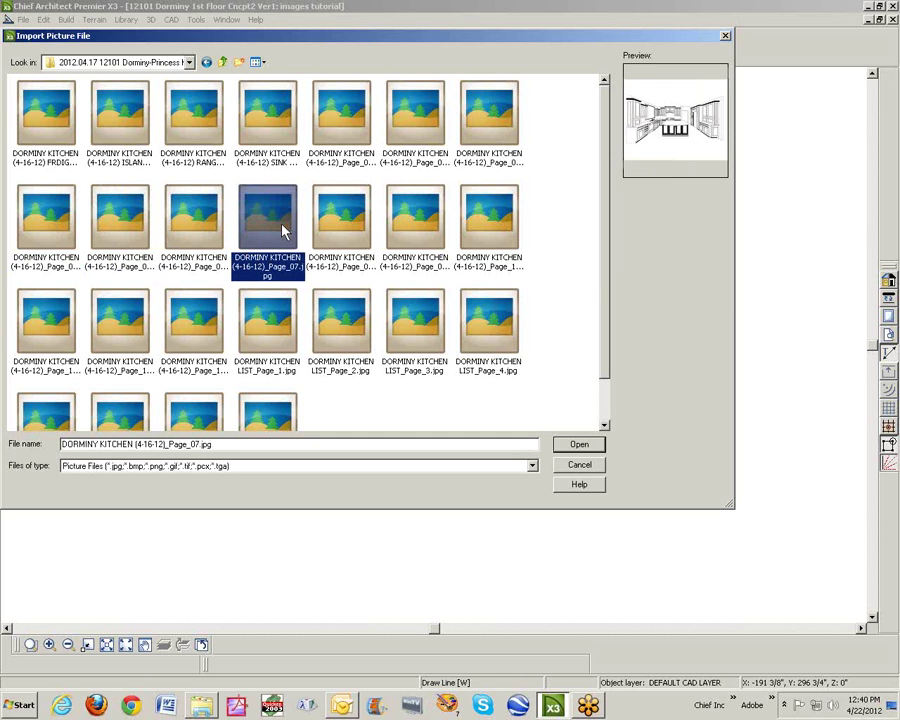
left_click(352, 241)
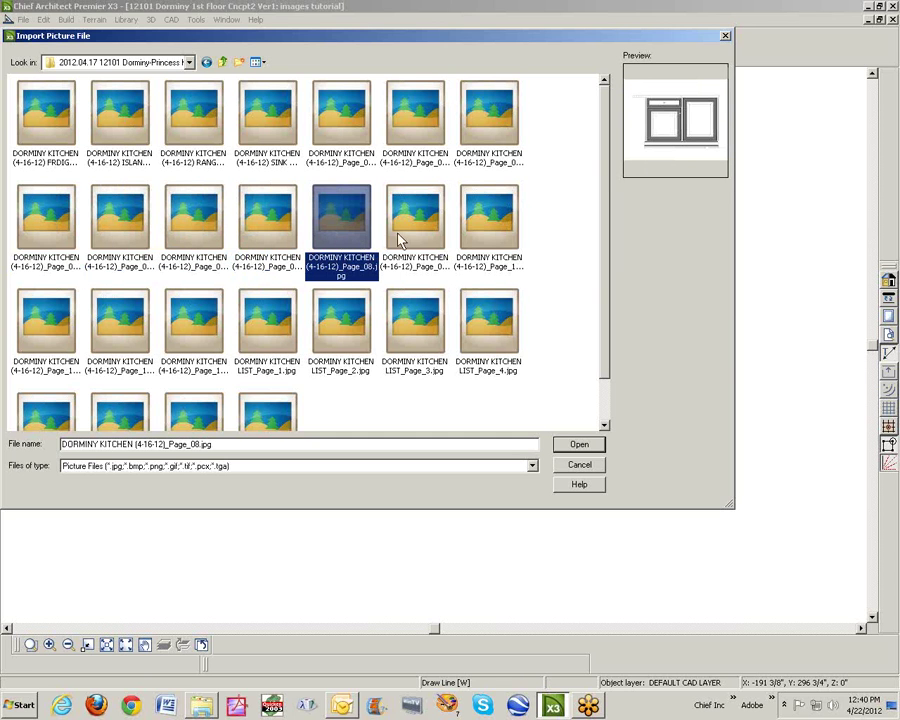
left_click(133, 122)
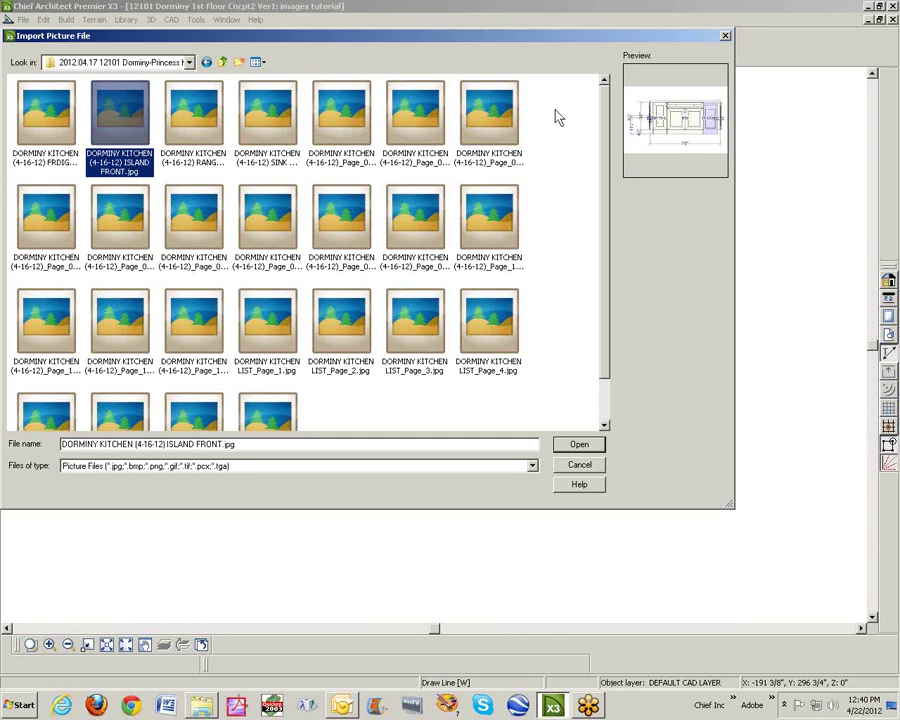
left_click(72, 118)
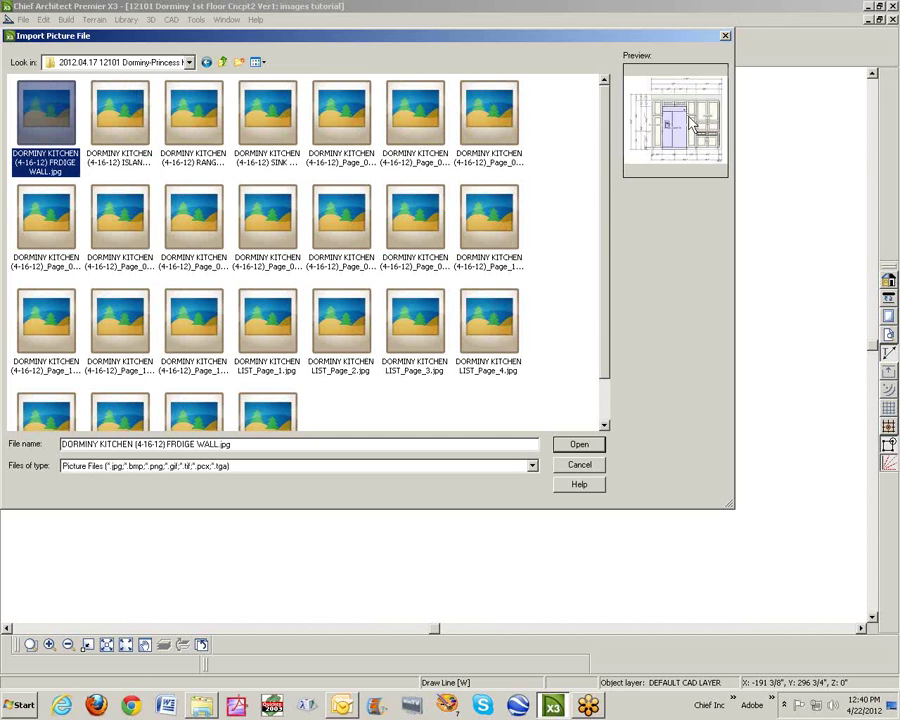
left_click(593, 446)
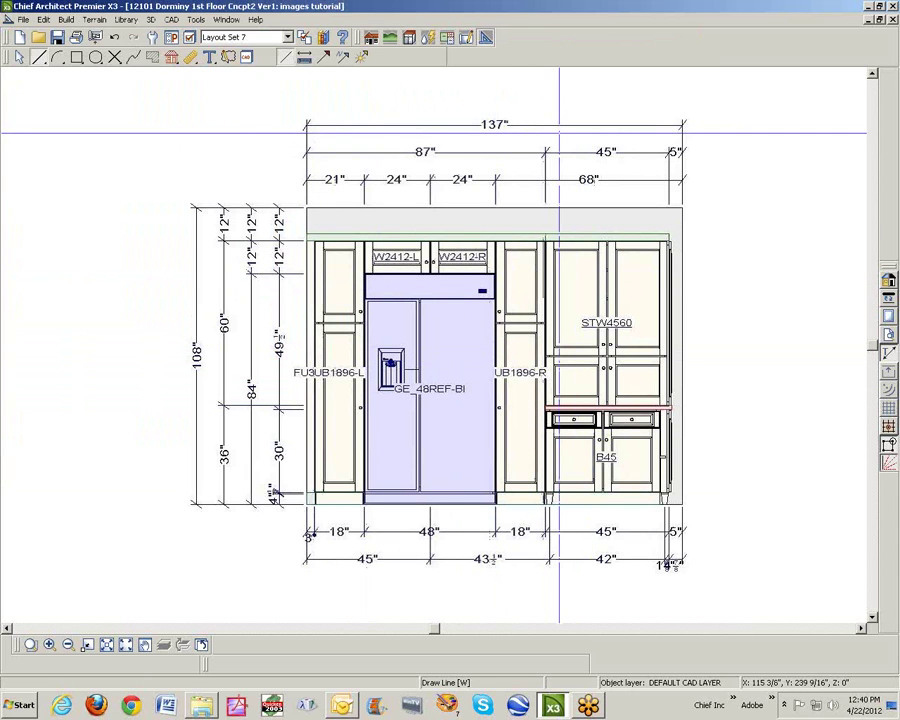
Tape-measure the picture's 137" dimension, which spans 349", and the 108" cabinet height
left_click(193, 58)
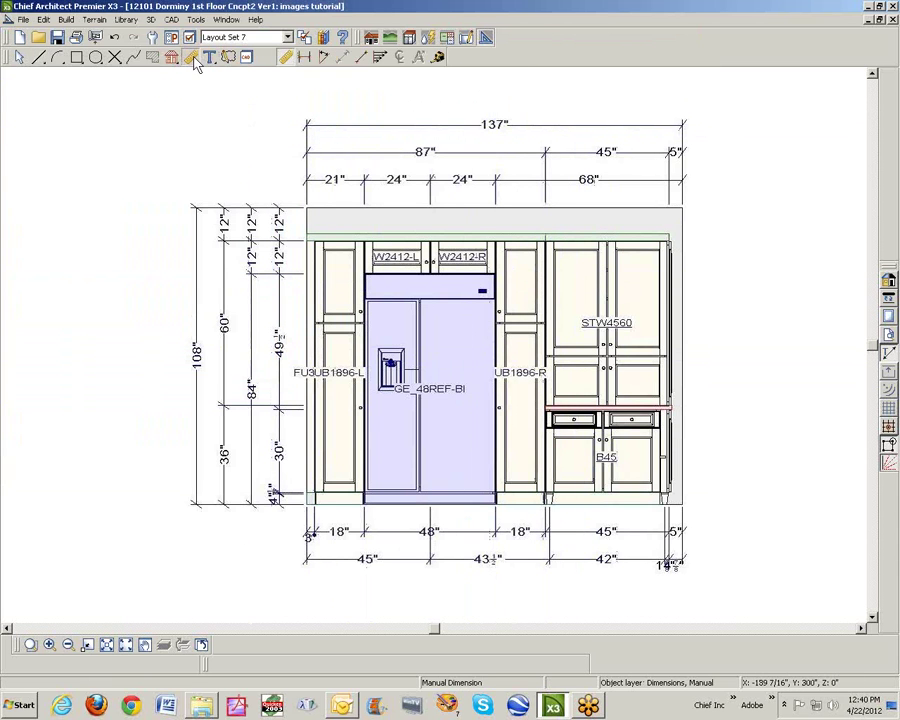
left_click(440, 58)
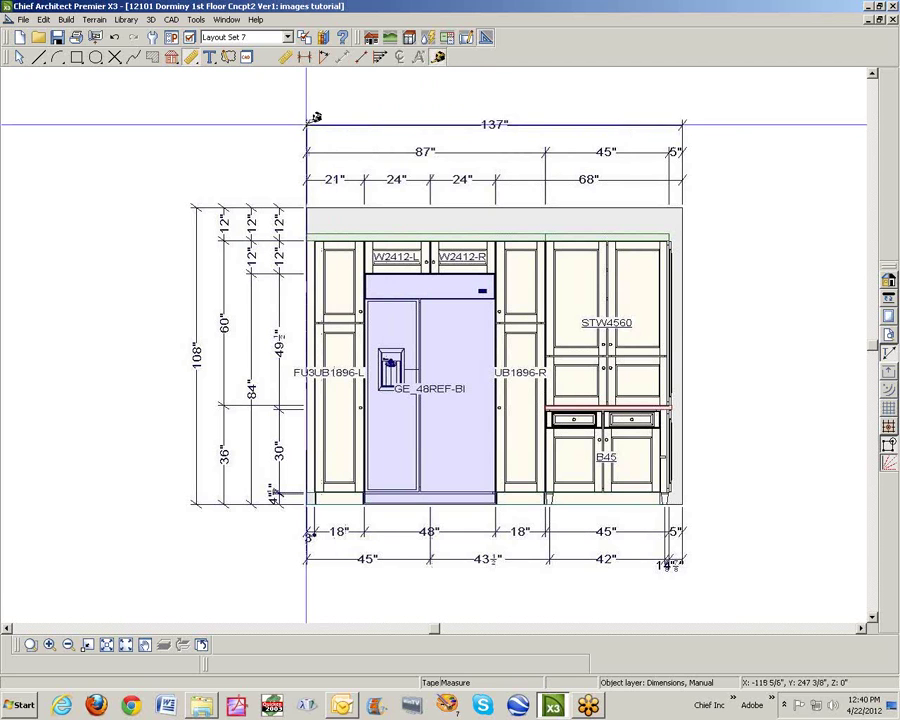
left_click_drag(307, 125, 683, 124)
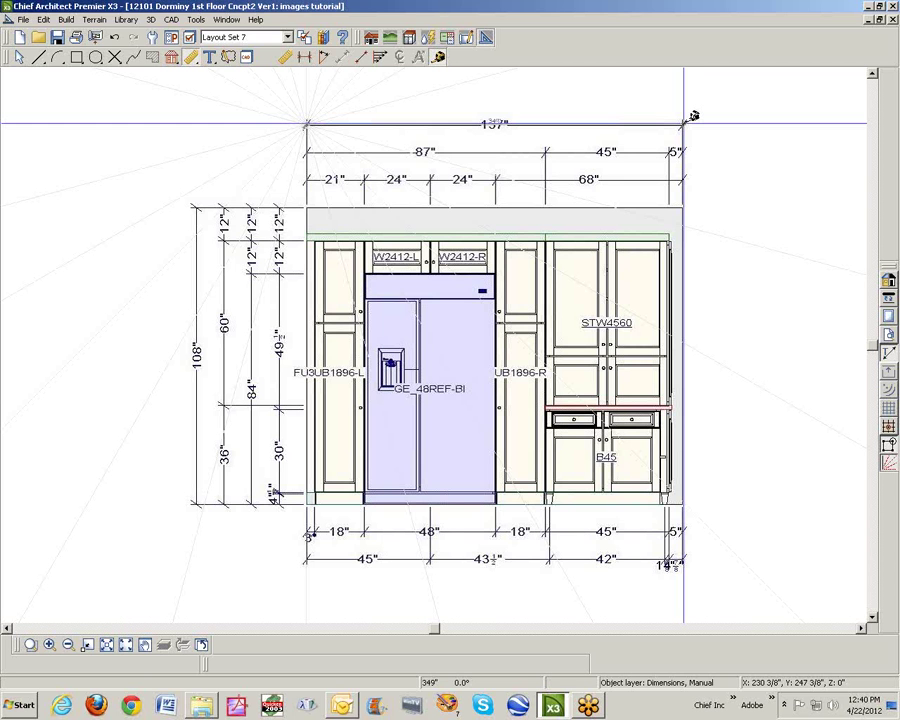
left_click_drag(693, 117, 404, 126)
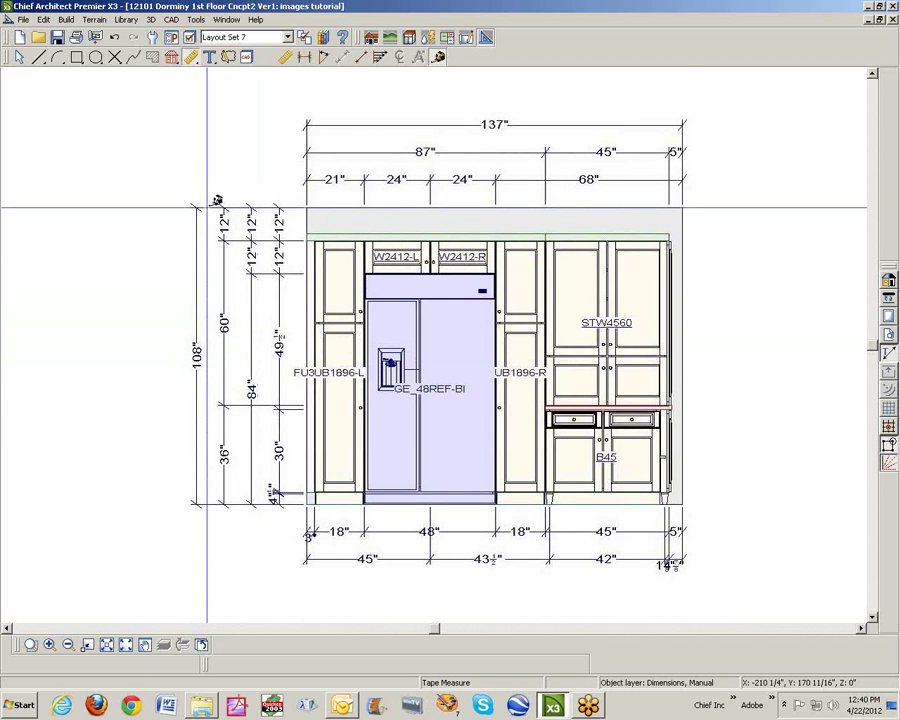
mouse_move(216, 201)
left_mouse_down()
mouse_move(231, 495)
mouse_move(416, 668)
mouse_move(454, 666)
mouse_move(316, 540)
mouse_move(199, 502)
mouse_move(205, 300)
mouse_move(224, 198)
left_mouse_up()
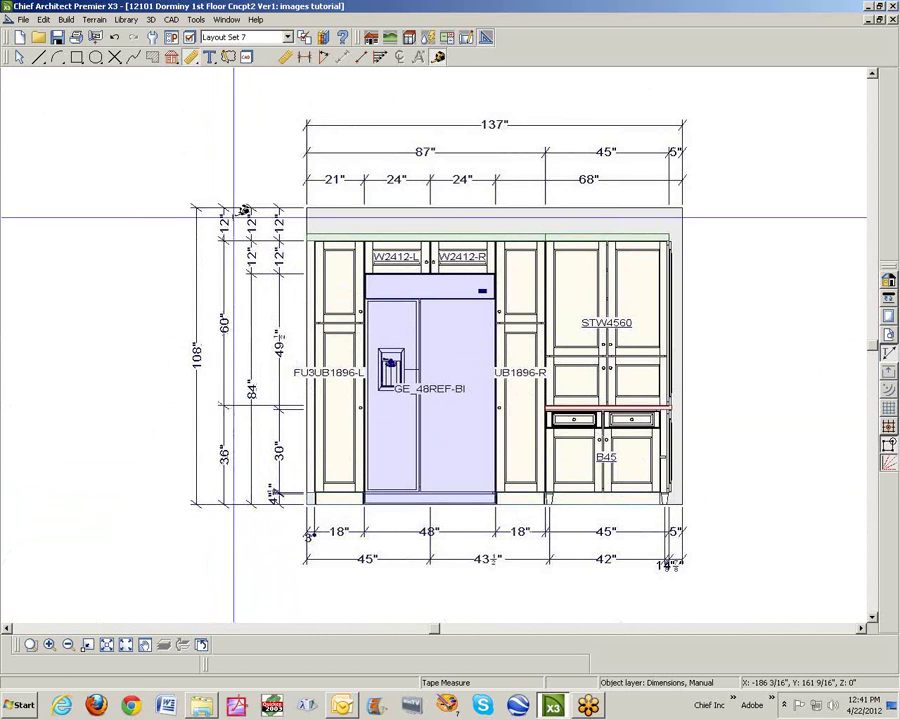
Select the picture and start Resize Picture across the 137" dimension, currently 347 1/16"
left_click(20, 57)
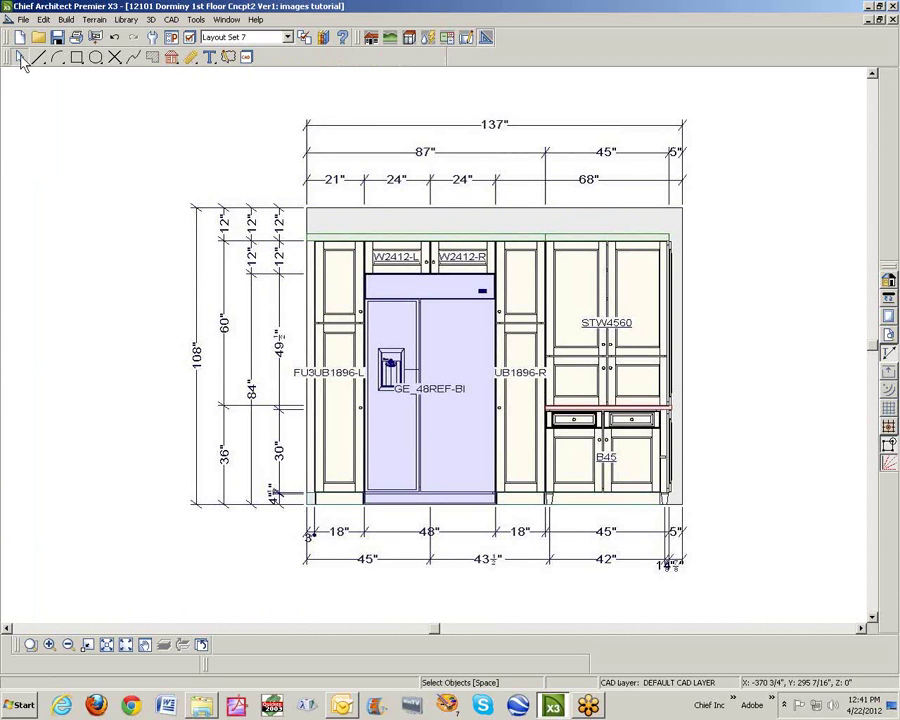
left_click(544, 306)
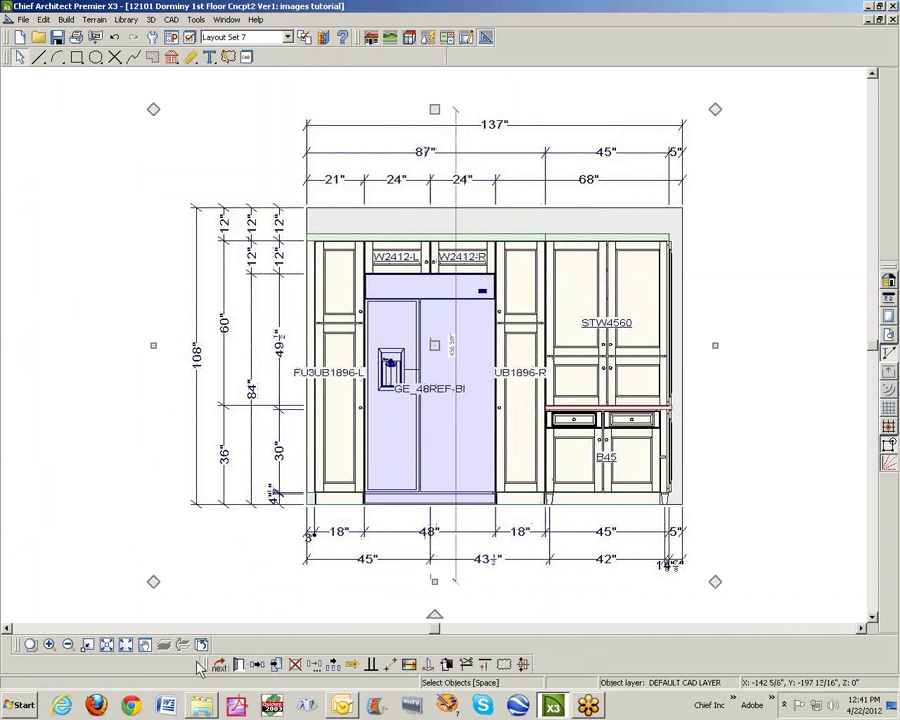
left_click_drag(207, 672, 233, 625)
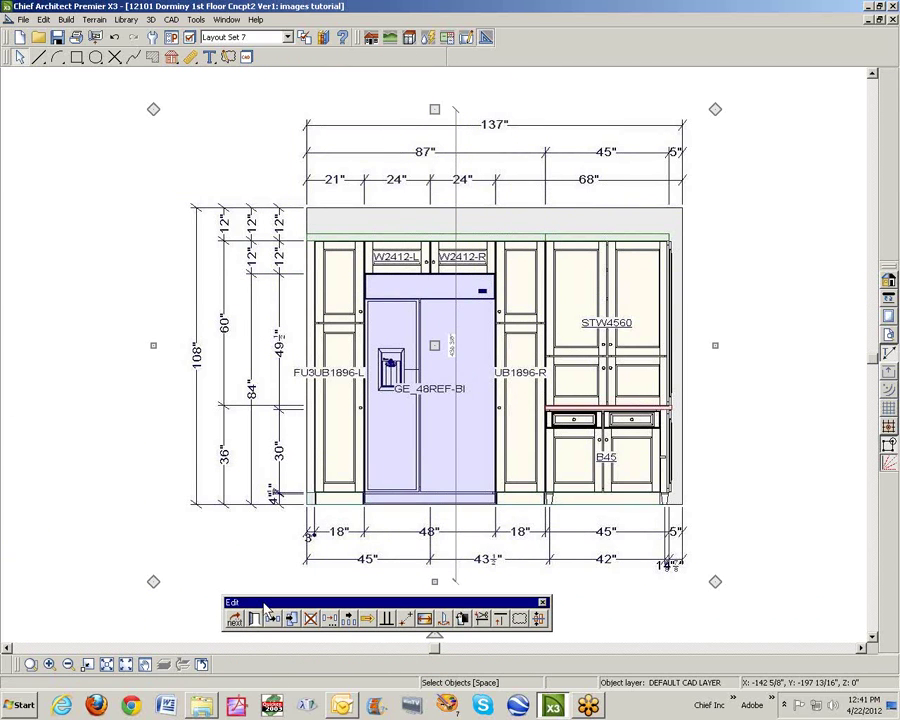
left_click(538, 618)
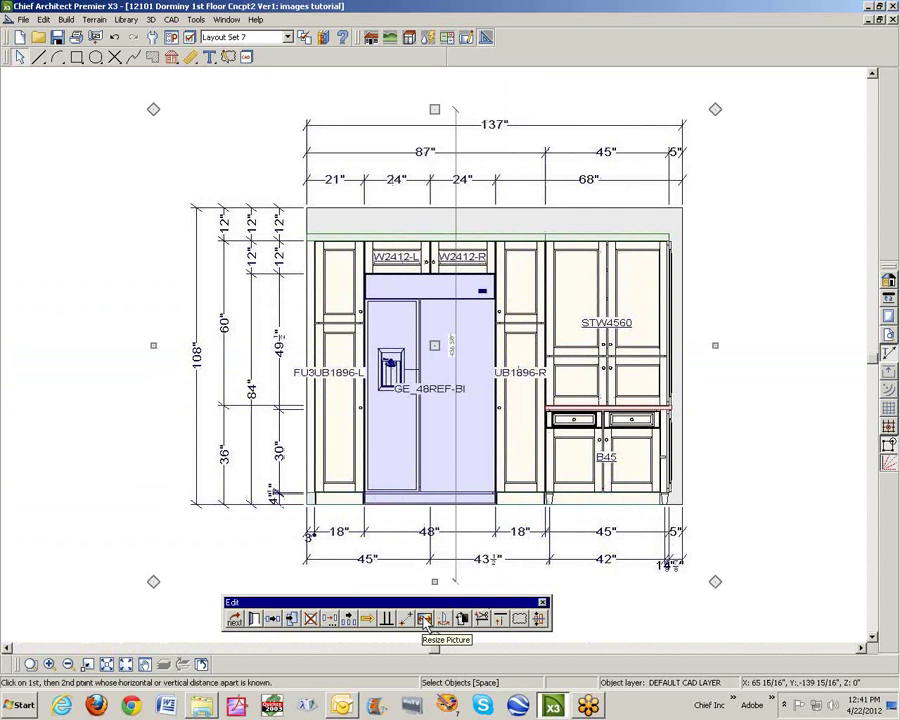
left_click(425, 621)
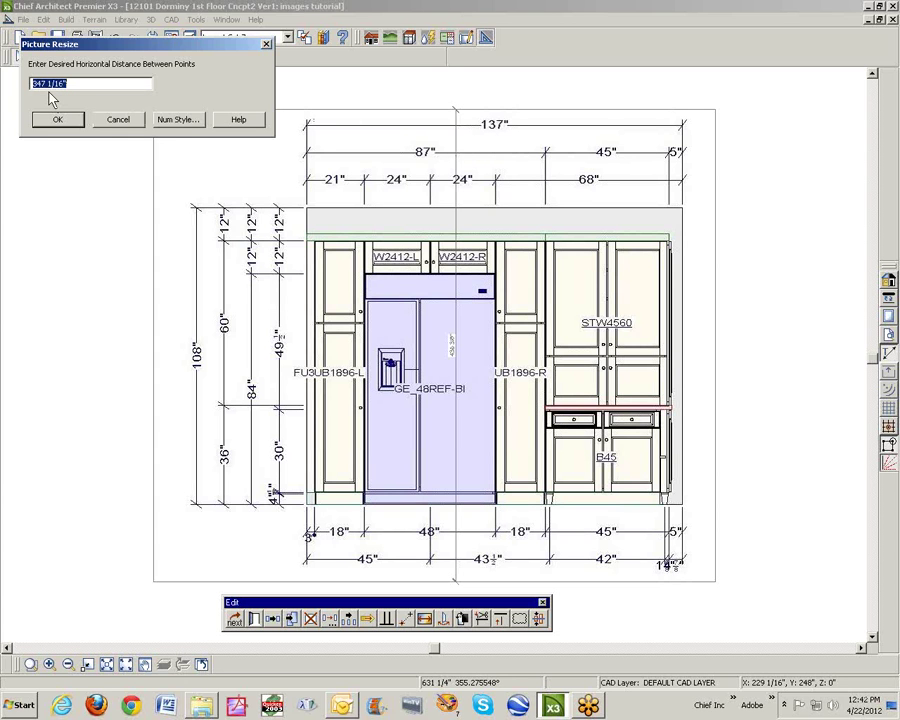
Enter 137 as the horizontal distance between points and apply it
type("137")
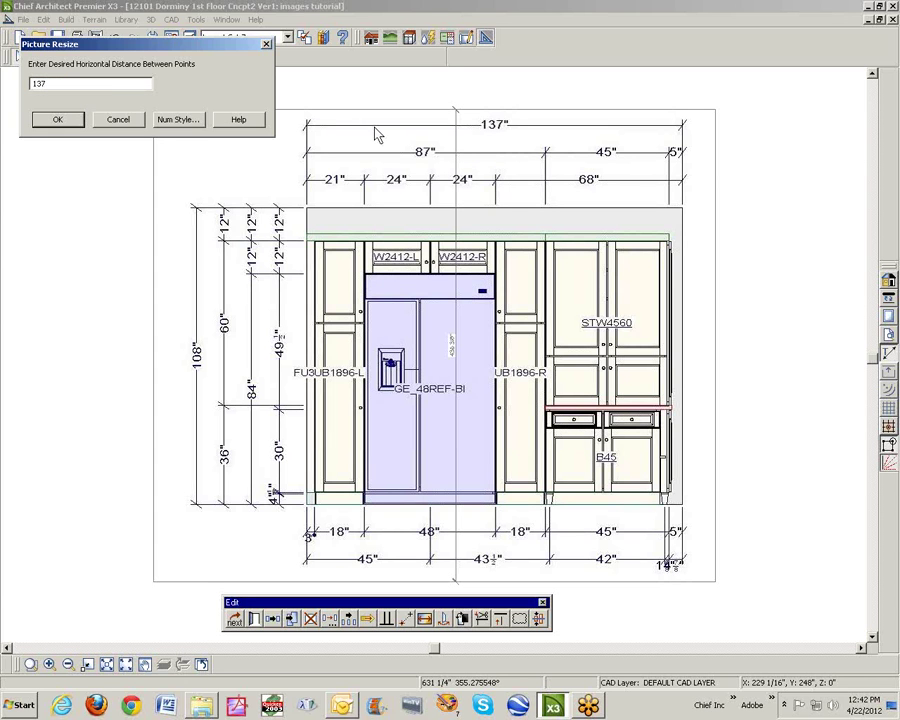
left_click(57, 119)
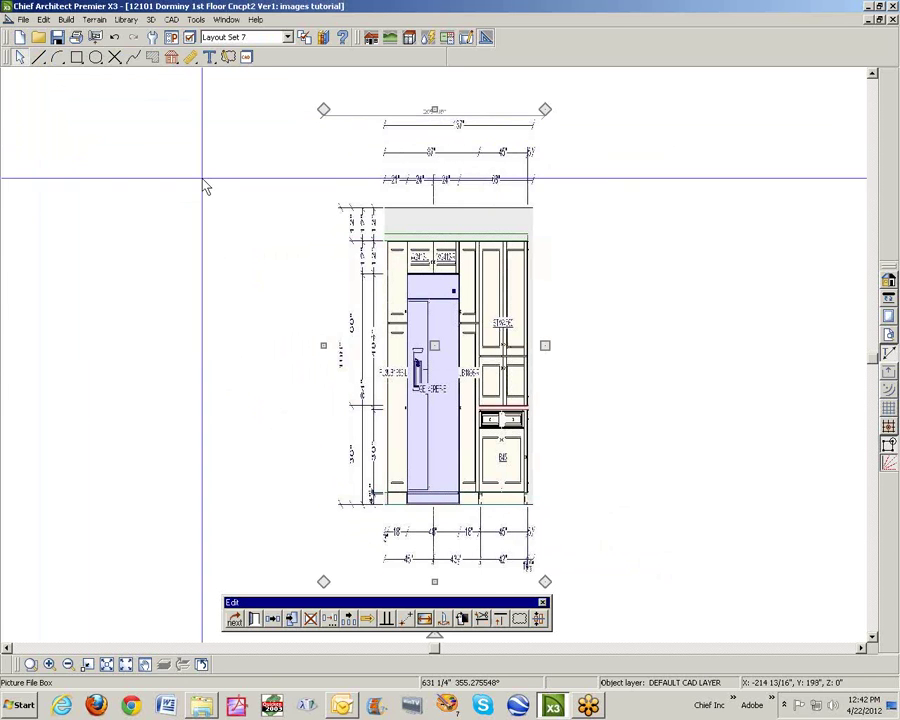
key("Escape")
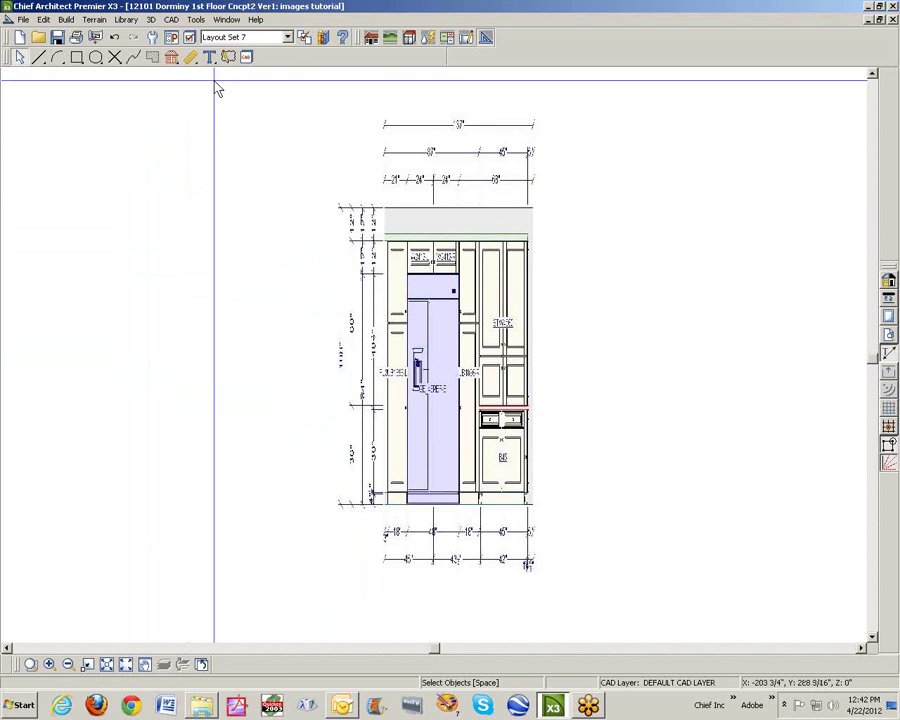
left_click(190, 57)
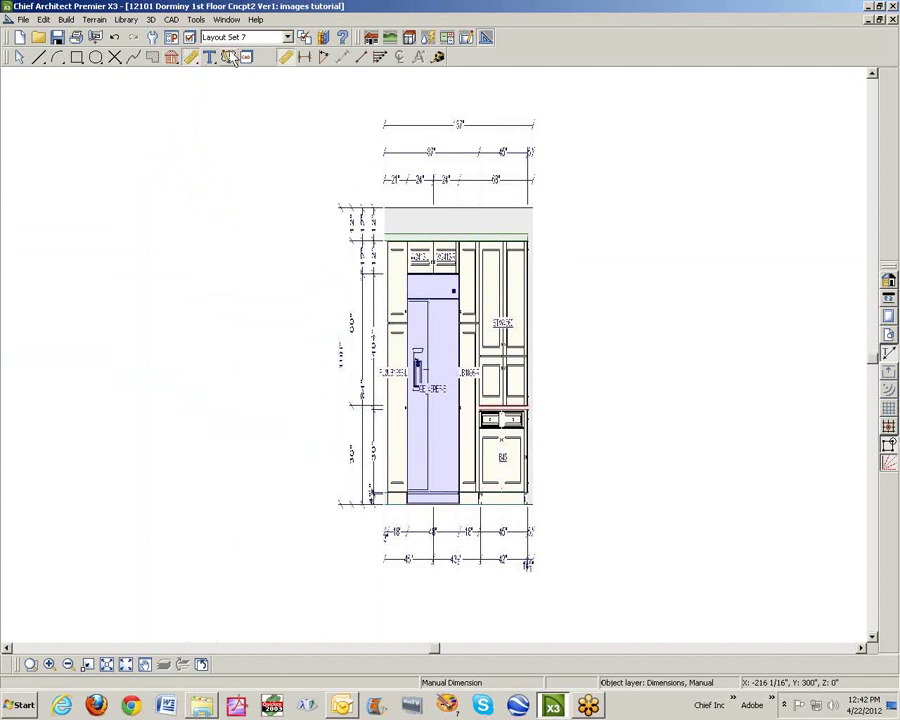
left_click(438, 57)
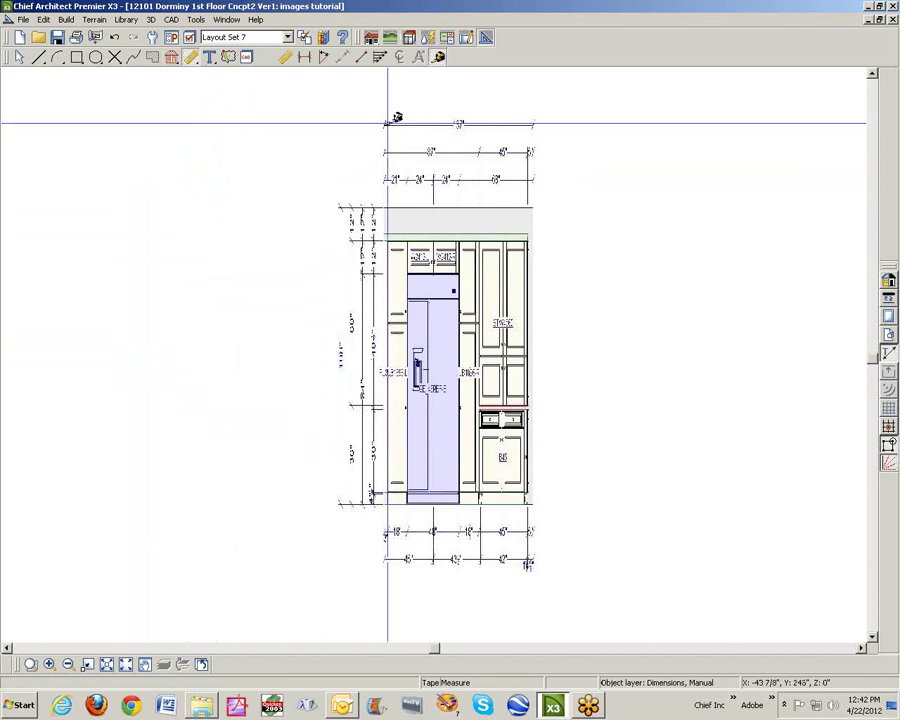
left_click_drag(385, 125, 534, 123)
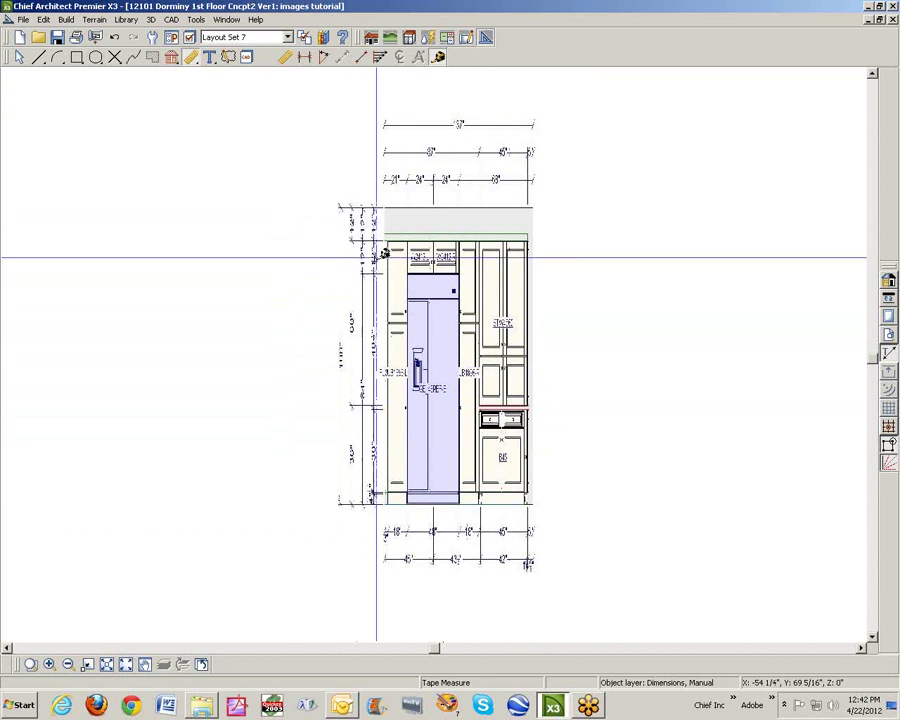
left_click(19, 57)
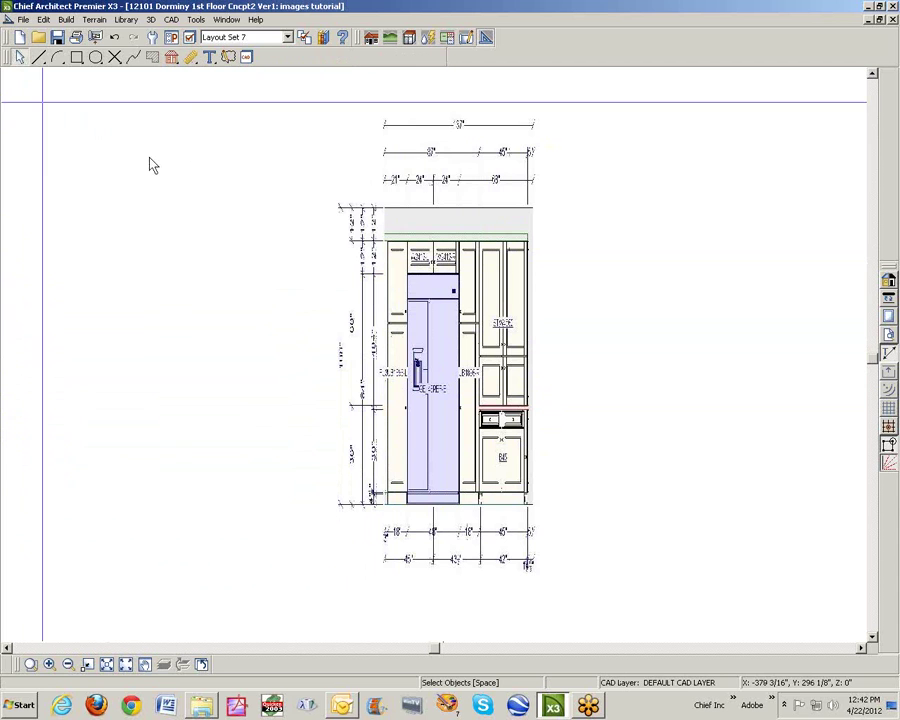
Resize the picture so its vertical 108" dimension measures exactly 108 inches
left_click(434, 350)
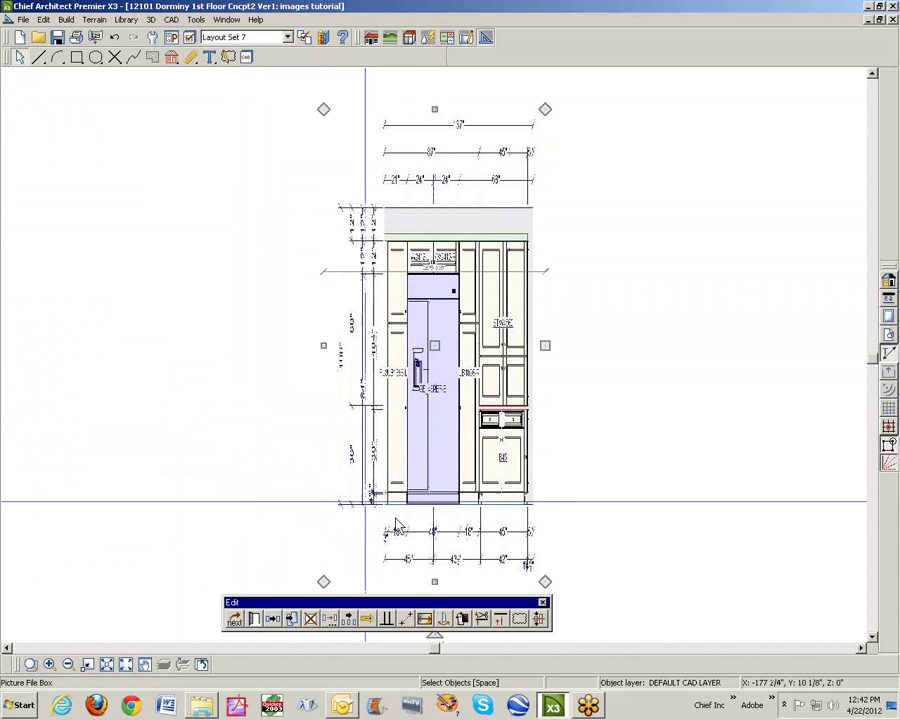
left_click(425, 620)
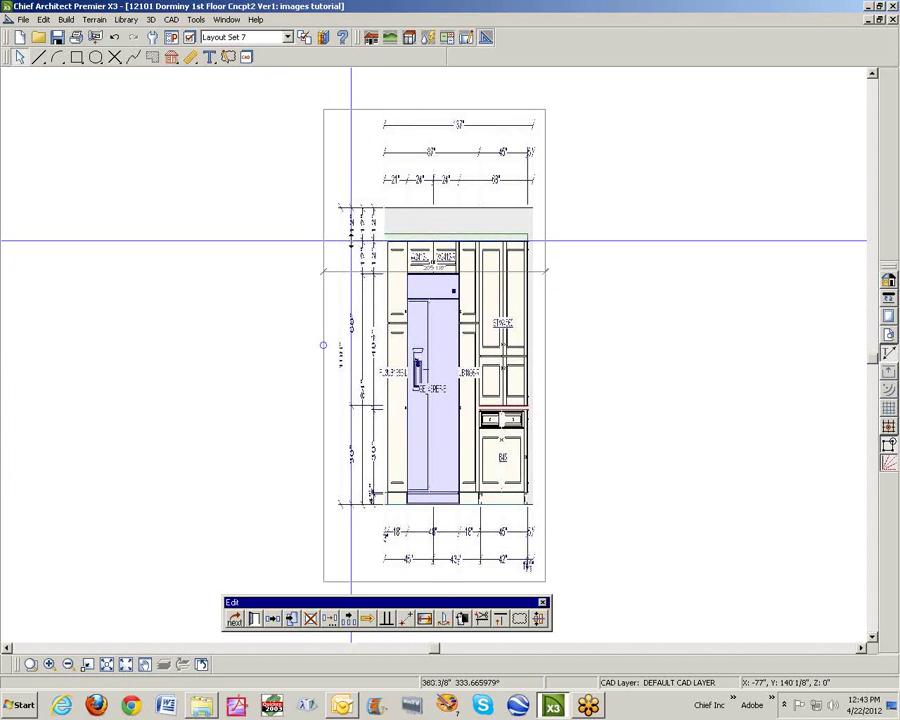
left_click(350, 240)
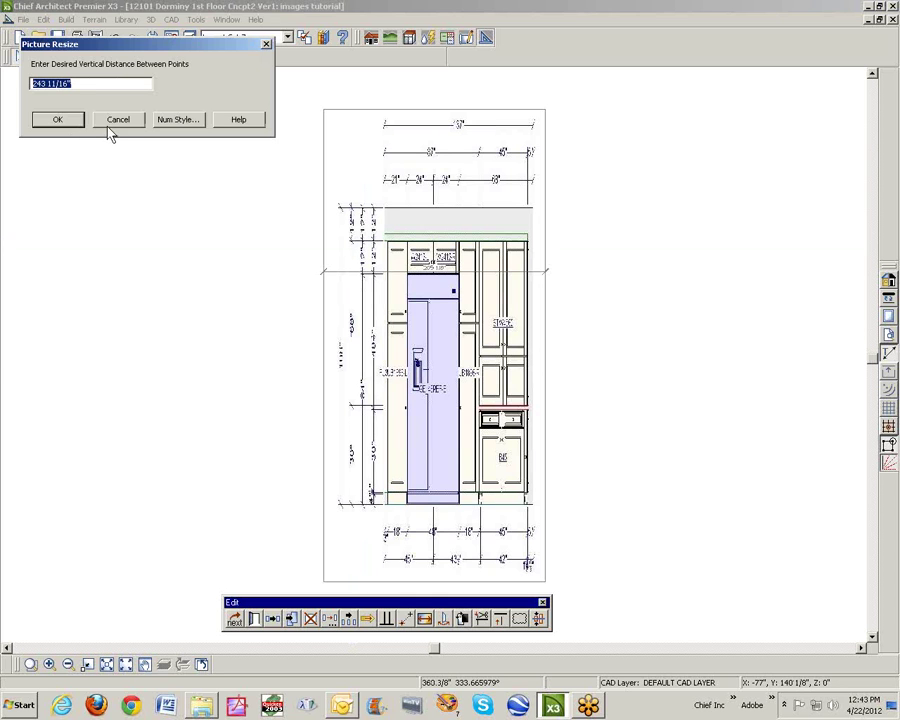
type("108")
left_click(58, 120)
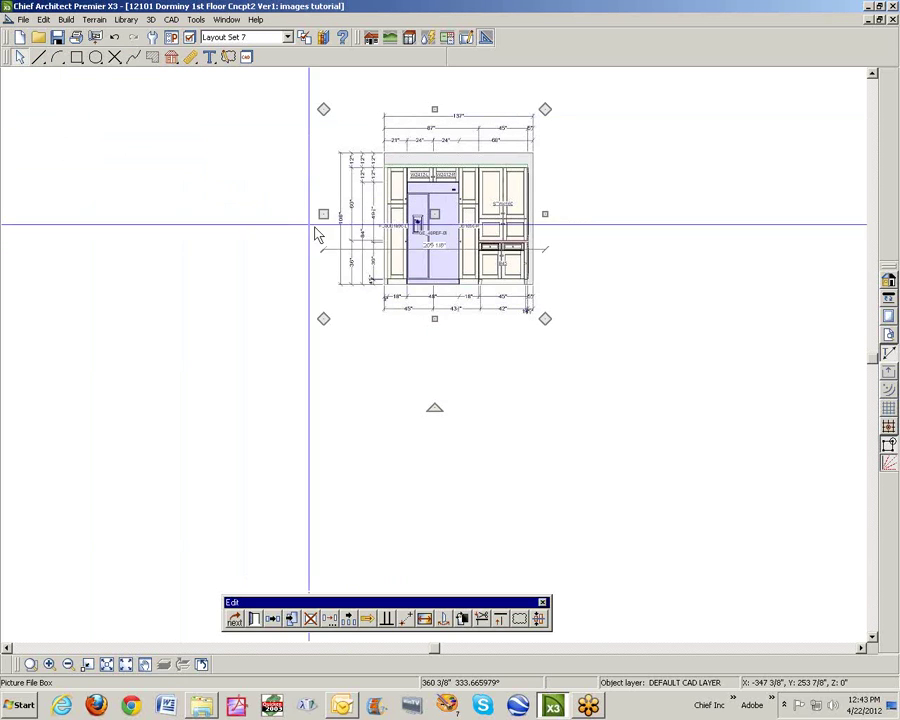
left_click_drag(438, 232, 421, 395)
scroll(418, 398, "up", 2)
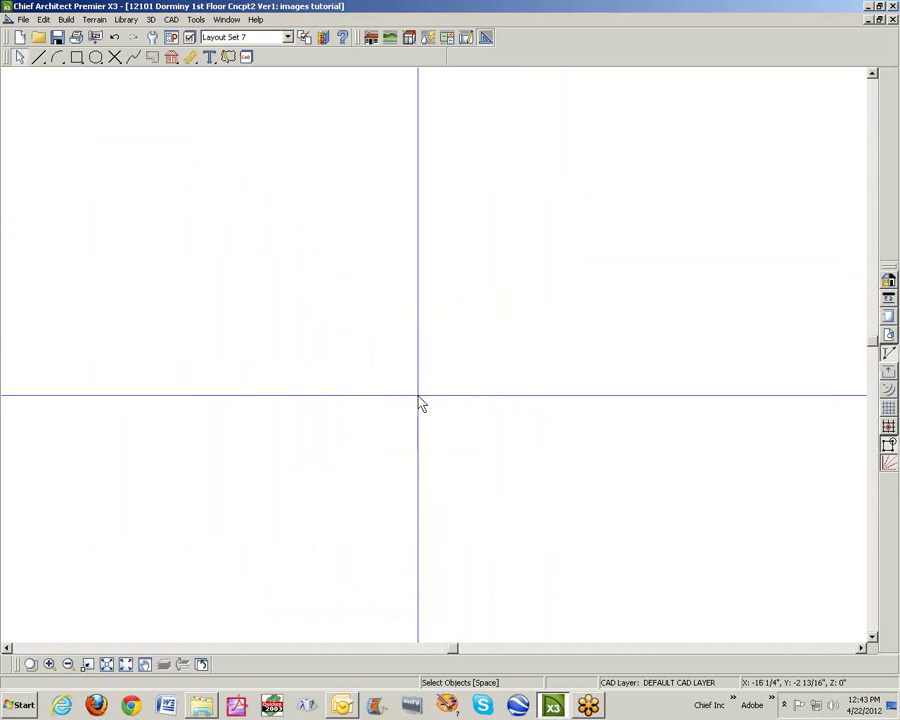
scroll(418, 400, "up", 1)
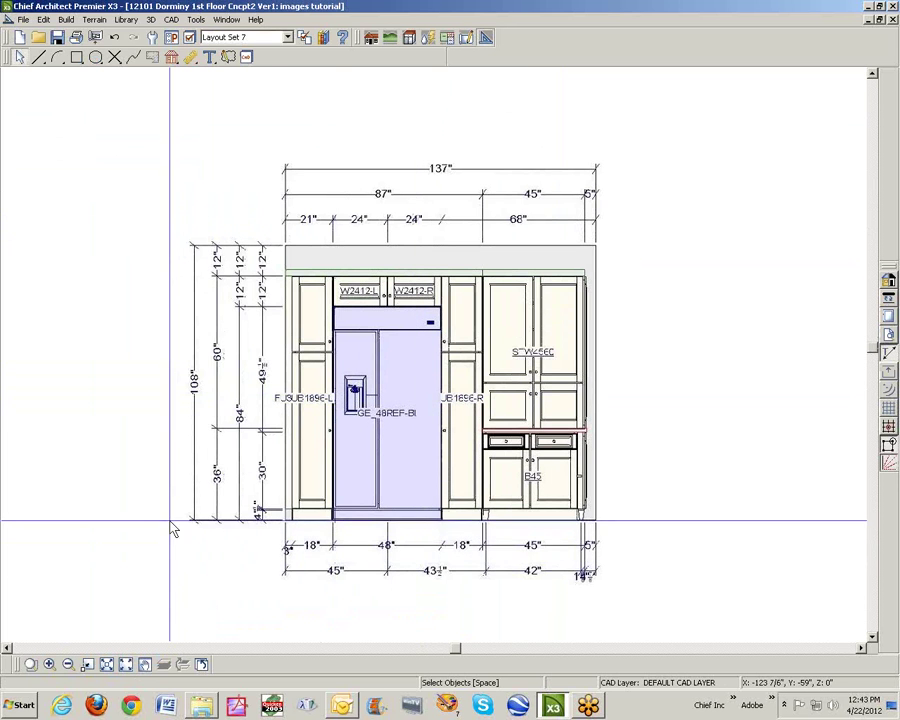
scroll(345, 243, "up", 1)
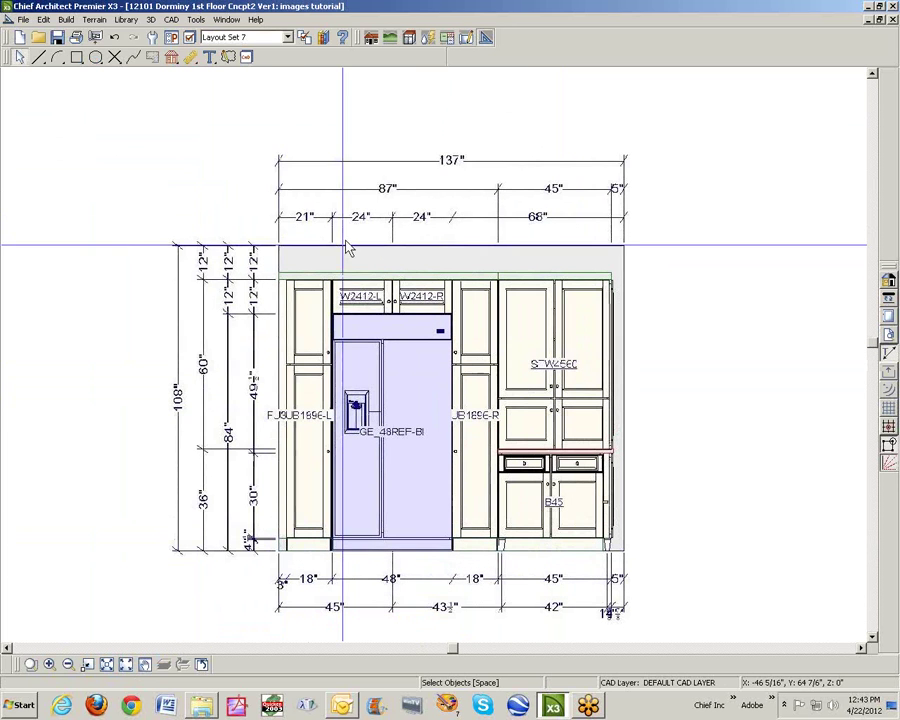
left_click(189, 60)
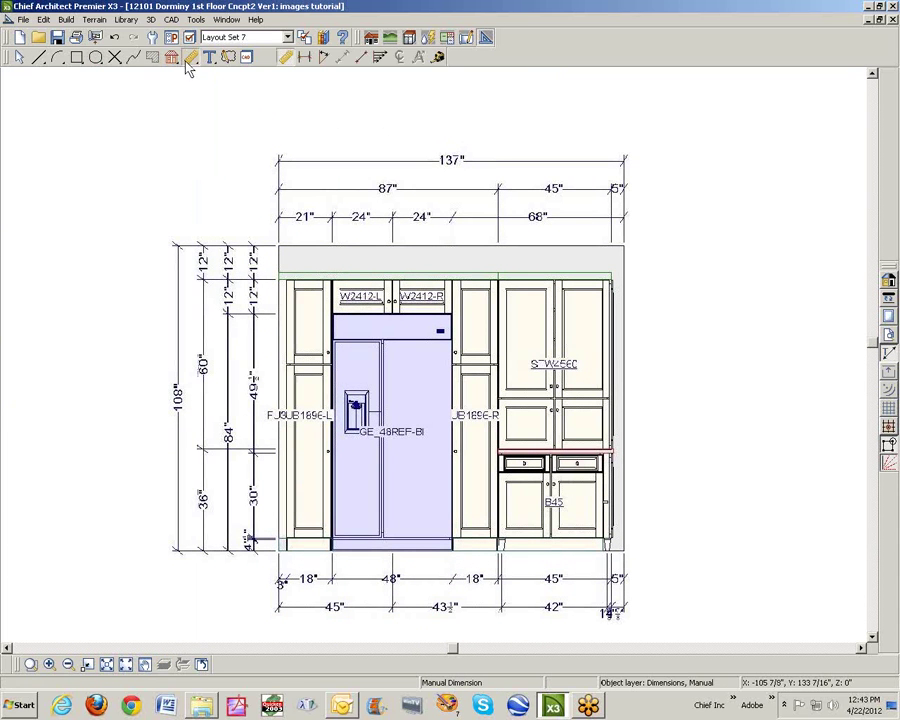
left_click(440, 60)
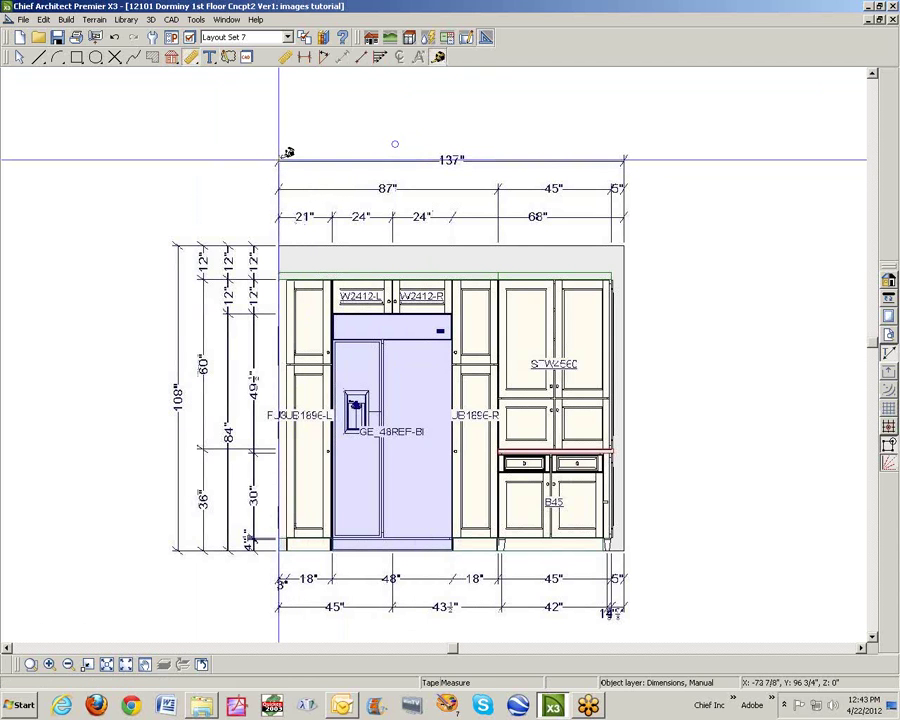
left_click_drag(288, 152, 612, 155)
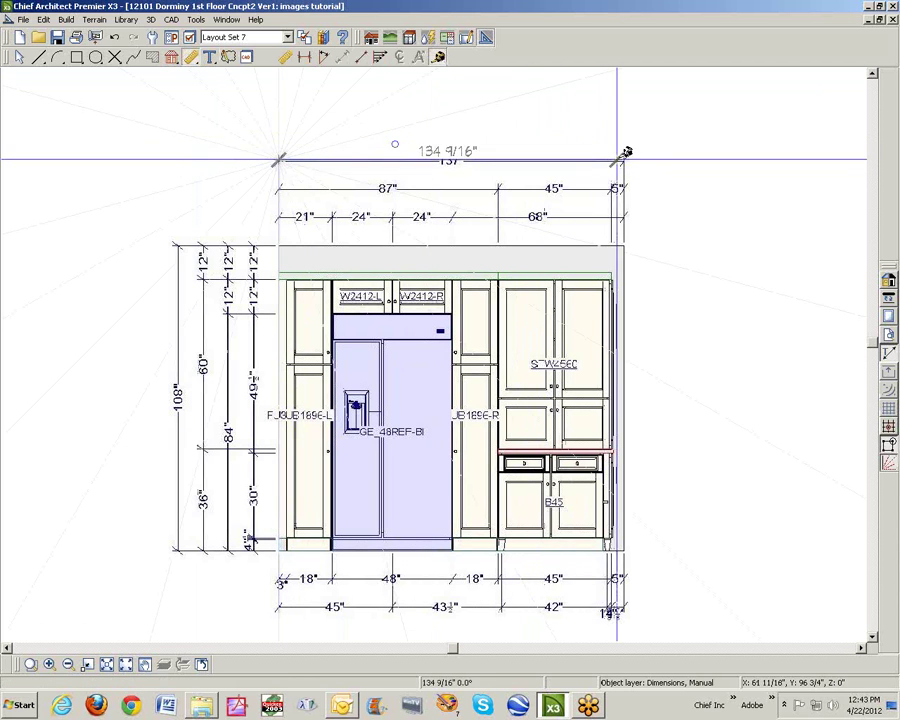
left_click_drag(630, 152, 272, 122)
left_click_drag(183, 555, 203, 270)
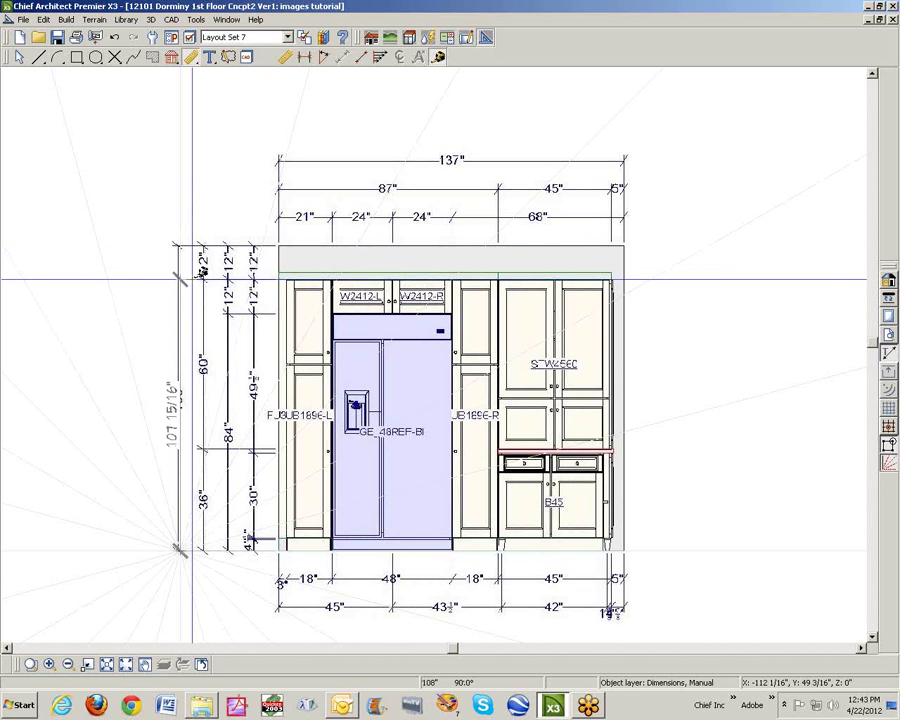
left_click_drag(203, 270, 203, 272)
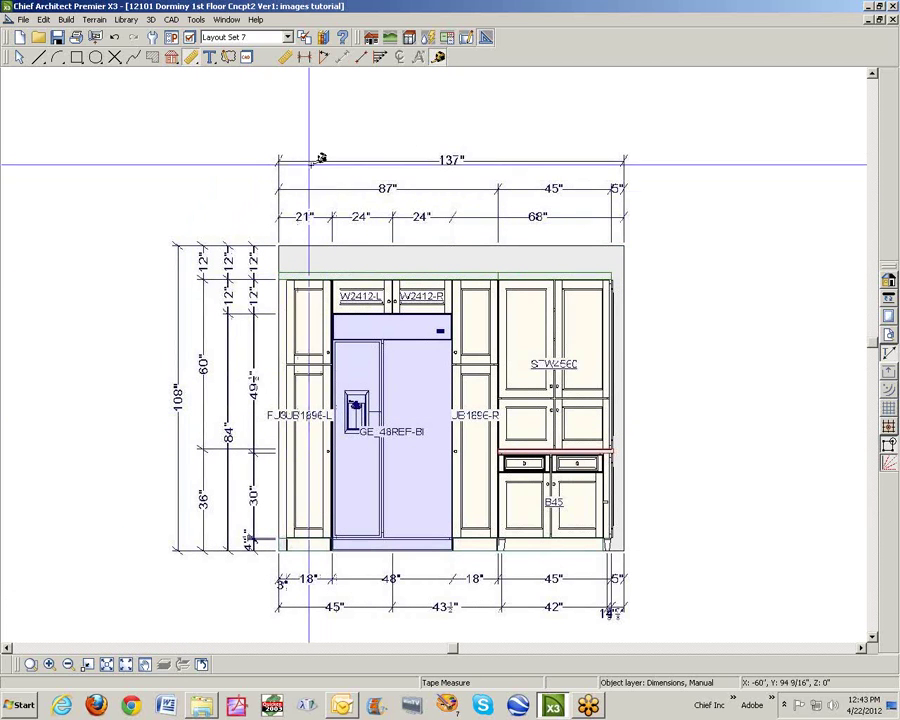
key("space")
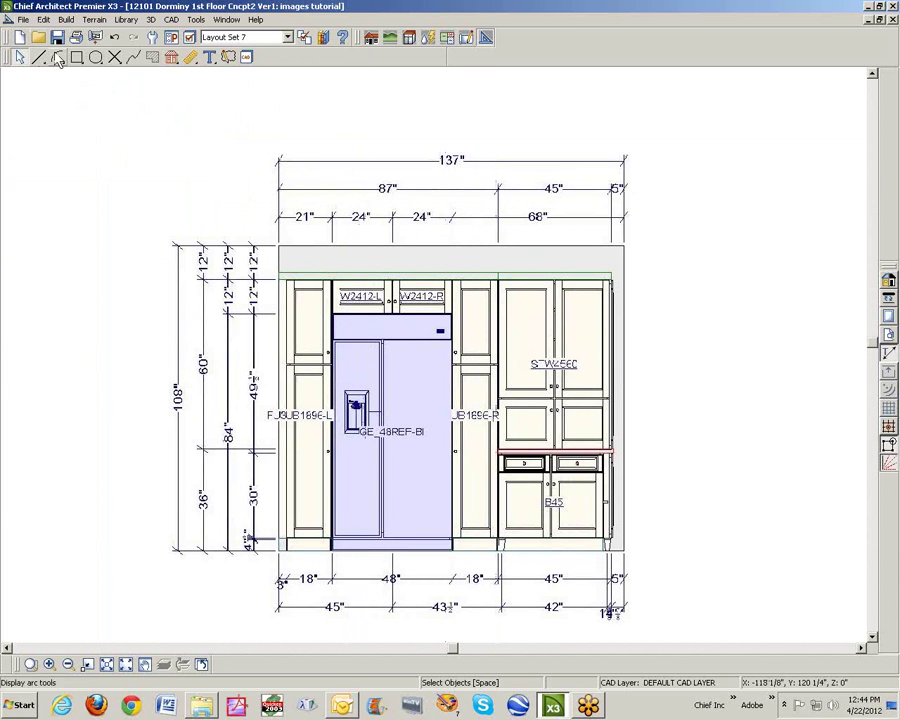
Send the detail to layout page 11 at 1/2 in = 1 ft without copying the active layer set
left_click(22, 20)
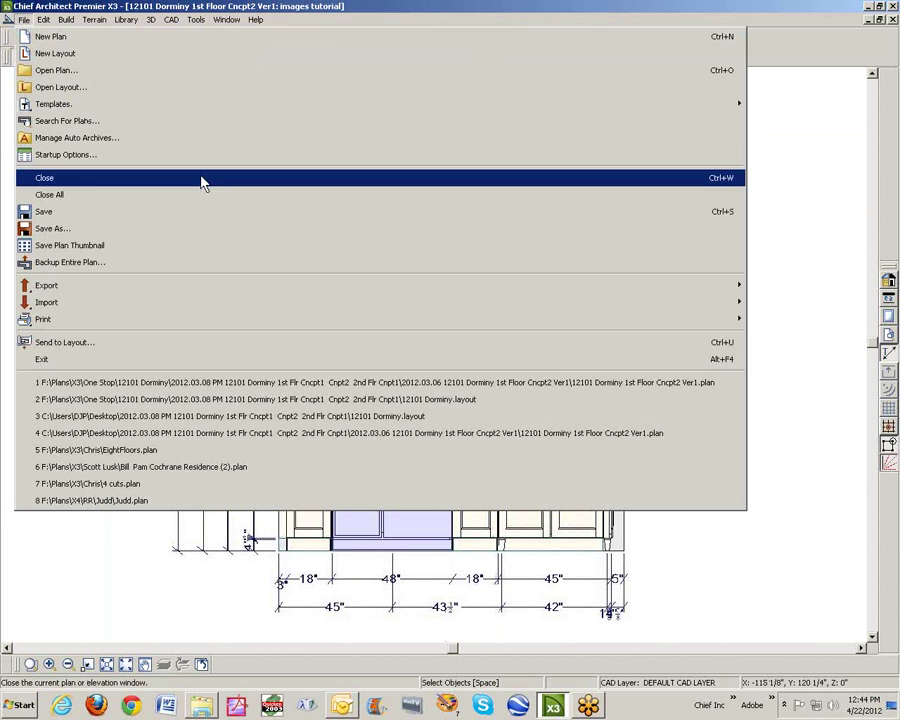
left_click(99, 343)
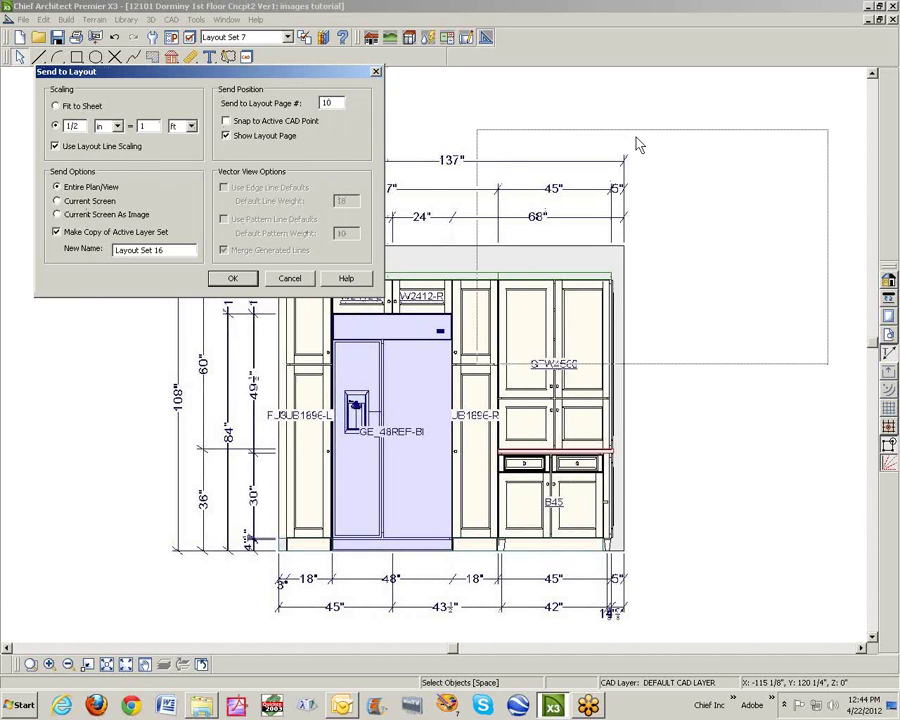
left_click_drag(639, 146, 639, 146)
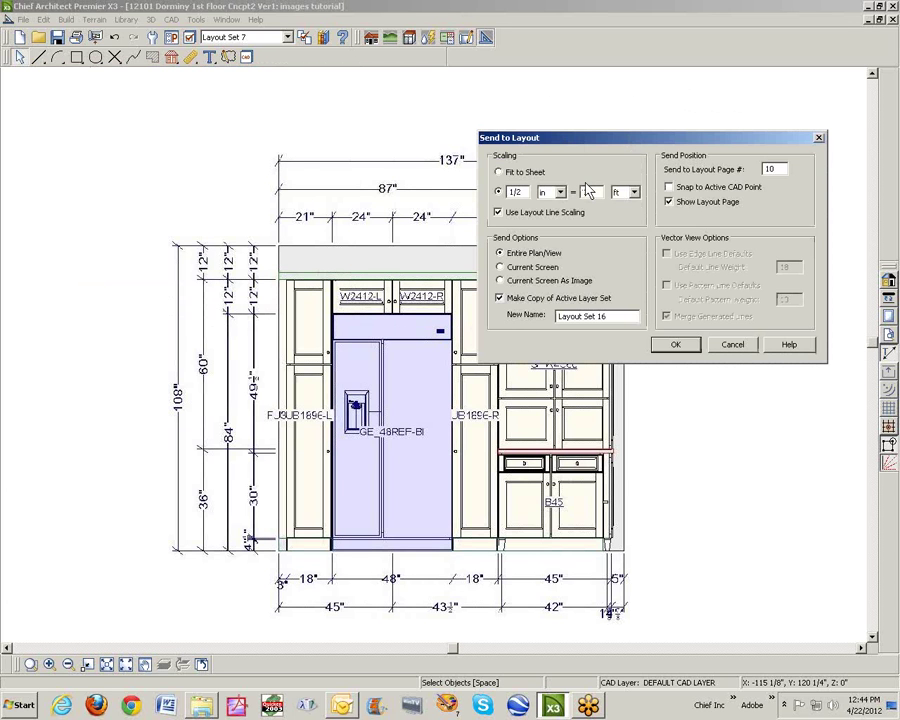
double_click(781, 170)
type("11")
left_click_drag(607, 316, 536, 326)
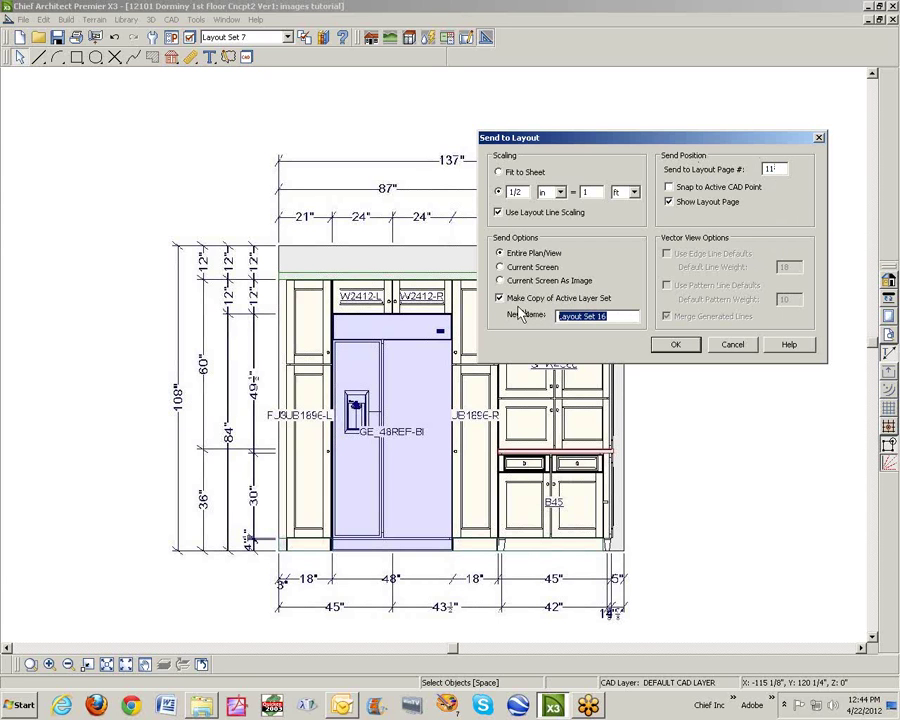
left_click(501, 298)
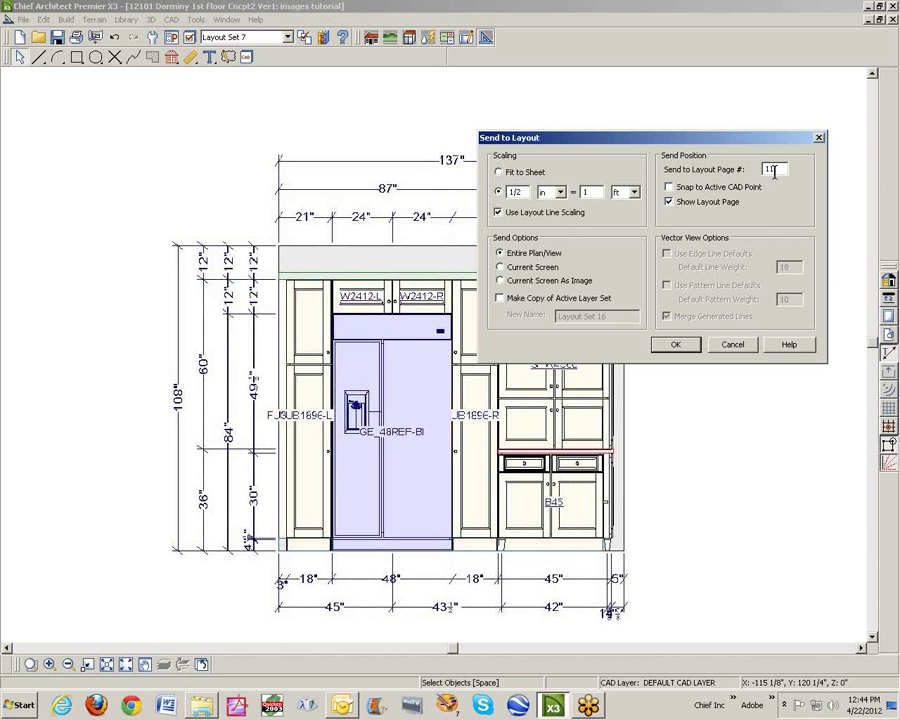
left_click(686, 346)
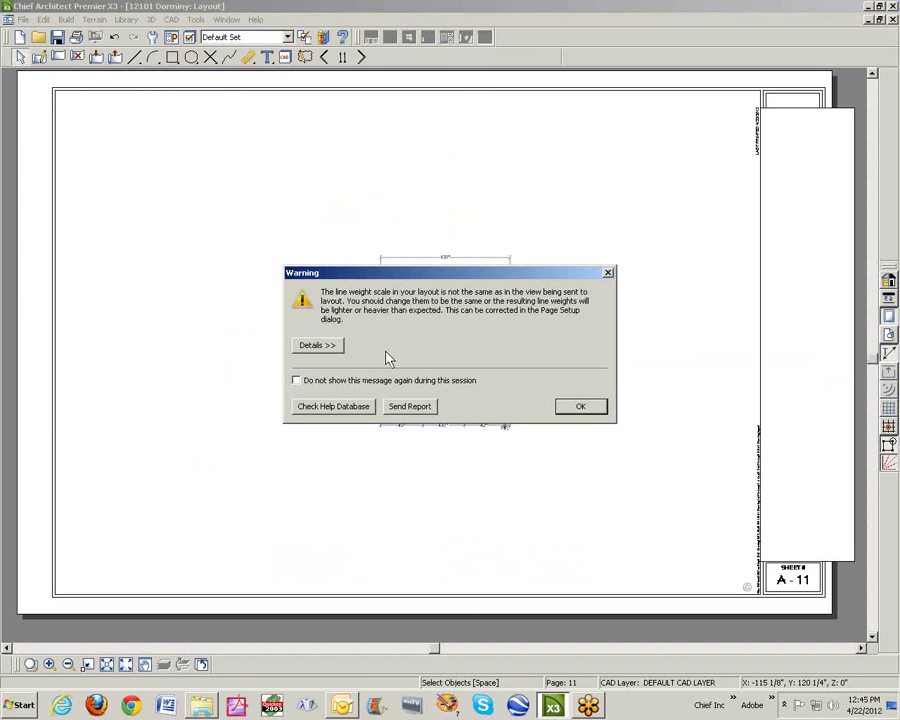
Suppress the line-weight warning, then place the elevation near sheet A-11's upper-left corner
left_click(303, 383)
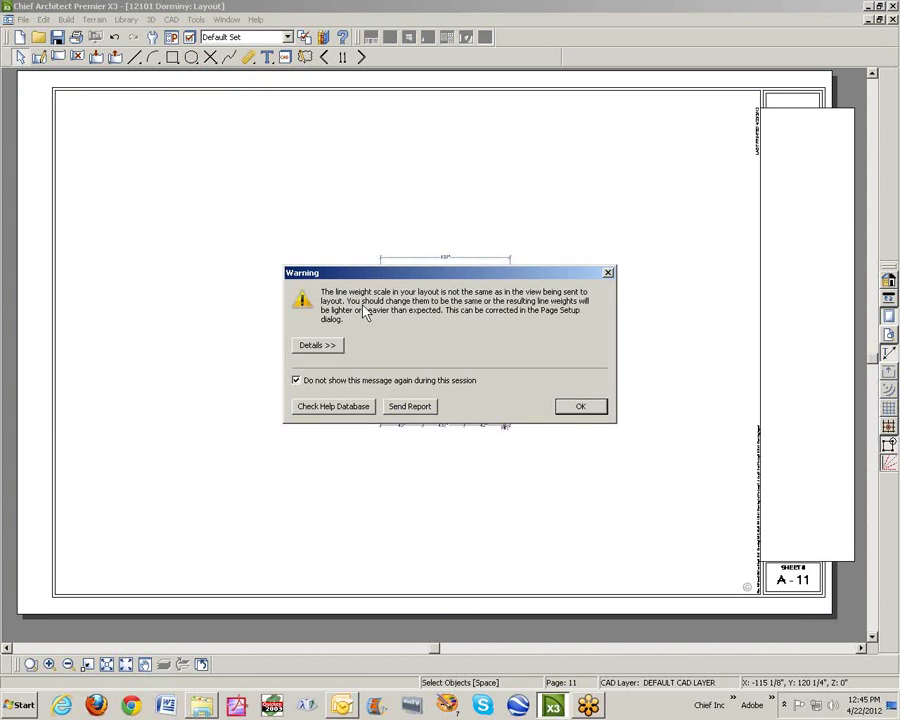
left_click(581, 407)
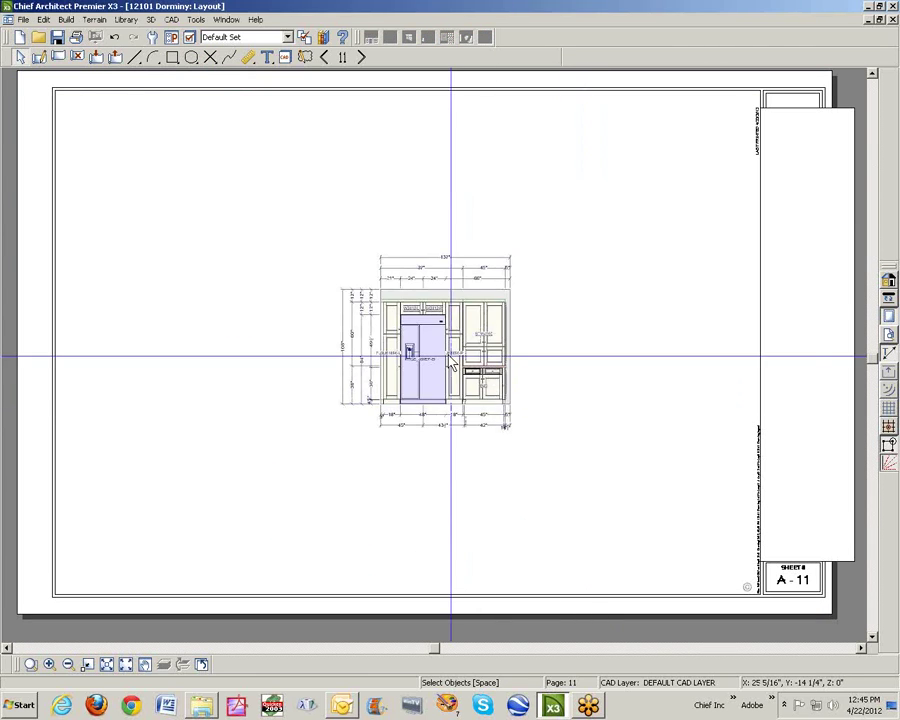
left_click(486, 382)
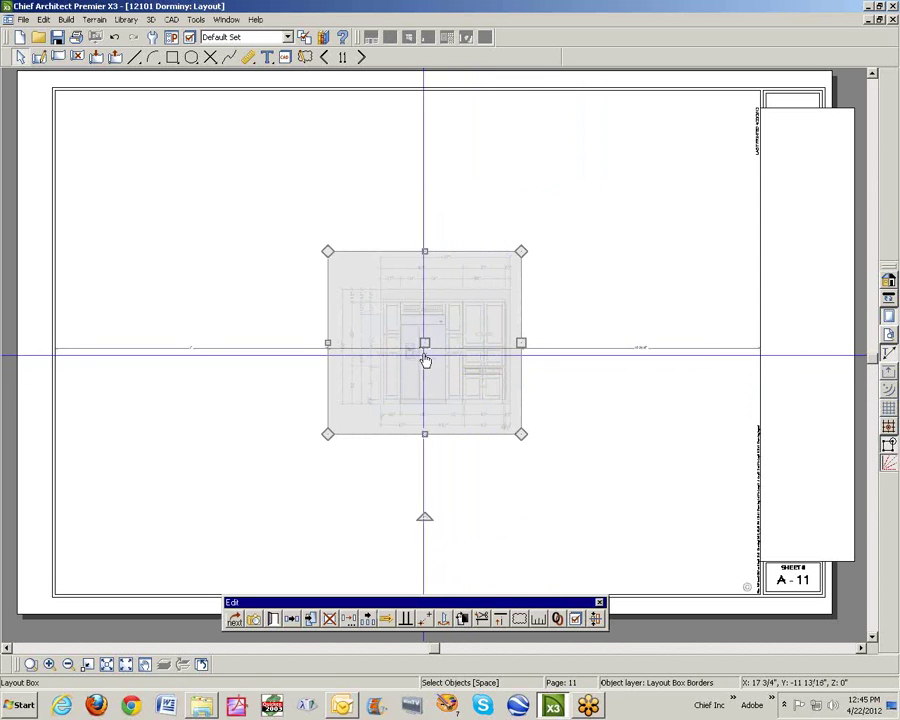
left_click_drag(424, 342, 179, 221)
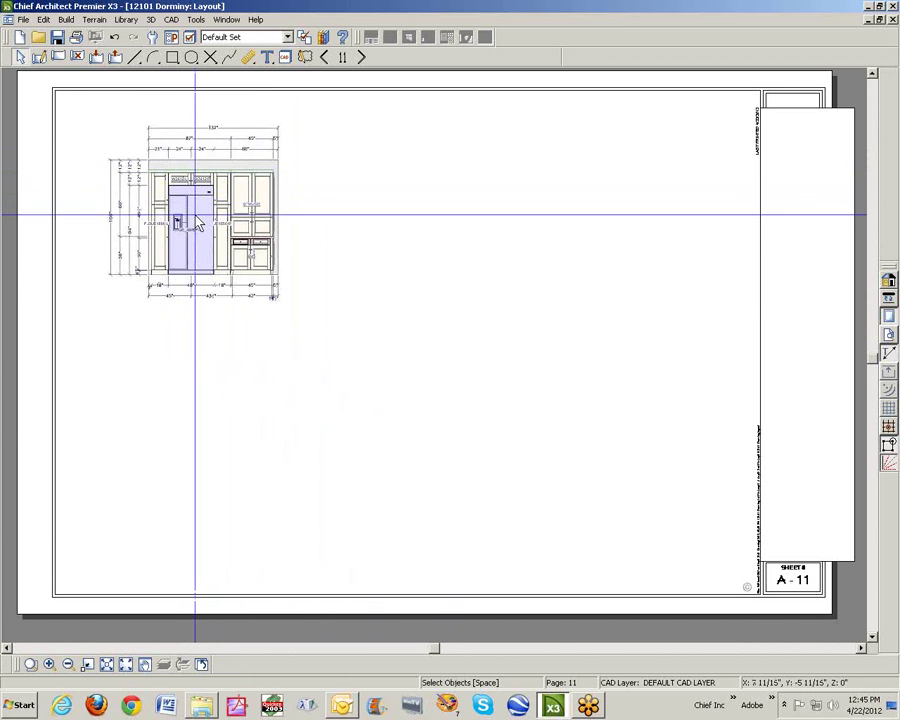
left_click(250, 58)
left_click(418, 57)
mouse_move(274, 88)
left_mouse_down()
mouse_move(52, 88)
mouse_move(15, 75)
mouse_move(15, 332)
left_mouse_up()
left_click_drag(15, 589, 16, 612)
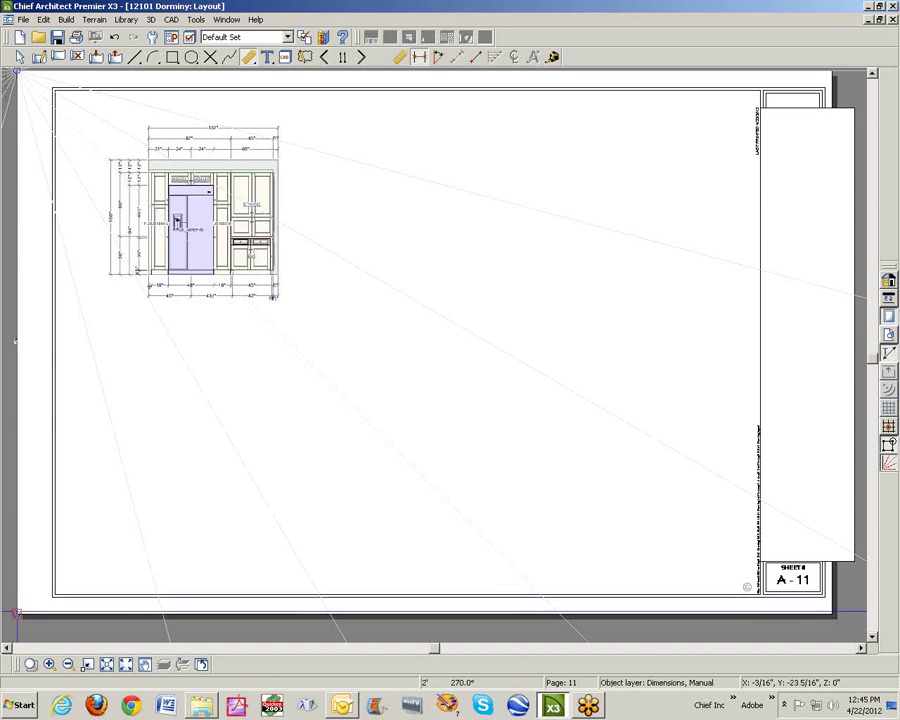
mouse_move(16, 612)
left_mouse_down()
mouse_move(341, 468)
mouse_move(476, 358)
mouse_move(770, 197)
mouse_move(820, 132)
mouse_move(828, 73)
left_mouse_up()
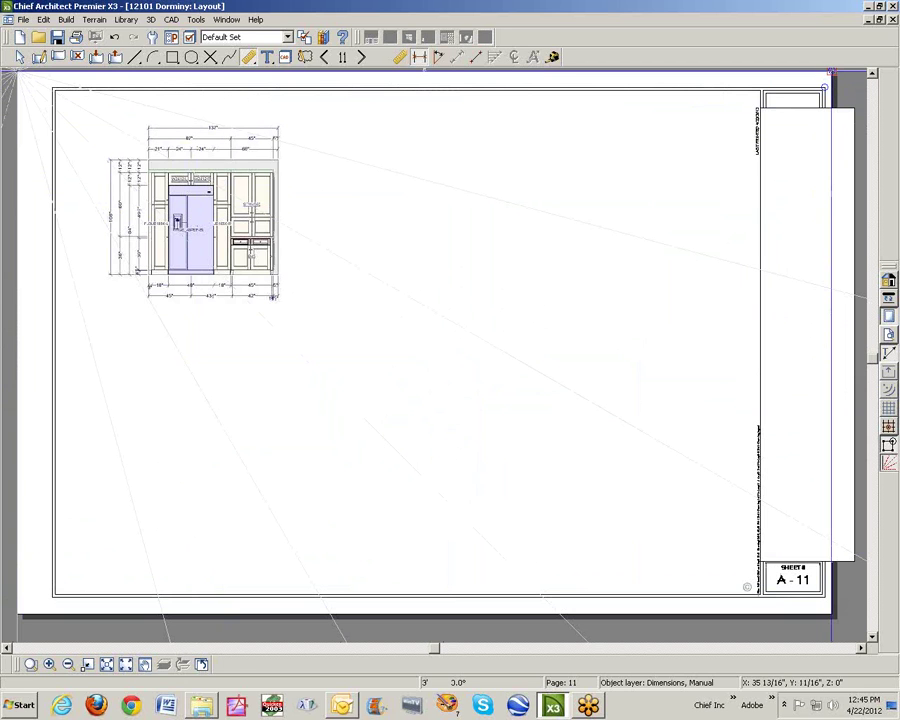
mouse_move(828, 73)
left_mouse_down()
mouse_move(538, 76)
mouse_move(320, 150)
mouse_move(276, 203)
left_mouse_up()
key("space")
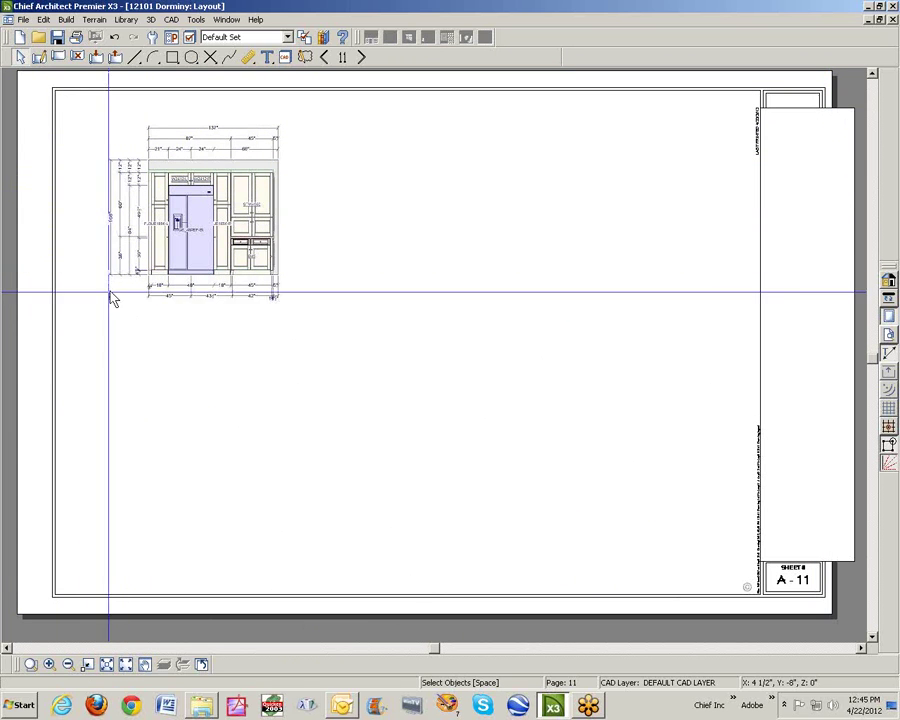
left_click(249, 57)
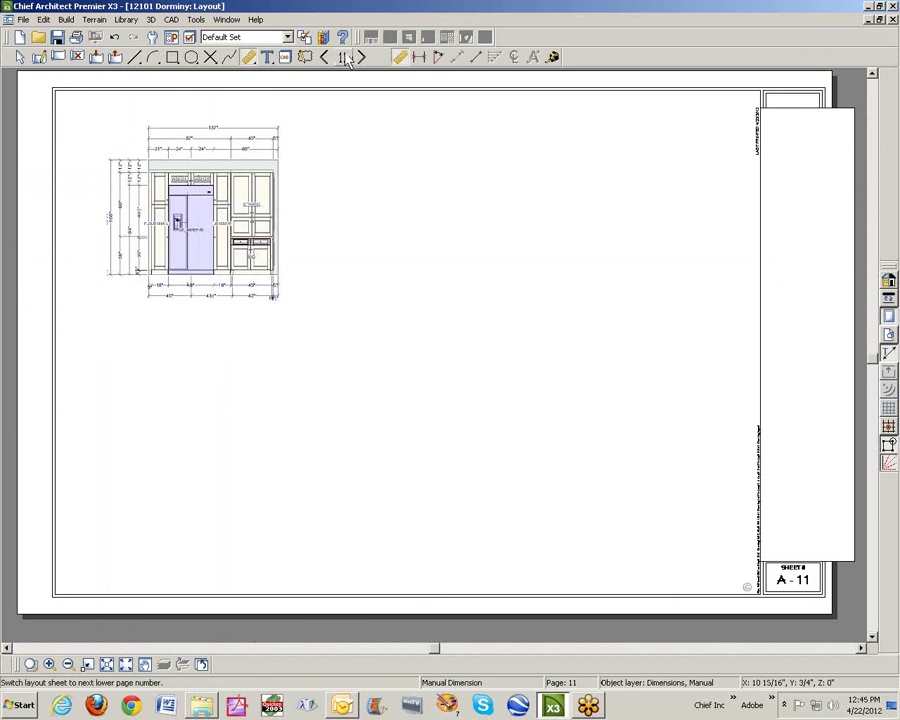
left_click(418, 57)
left_click(552, 57)
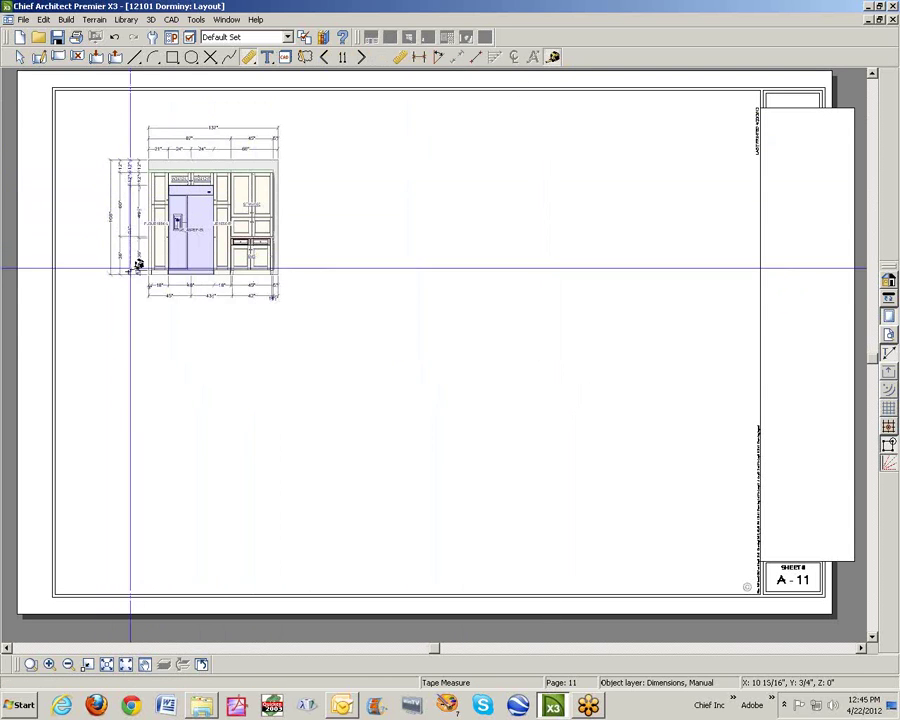
left_click_drag(119, 274, 111, 160)
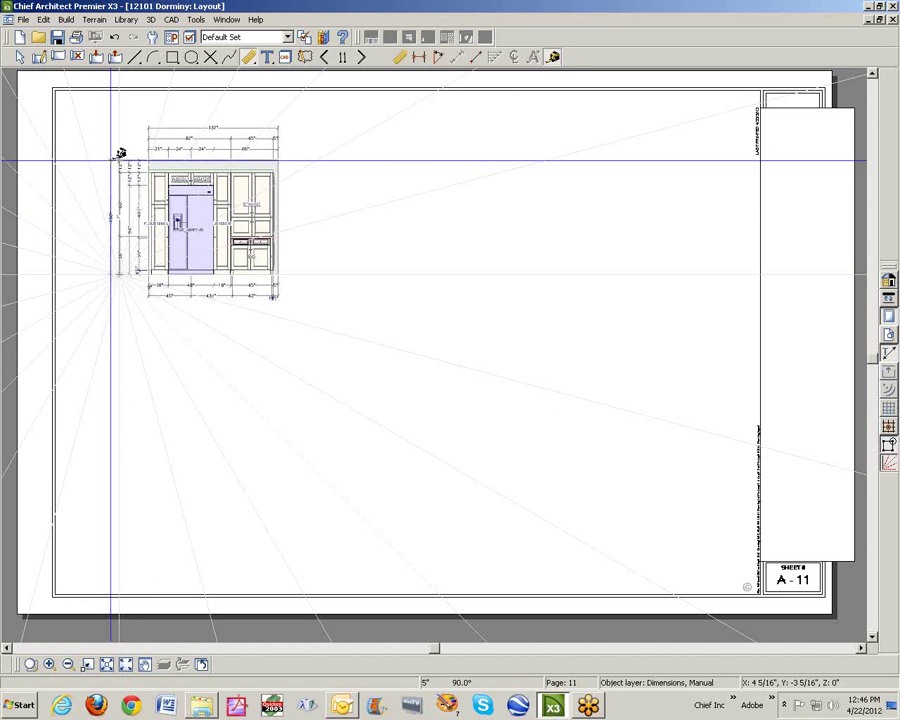
left_click_drag(110, 160, 120, 172)
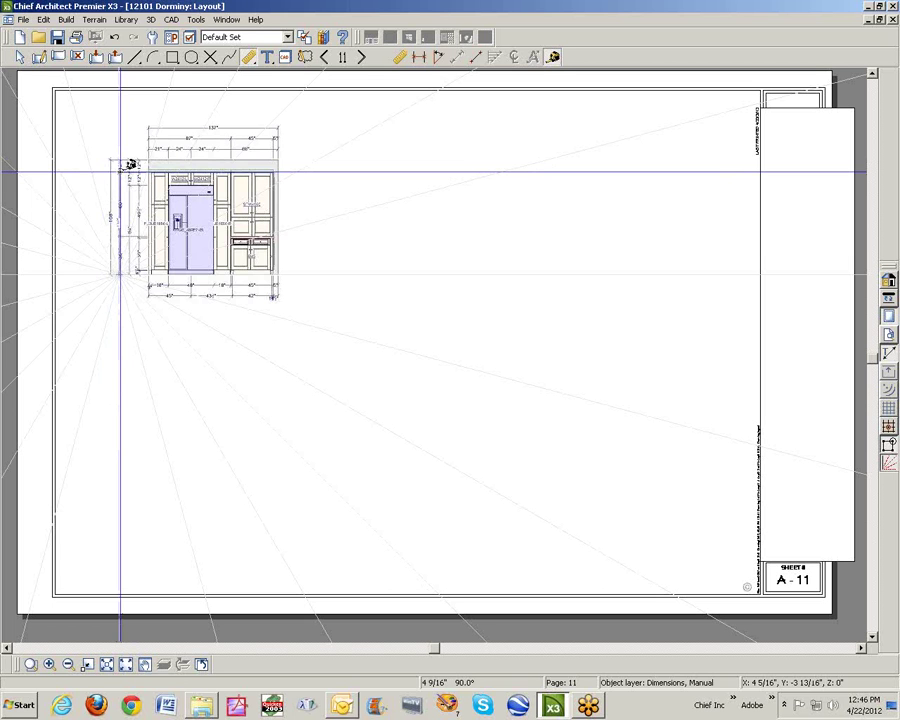
left_click_drag(120, 172, 127, 215)
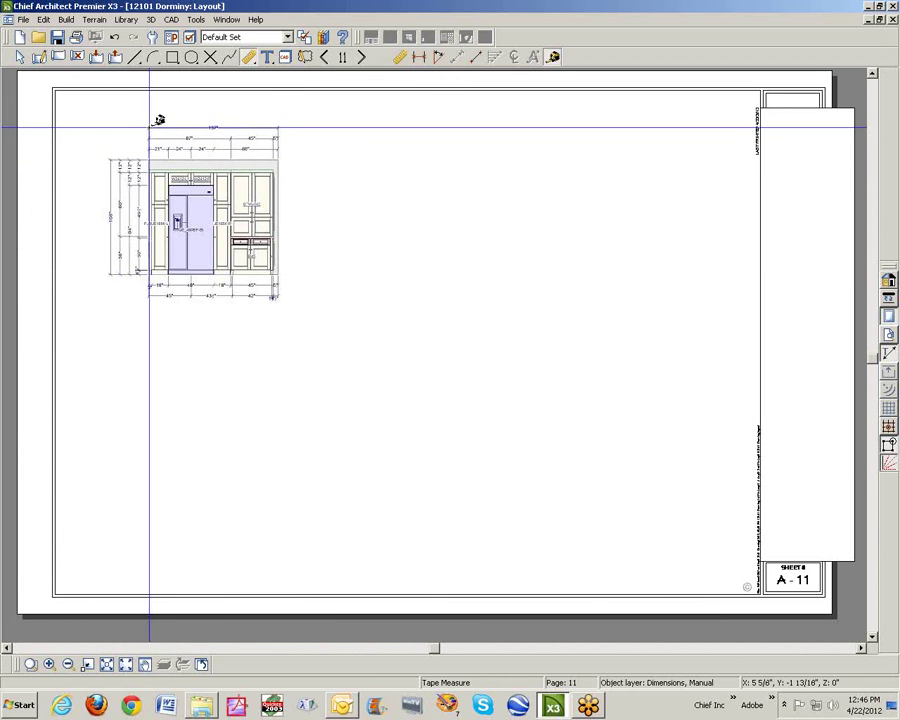
left_click_drag(150, 127, 114, 160)
key("space")
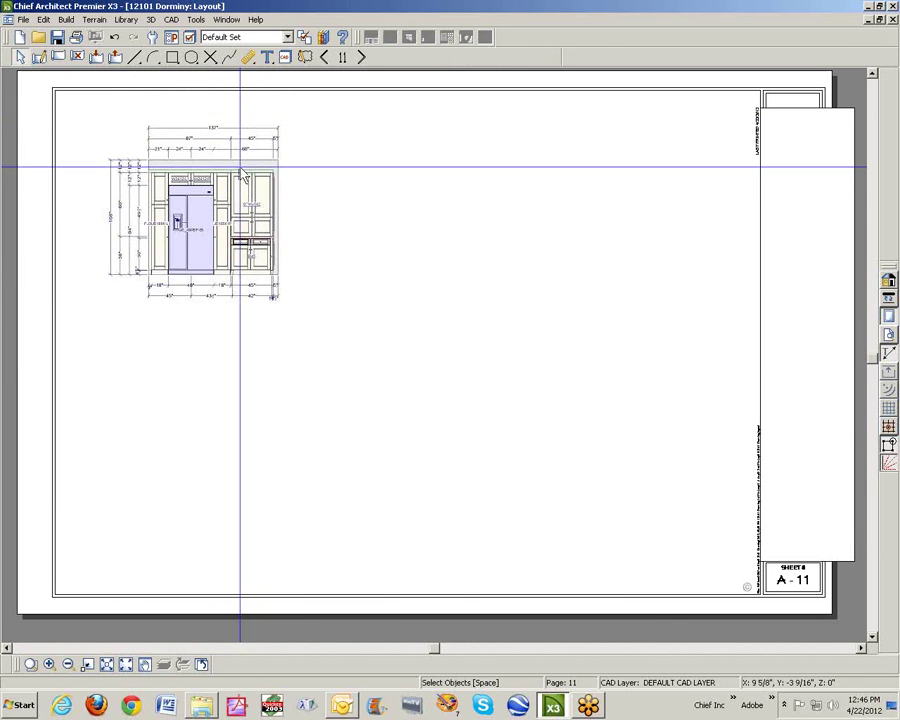